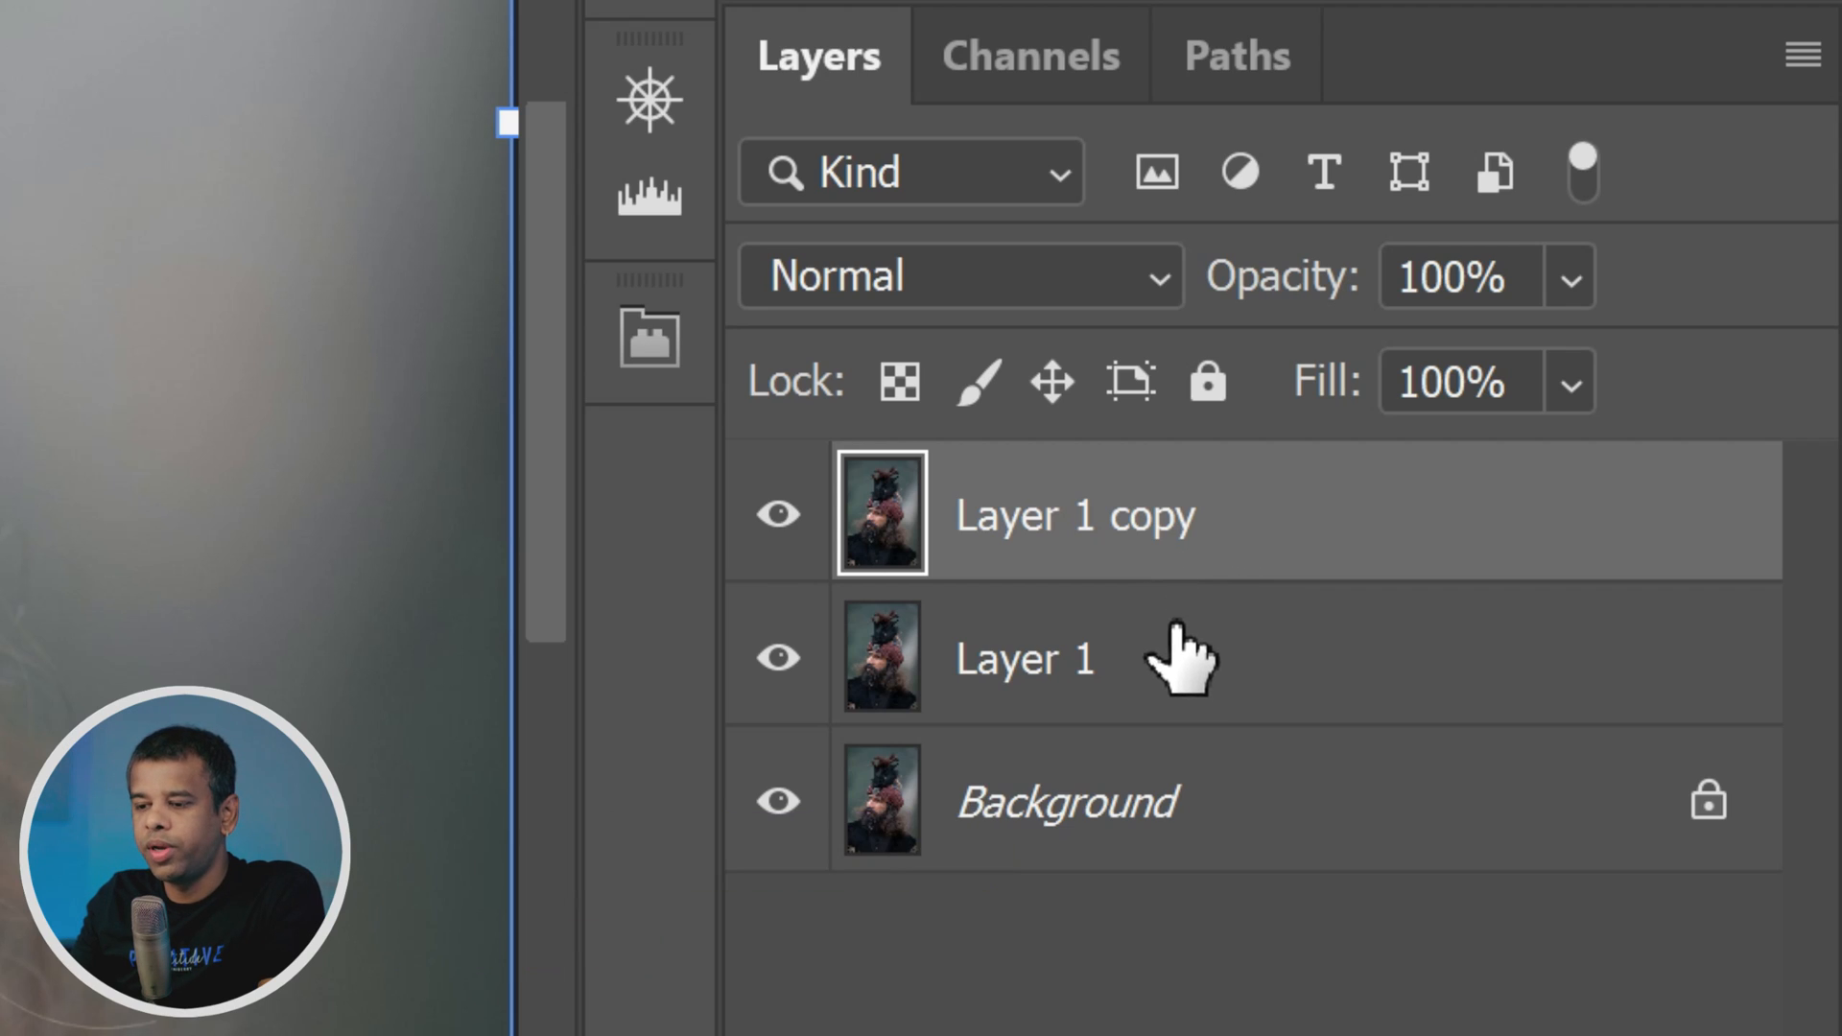
{"action": "left_click", "coordinate": [1171, 663]}
{"action": "left_click", "coordinate": [1199, 538]}
{"action": "left_click", "coordinate": [1183, 662]}
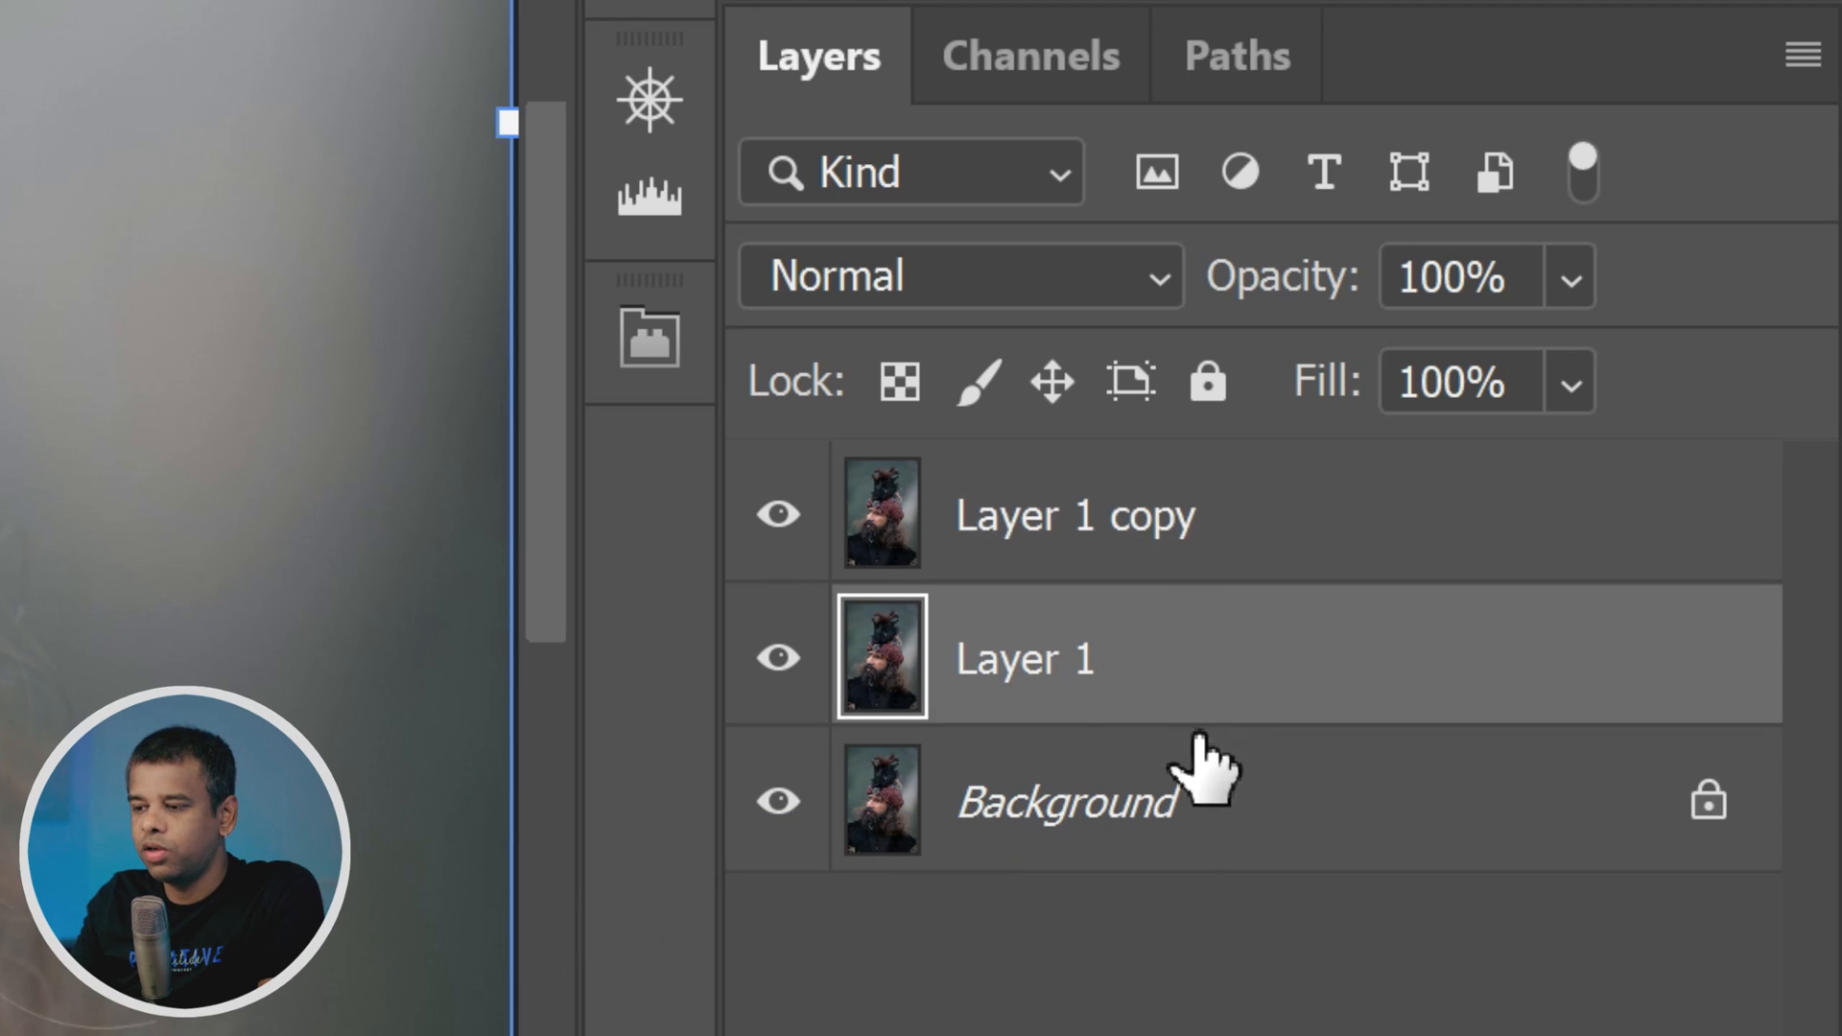
{"action": "left_click", "coordinate": [1199, 839]}
{"action": "left_click", "coordinate": [1190, 566]}
{"action": "left_click", "coordinate": [1175, 700]}
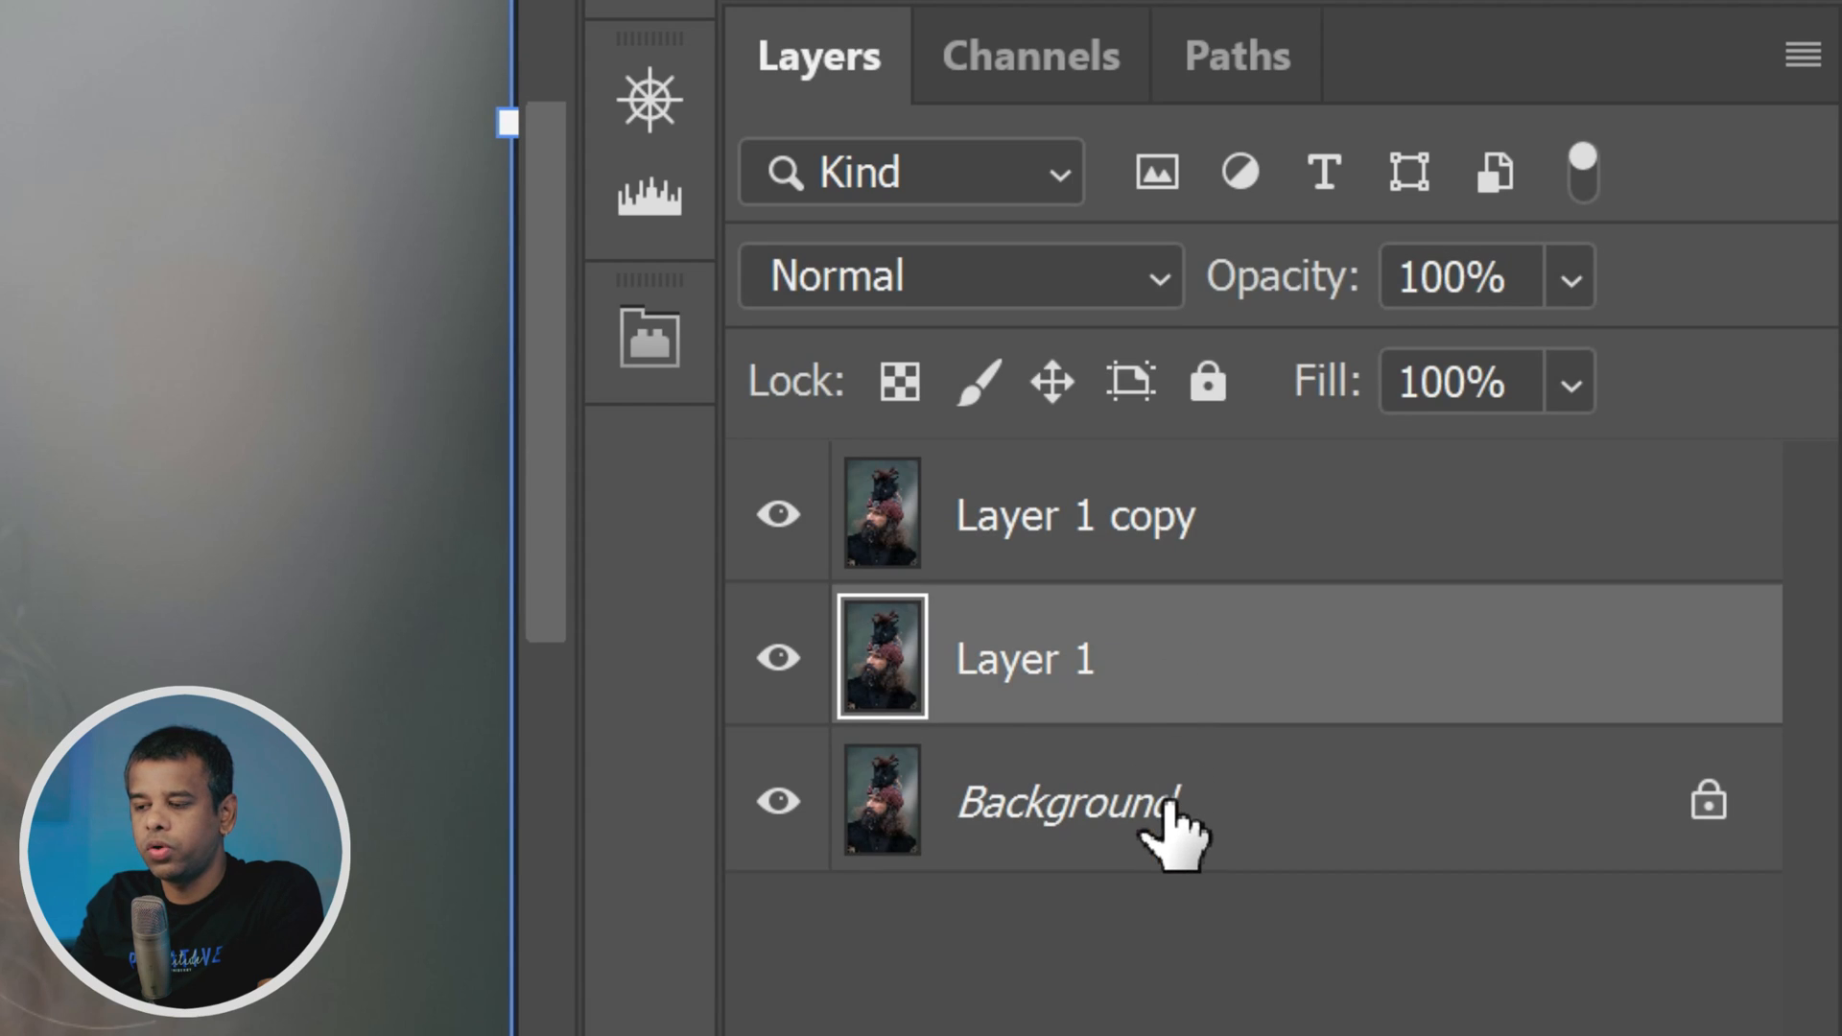
{"action": "left_click", "coordinate": [1170, 796]}
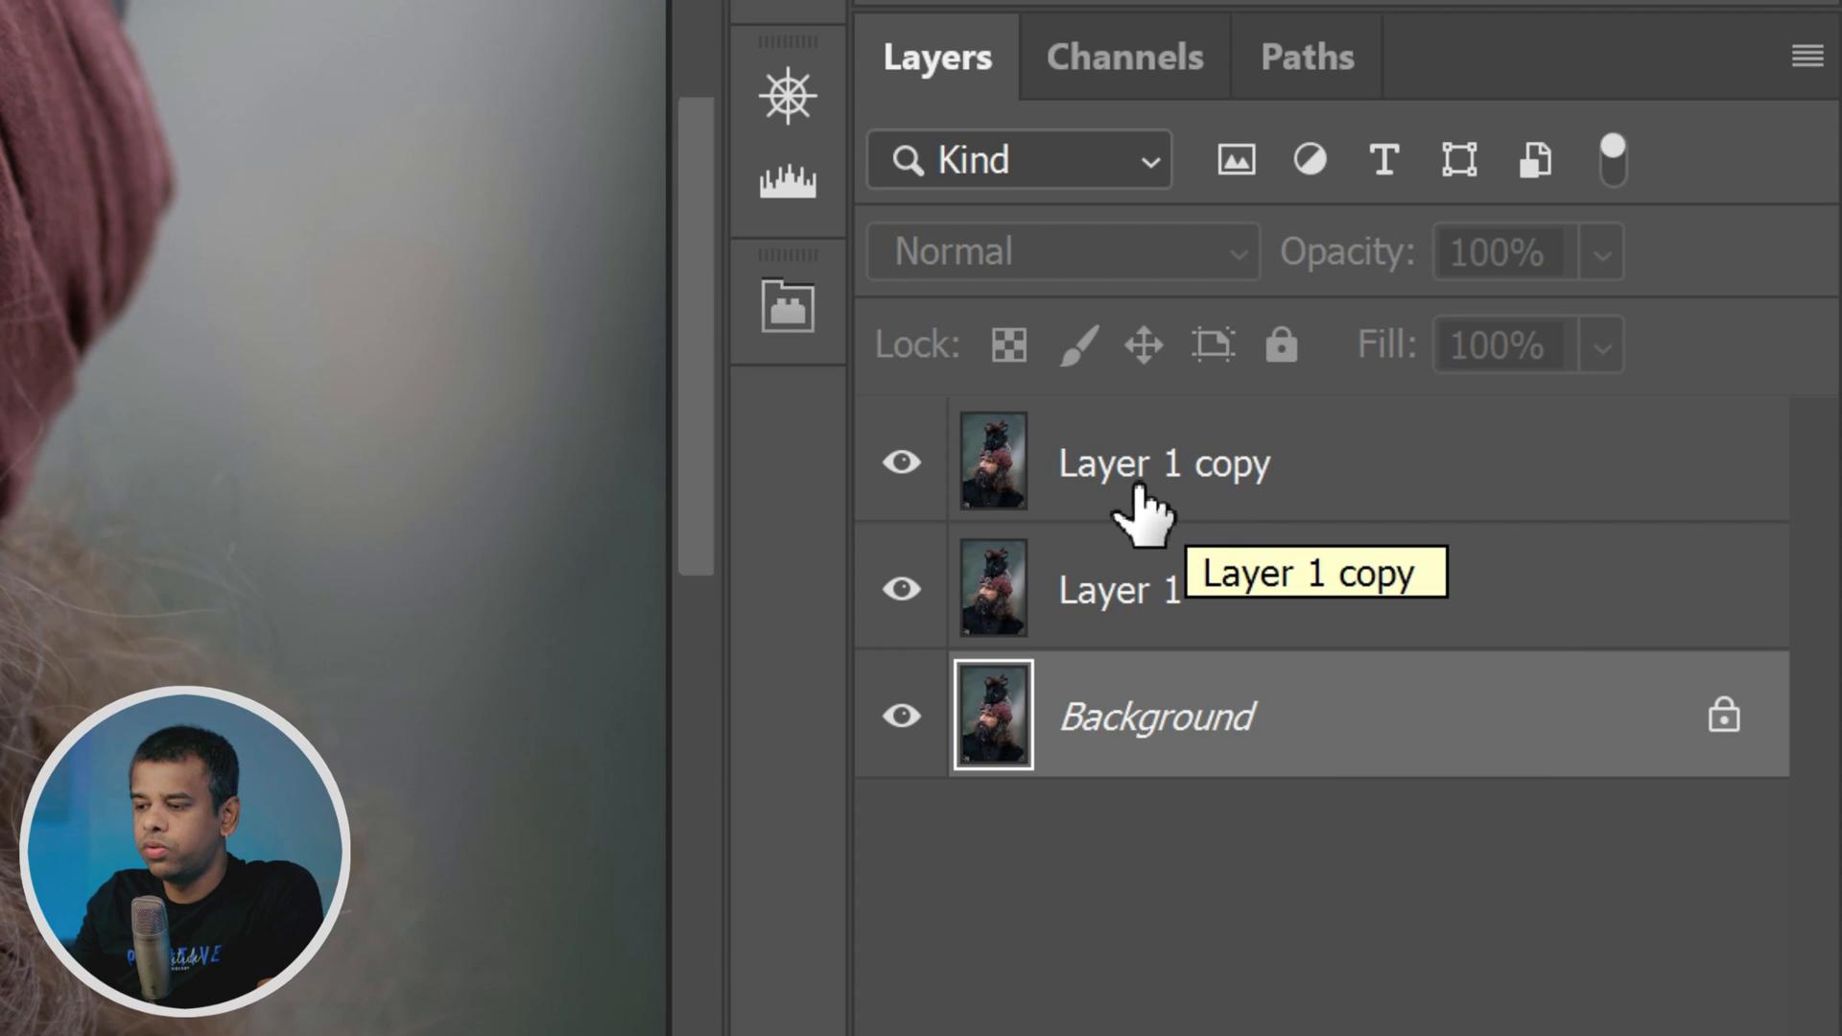
Step: Set the blend mode of Layer 1 copy to Vivid Light
{"action": "left_click", "coordinate": [1226, 494]}
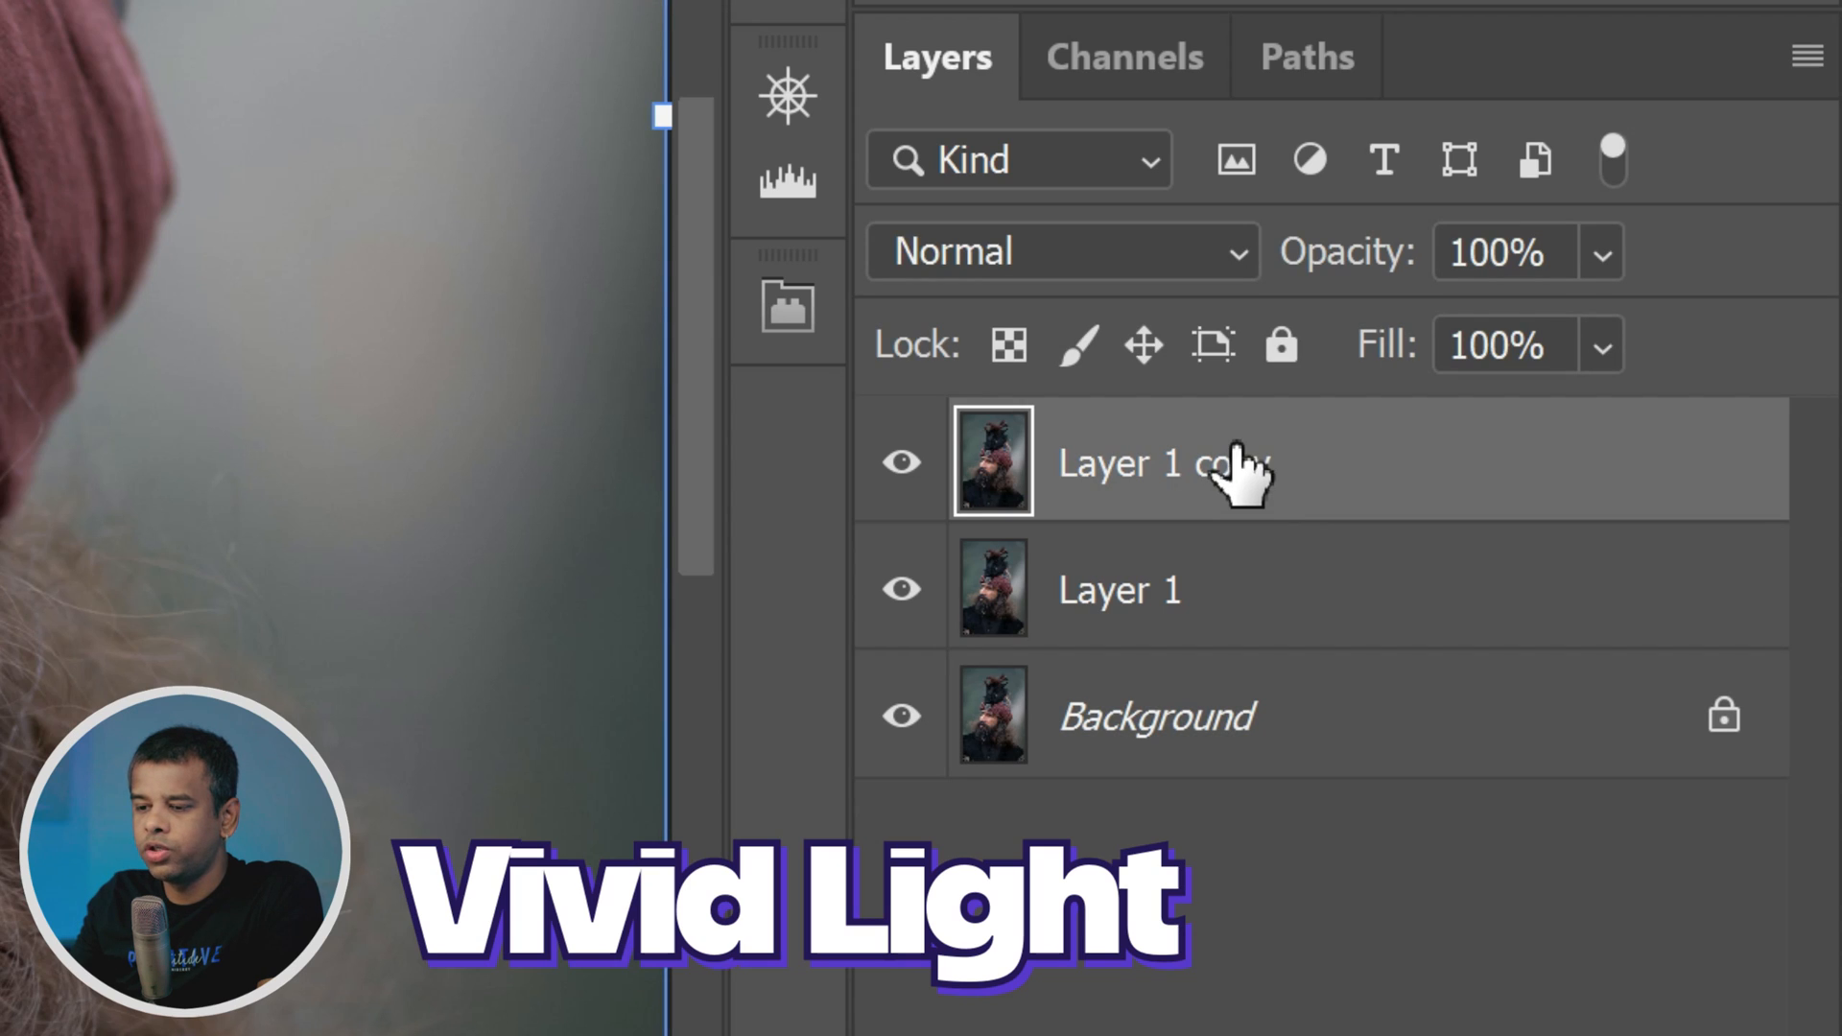
{"action": "left_click", "coordinate": [1239, 251]}
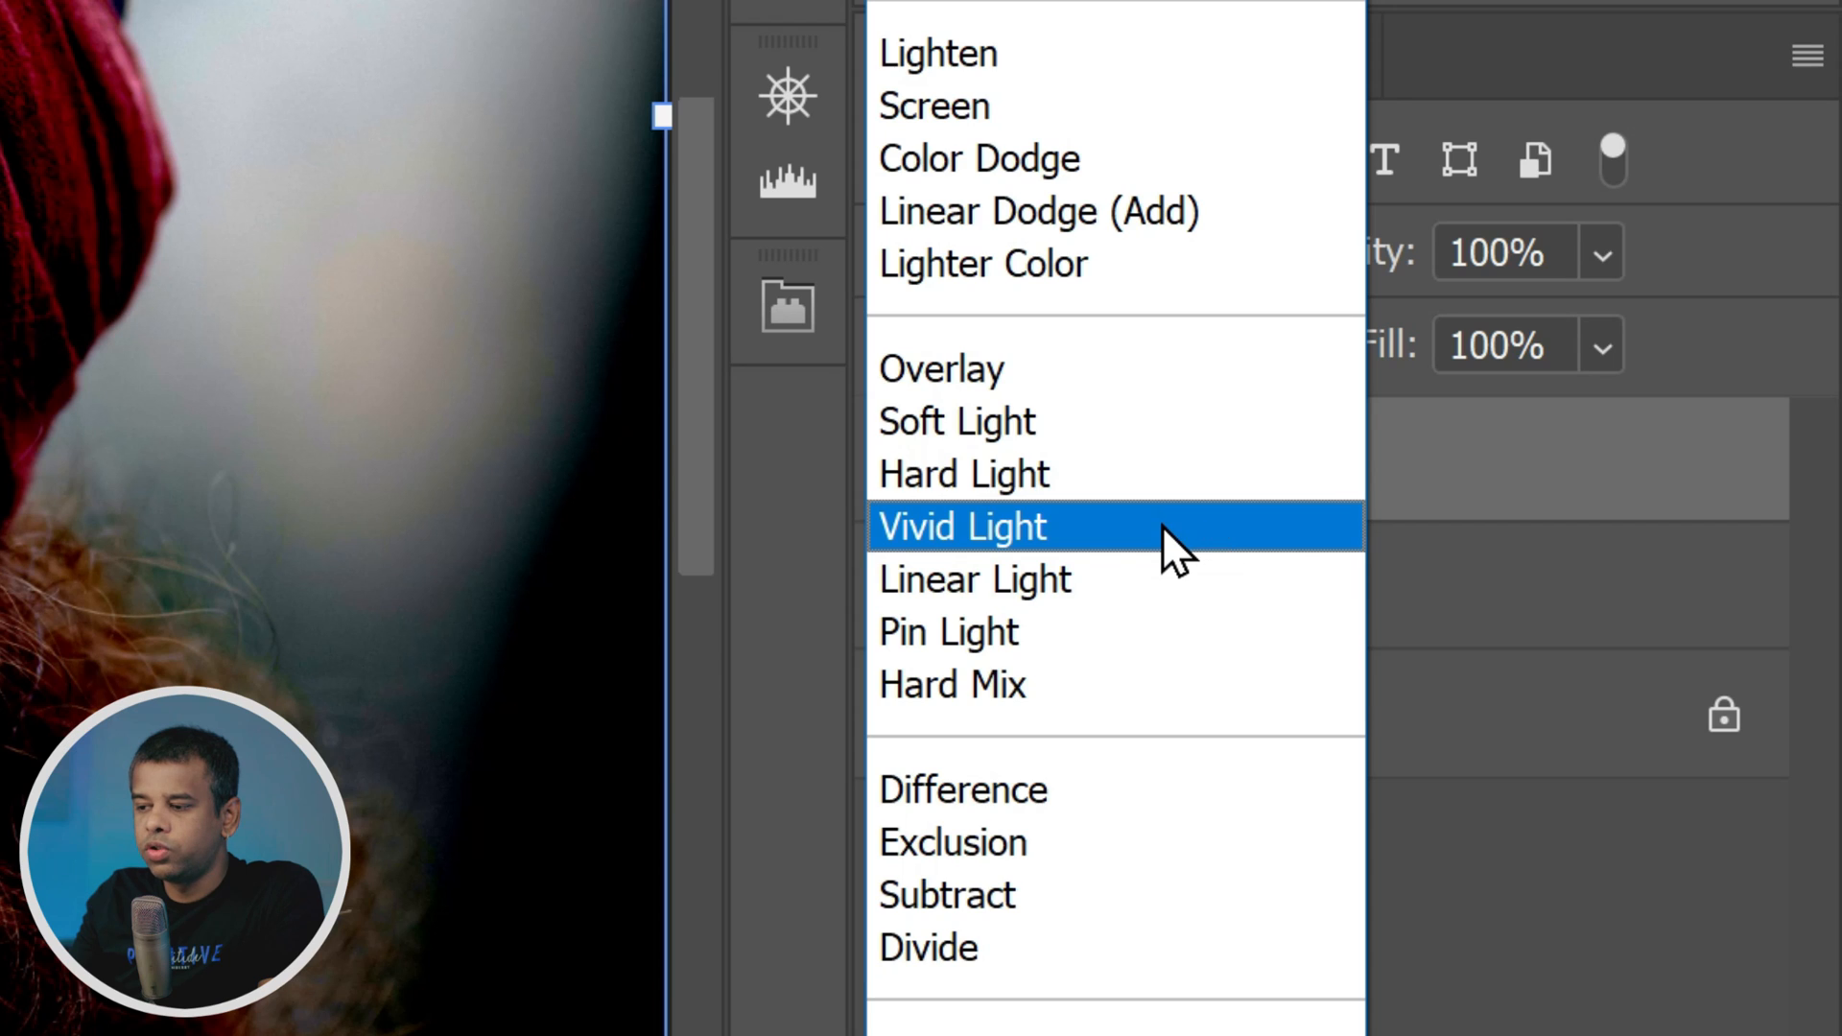
{"action": "left_click", "coordinate": [1160, 526]}
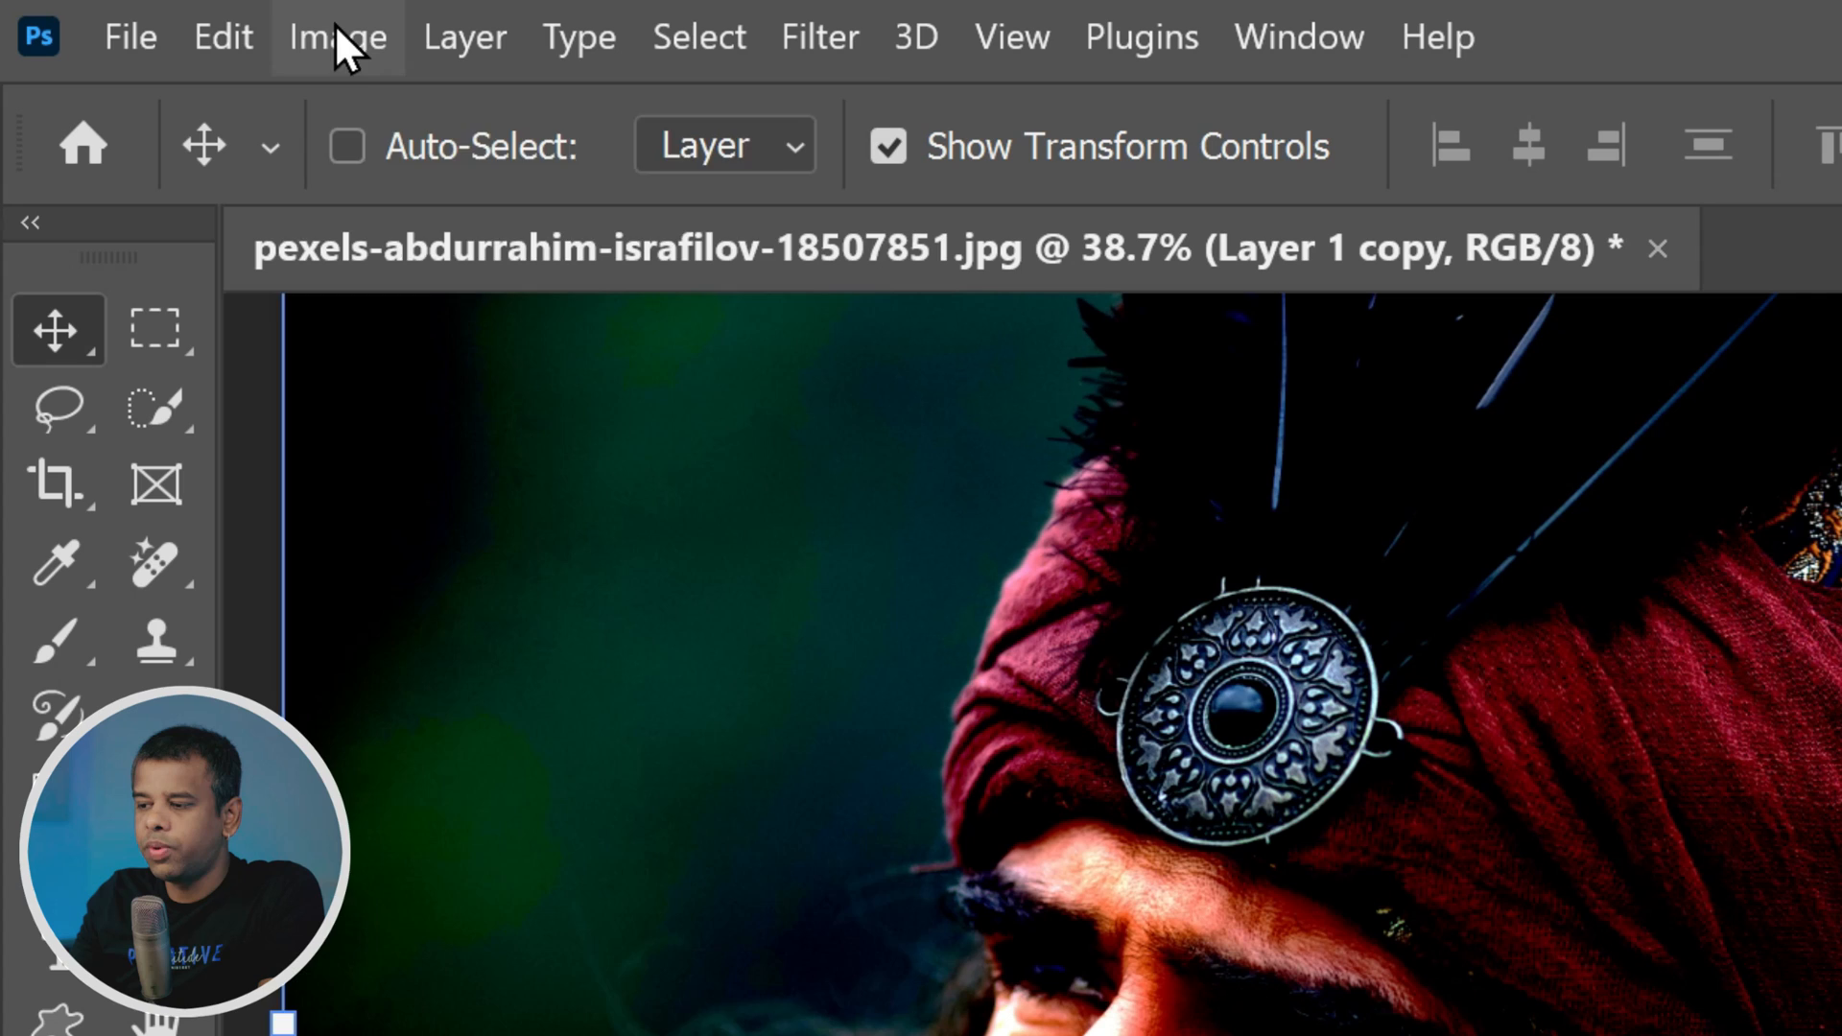
Step: Invert the colours of Layer 1 copy
{"action": "left_click", "coordinate": [165, 20]}
{"action": "mouse_move", "coordinate": [616, 181]}
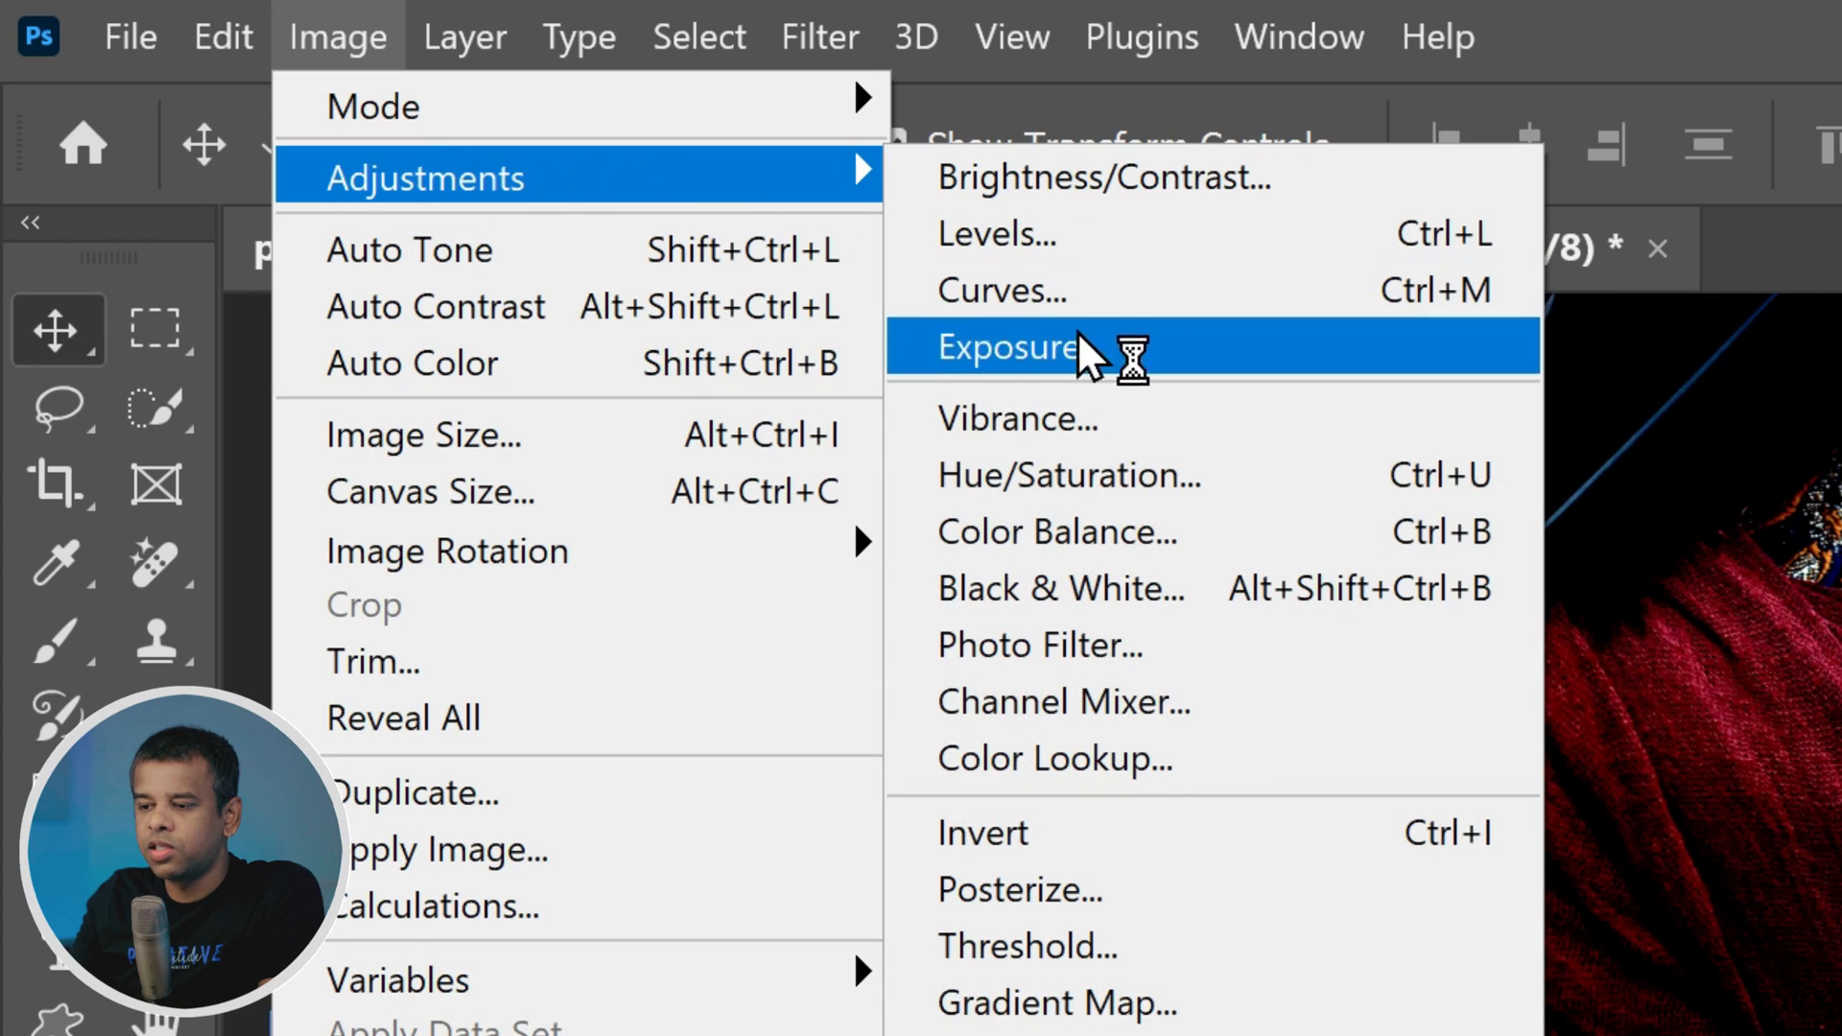
{"action": "left_click", "coordinate": [1172, 837]}
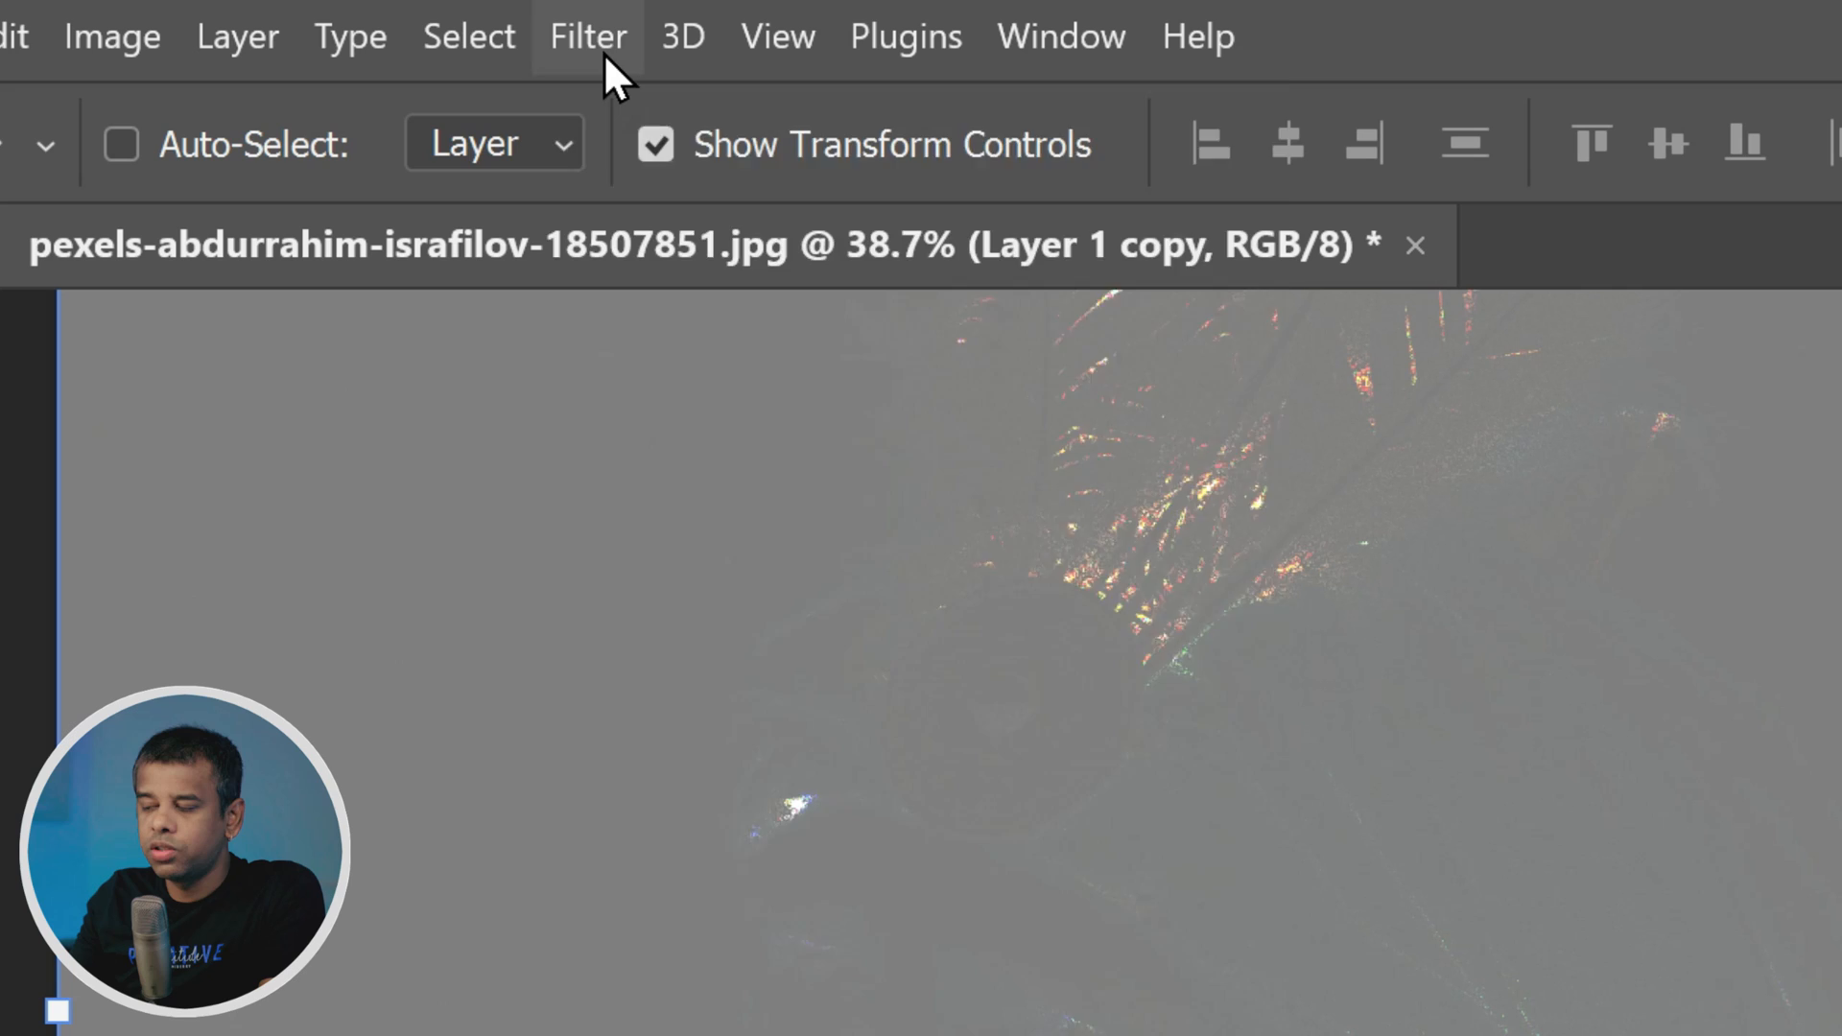
Step: Convert Layer 1 copy into a smart object for re-editable smart filters
{"action": "left_click", "coordinate": [395, 17]}
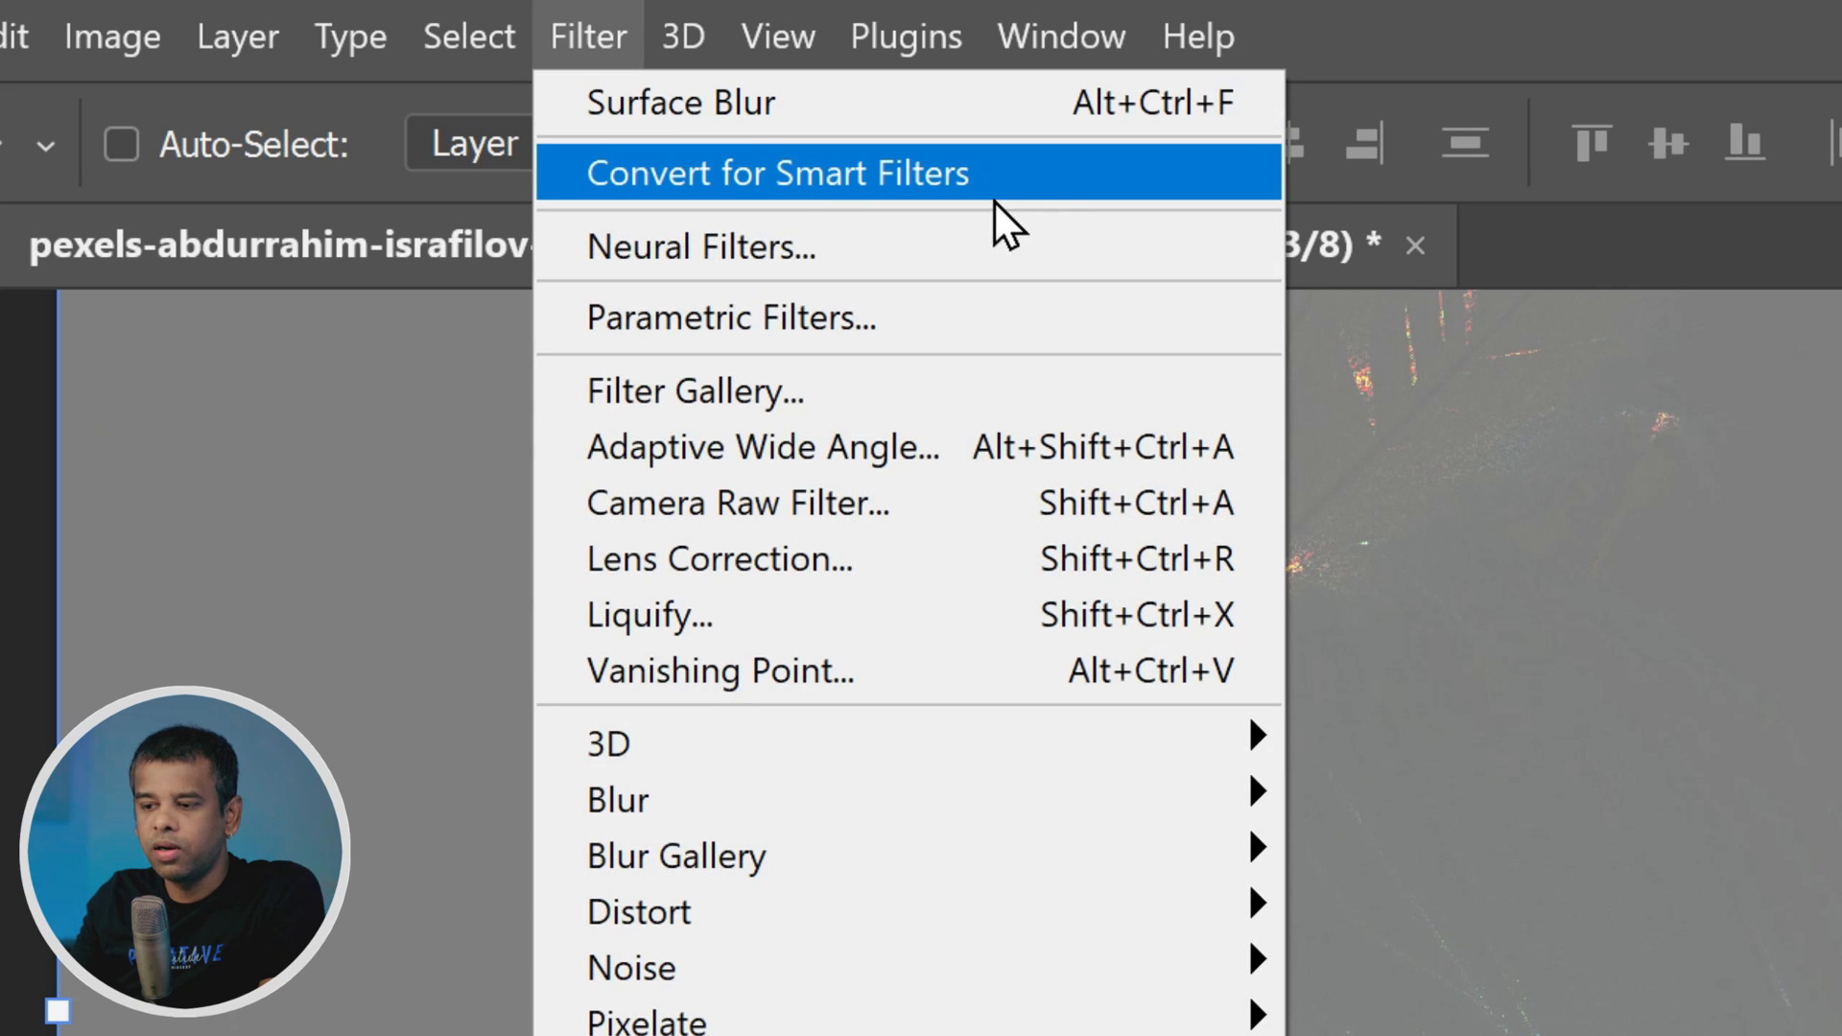
{"action": "left_click", "coordinate": [1042, 176]}
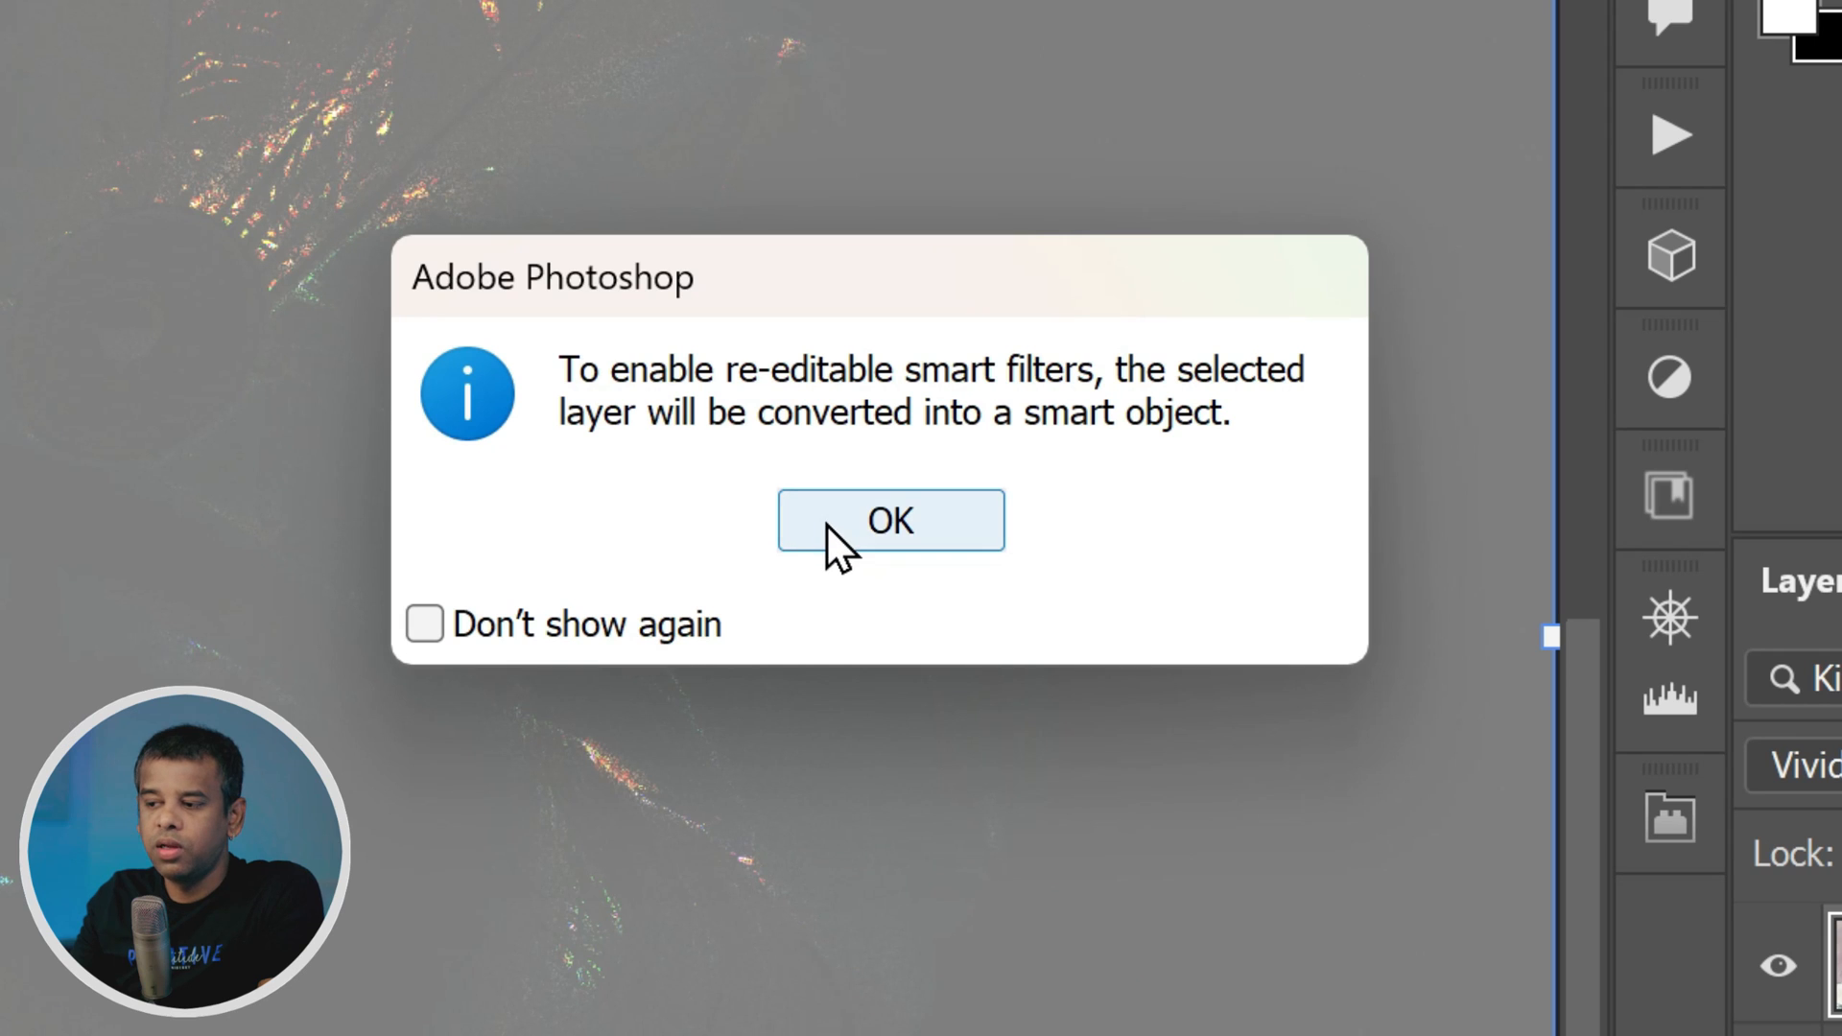
{"action": "left_click", "coordinate": [831, 526]}
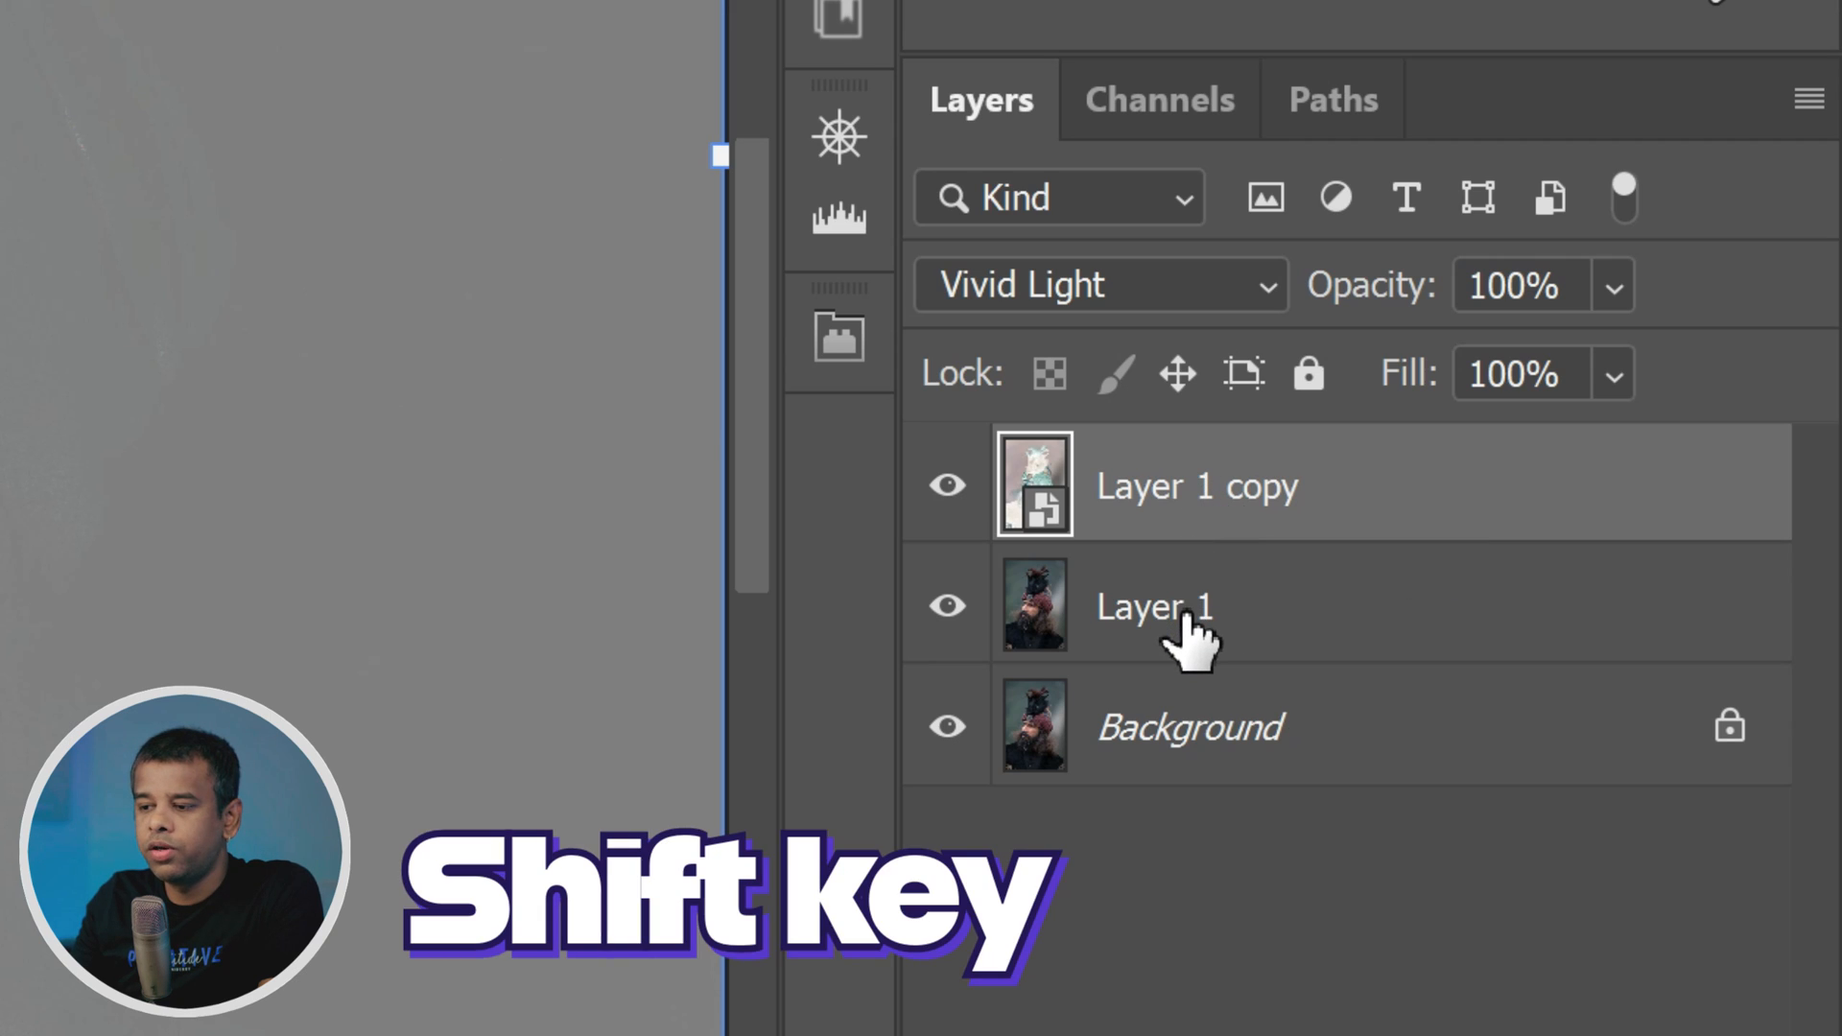
Step: Group Layer 1 copy and Layer 1 into a new group named Group 1 with the Overlay blend mode
{"action": "left_click", "coordinate": [1187, 640], "text": "shift"}
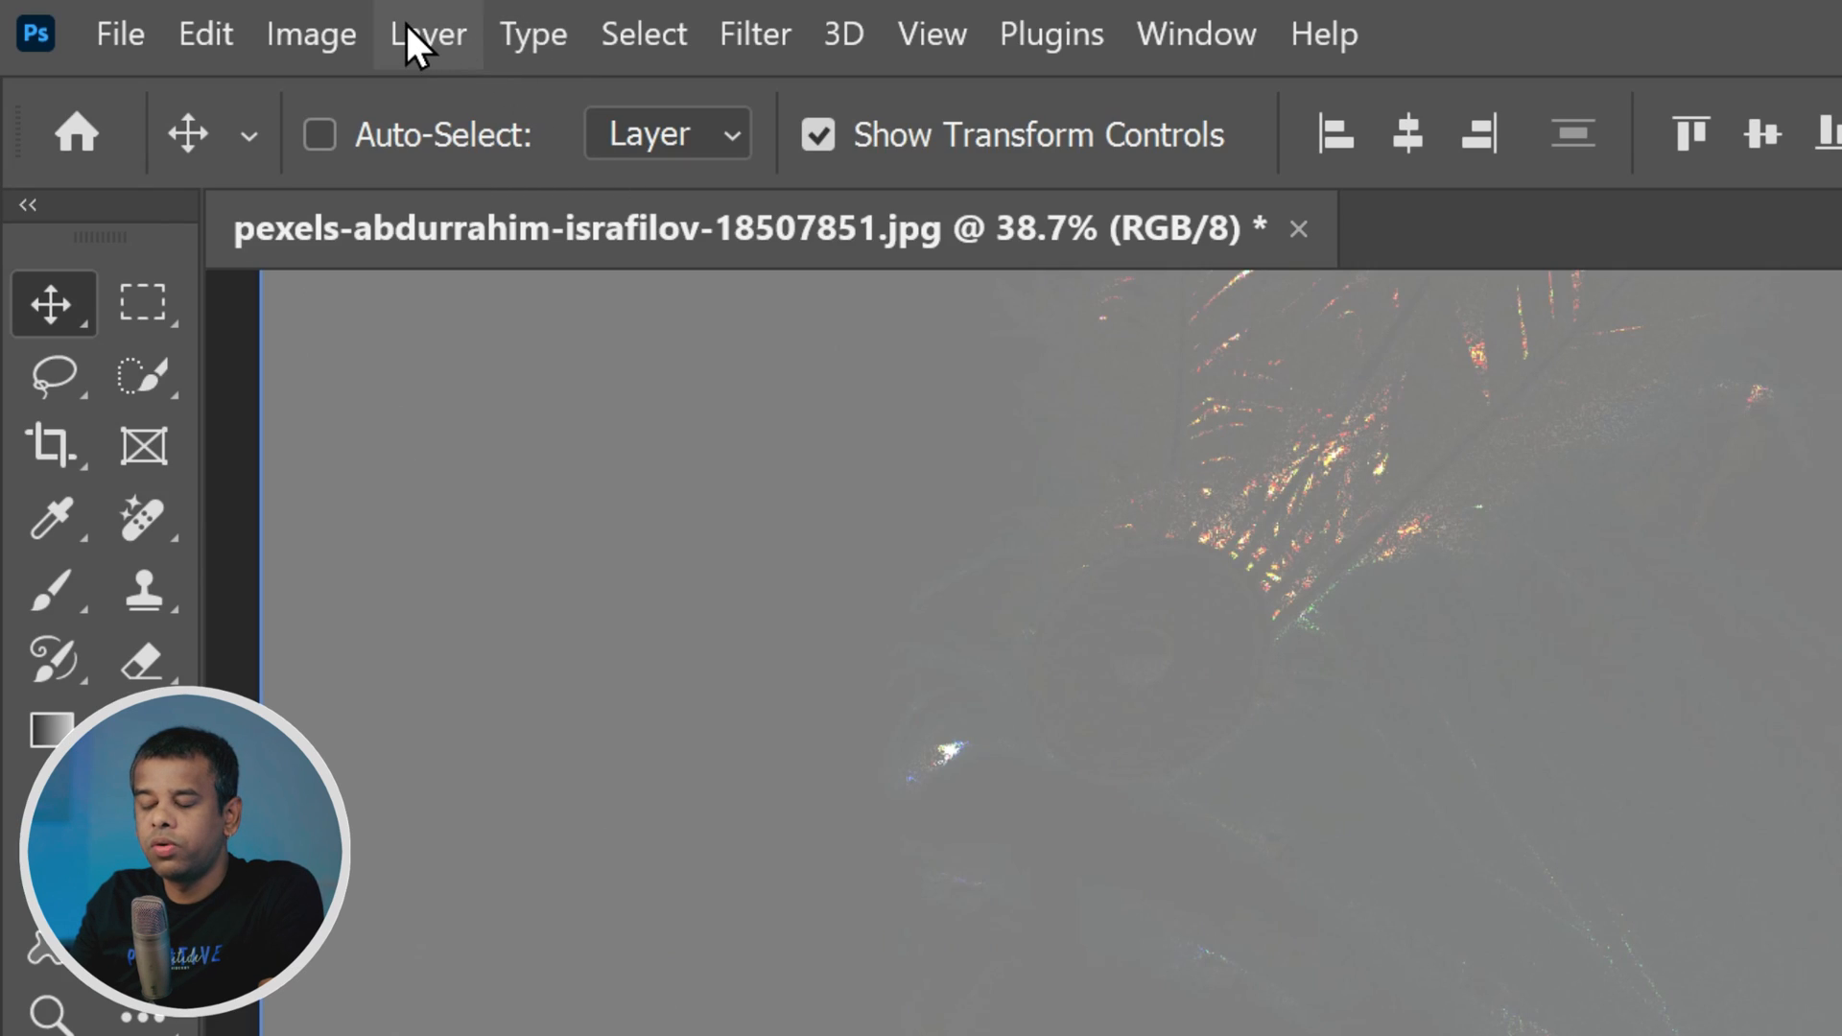
{"action": "left_click", "coordinate": [418, 34]}
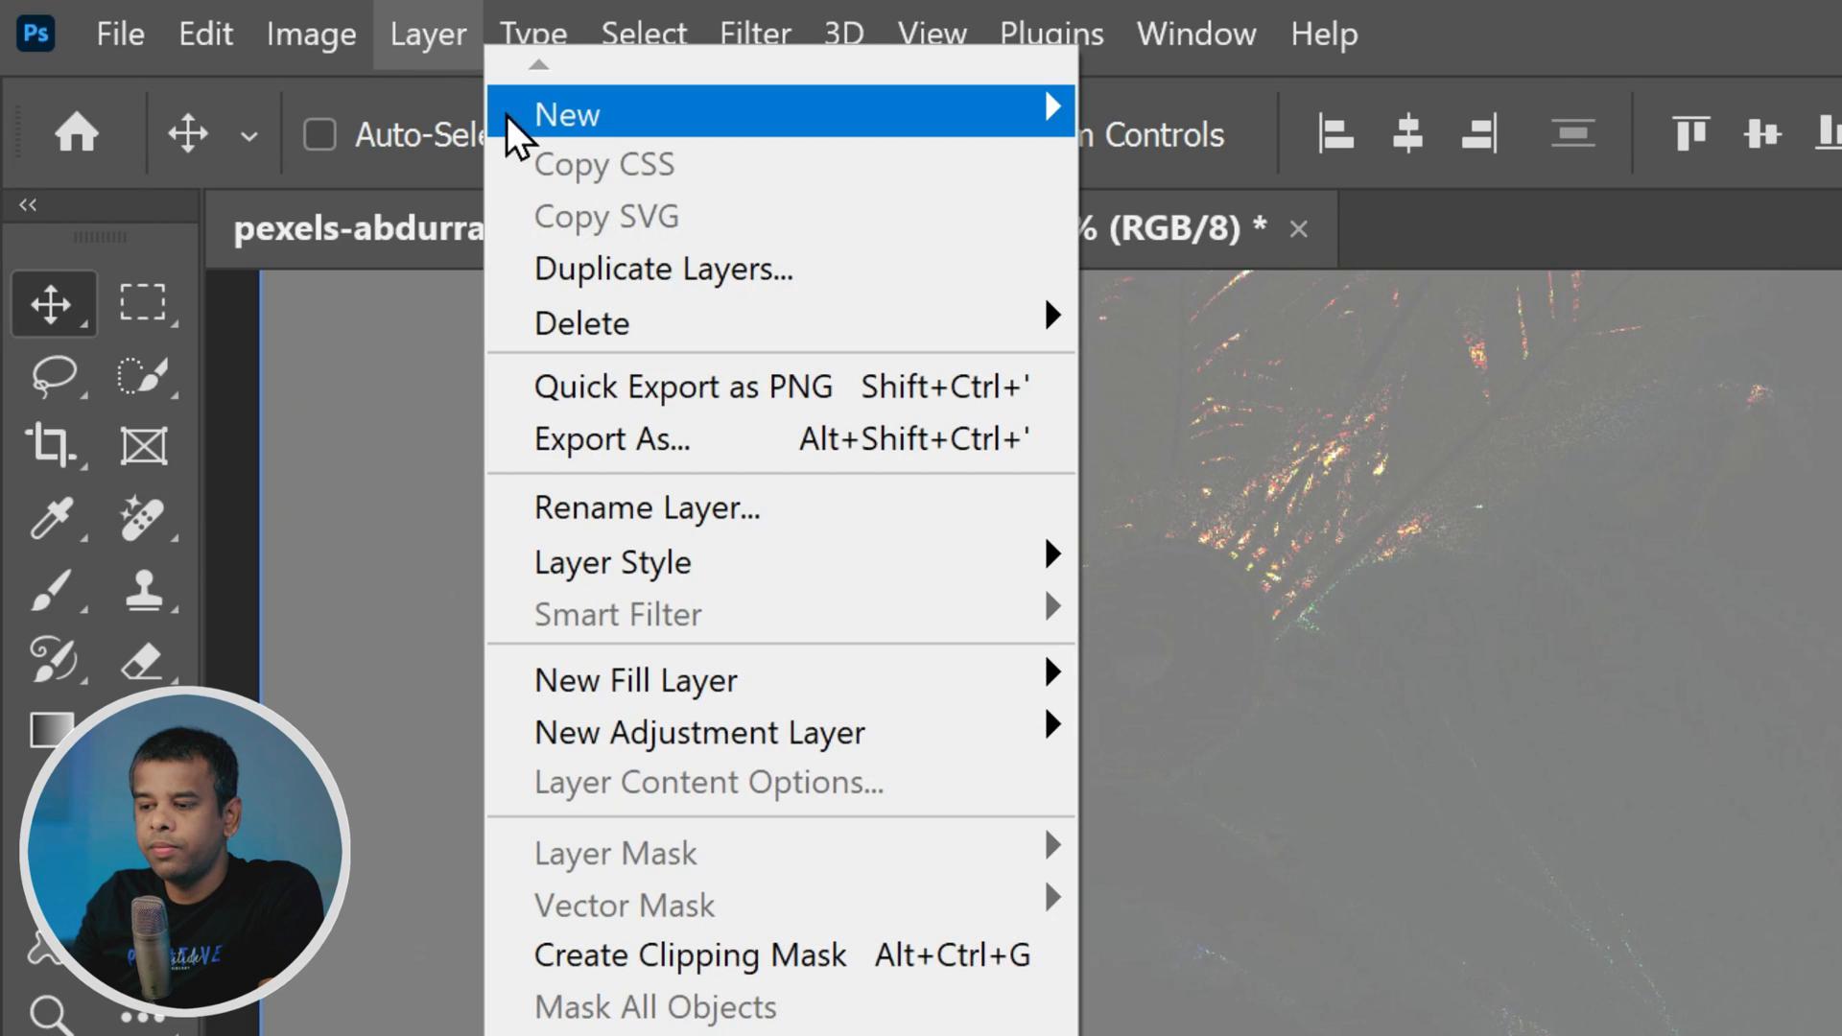
{"action": "mouse_move", "coordinate": [803, 136]}
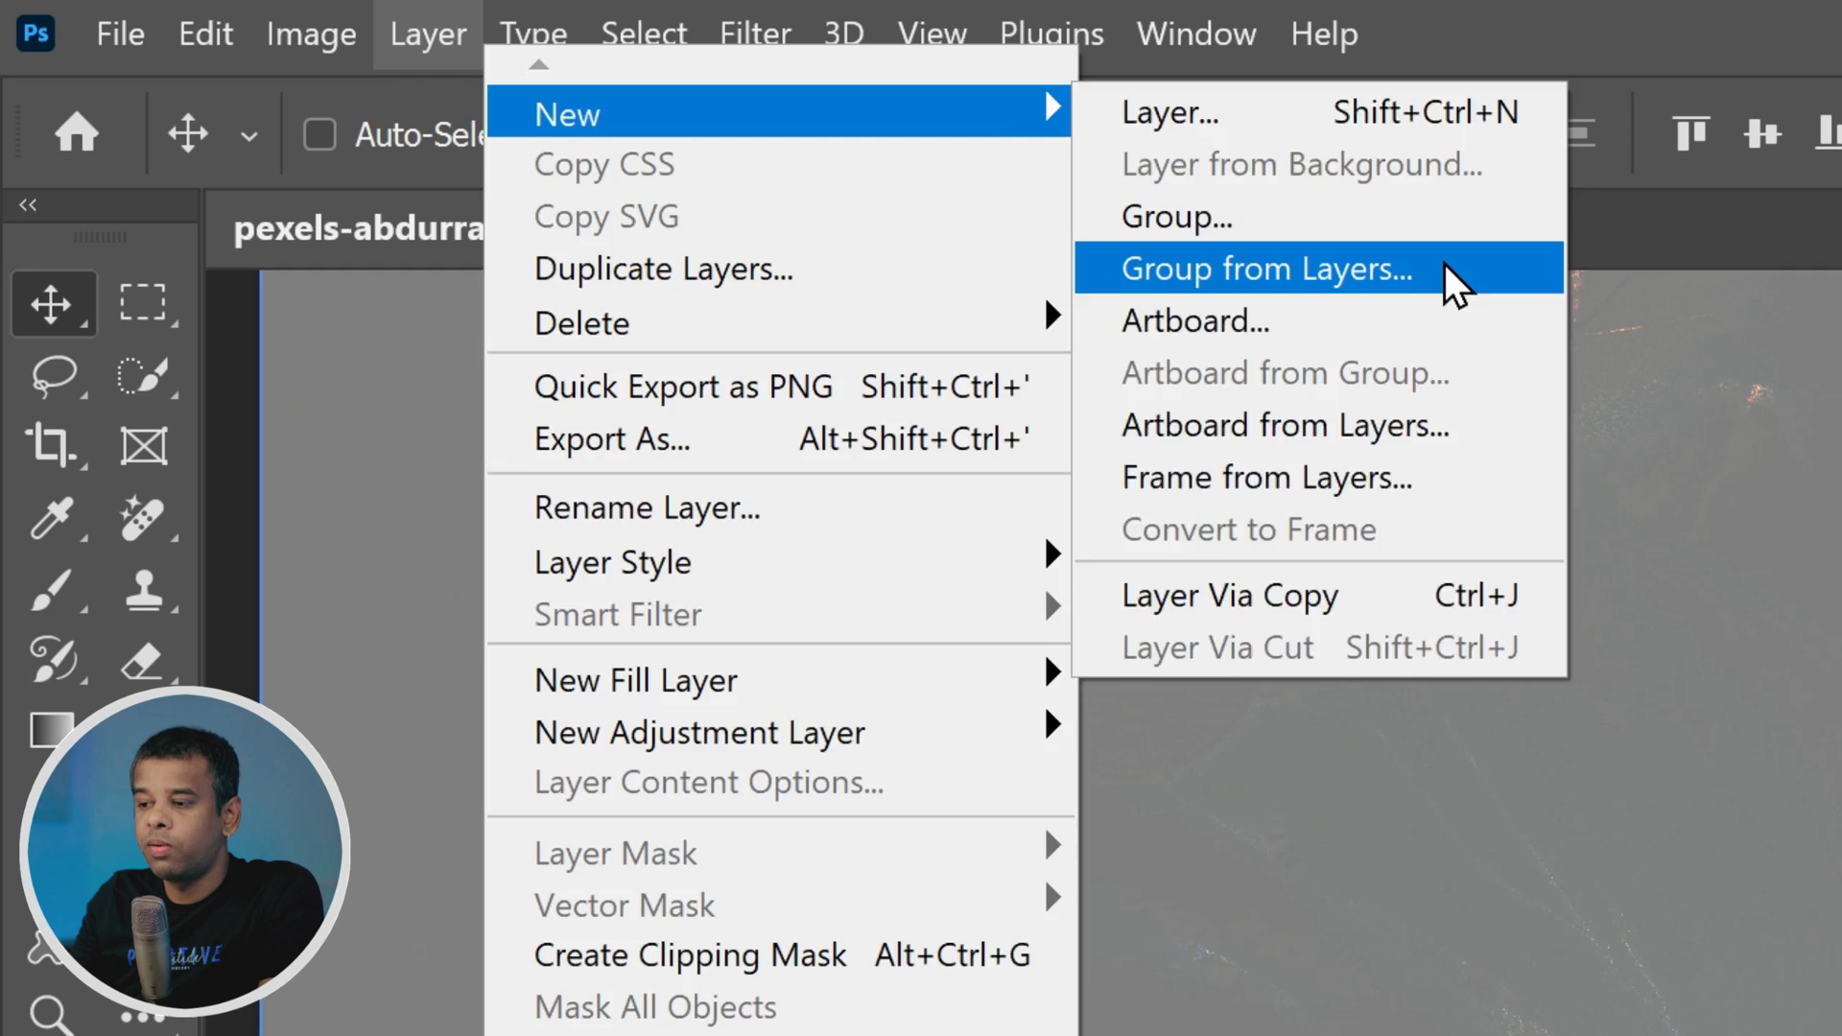
{"action": "left_click", "coordinate": [1442, 263]}
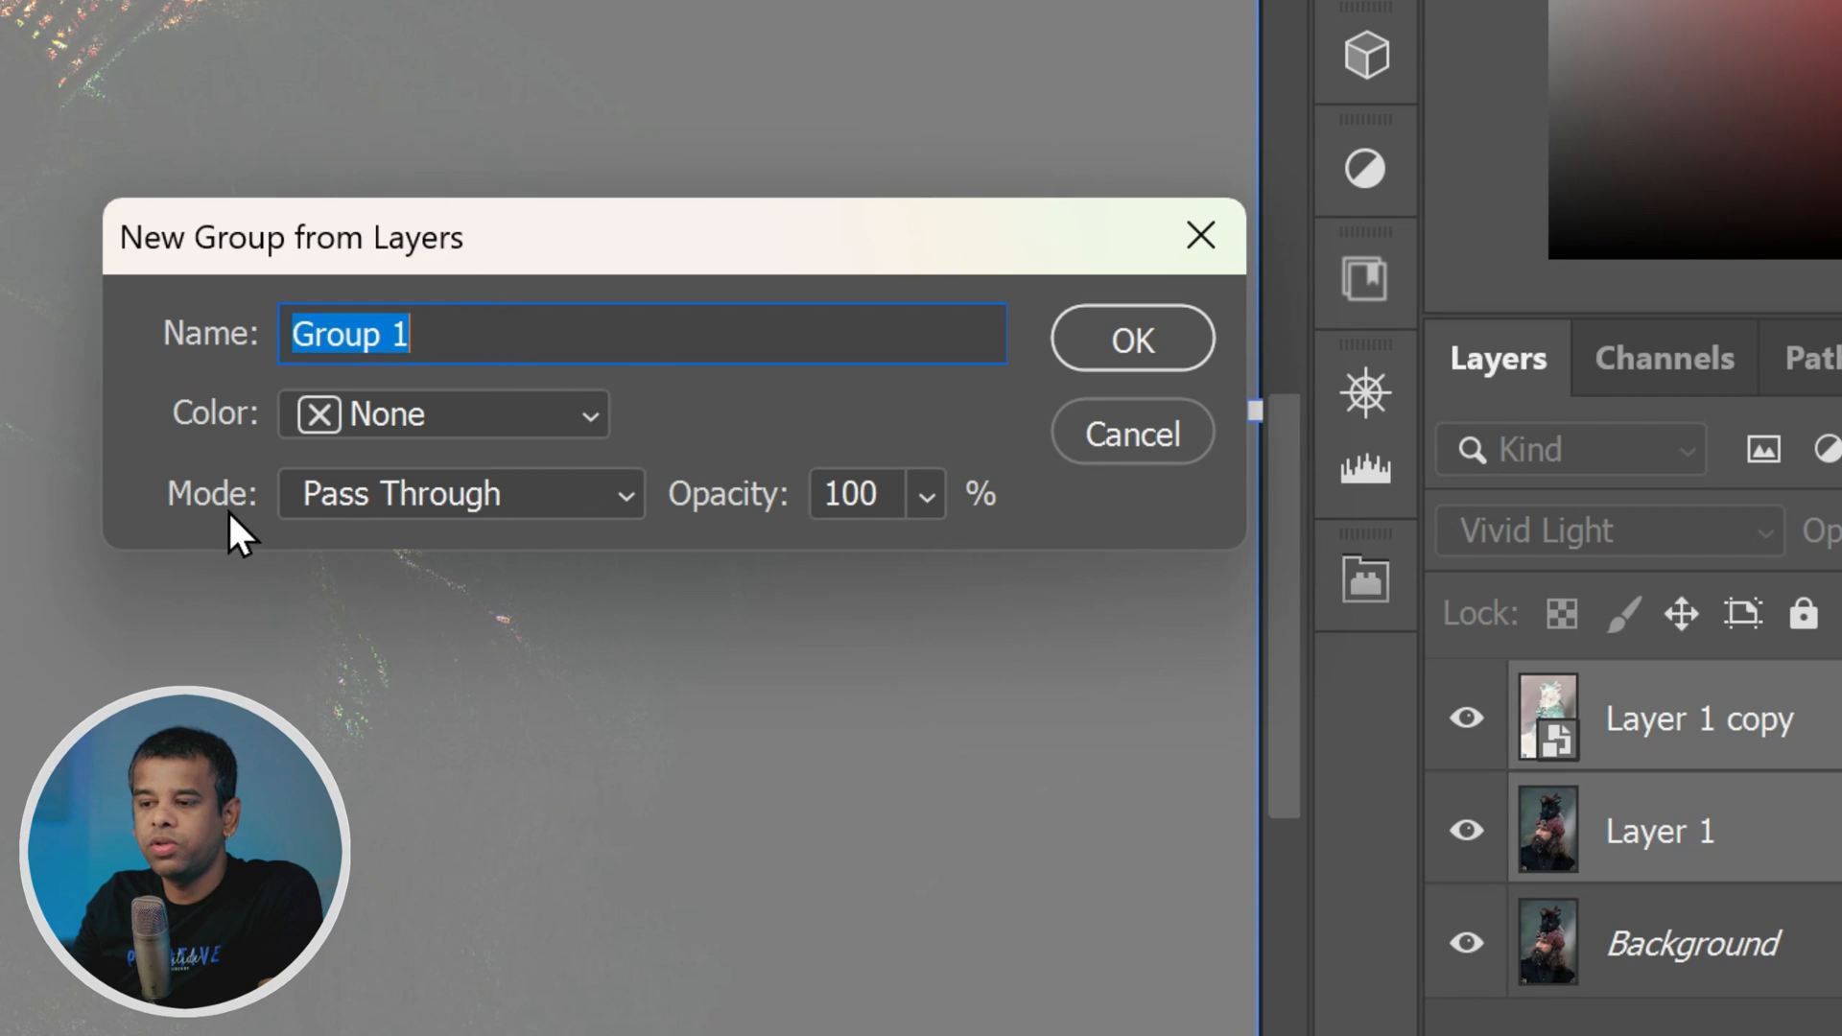
{"action": "left_click", "coordinate": [620, 501]}
{"action": "left_click", "coordinate": [619, 637]}
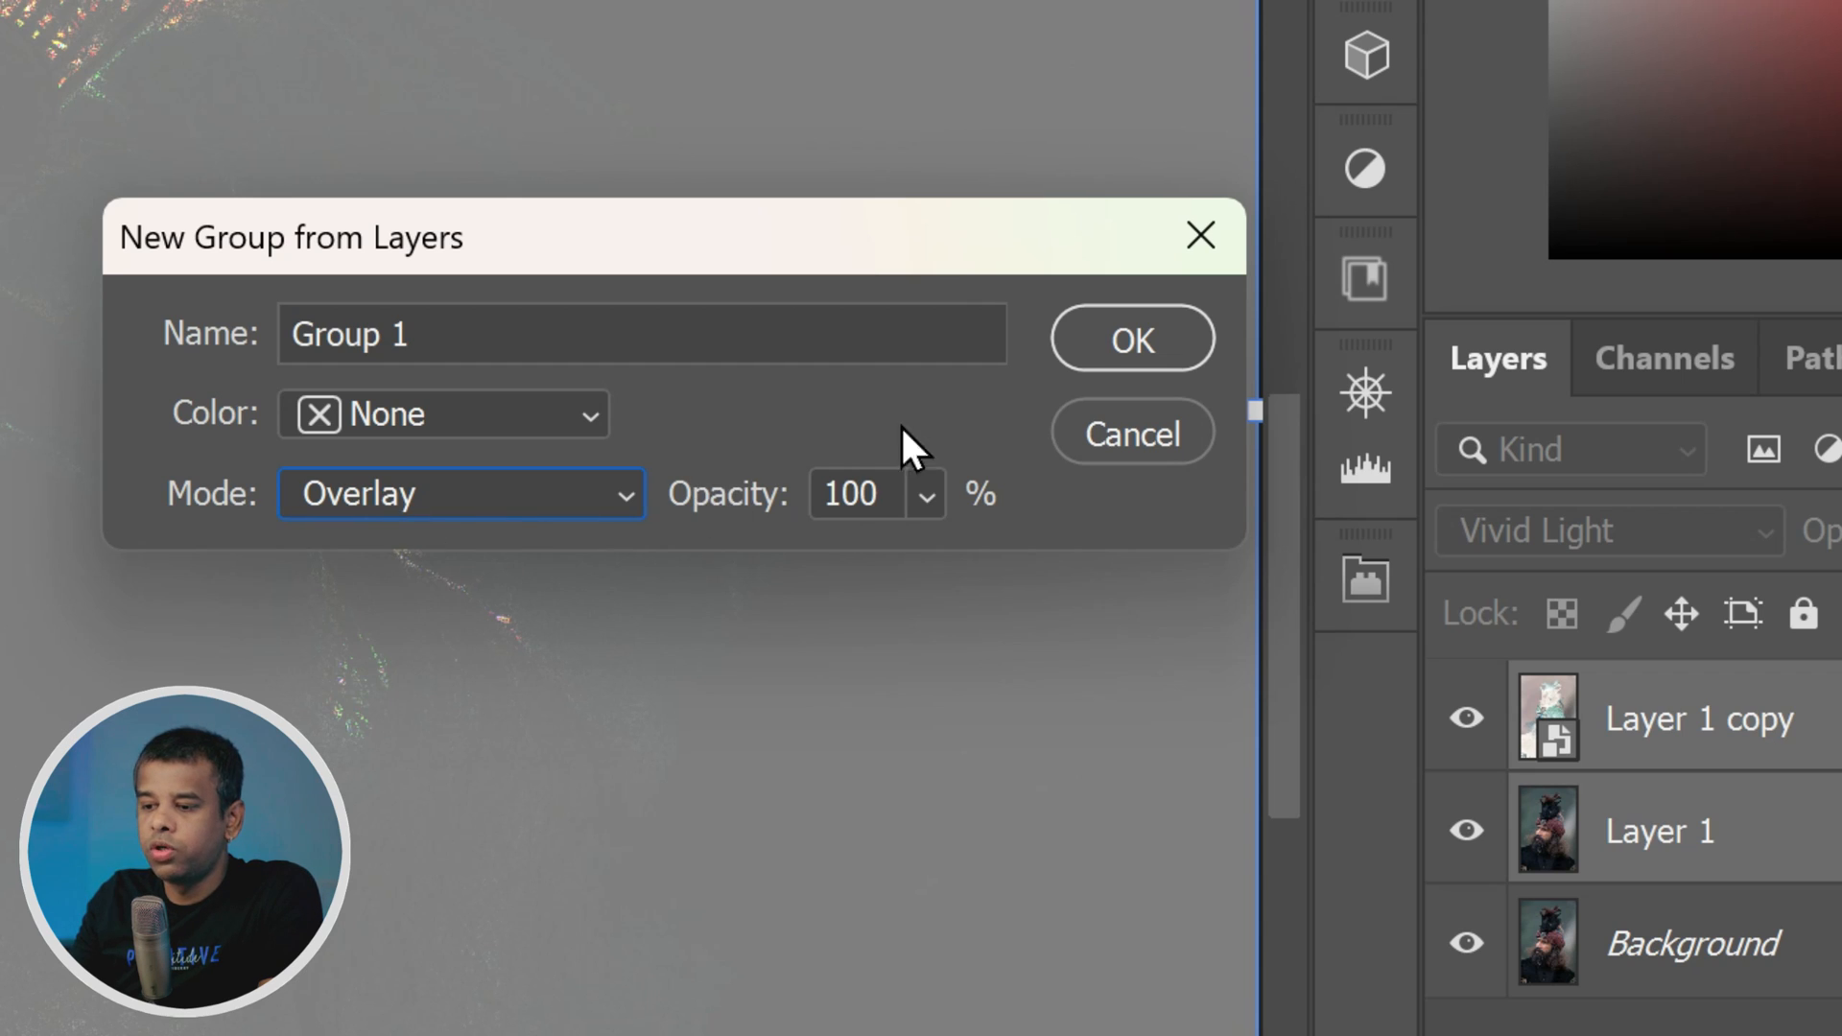
{"action": "left_click", "coordinate": [1109, 340]}
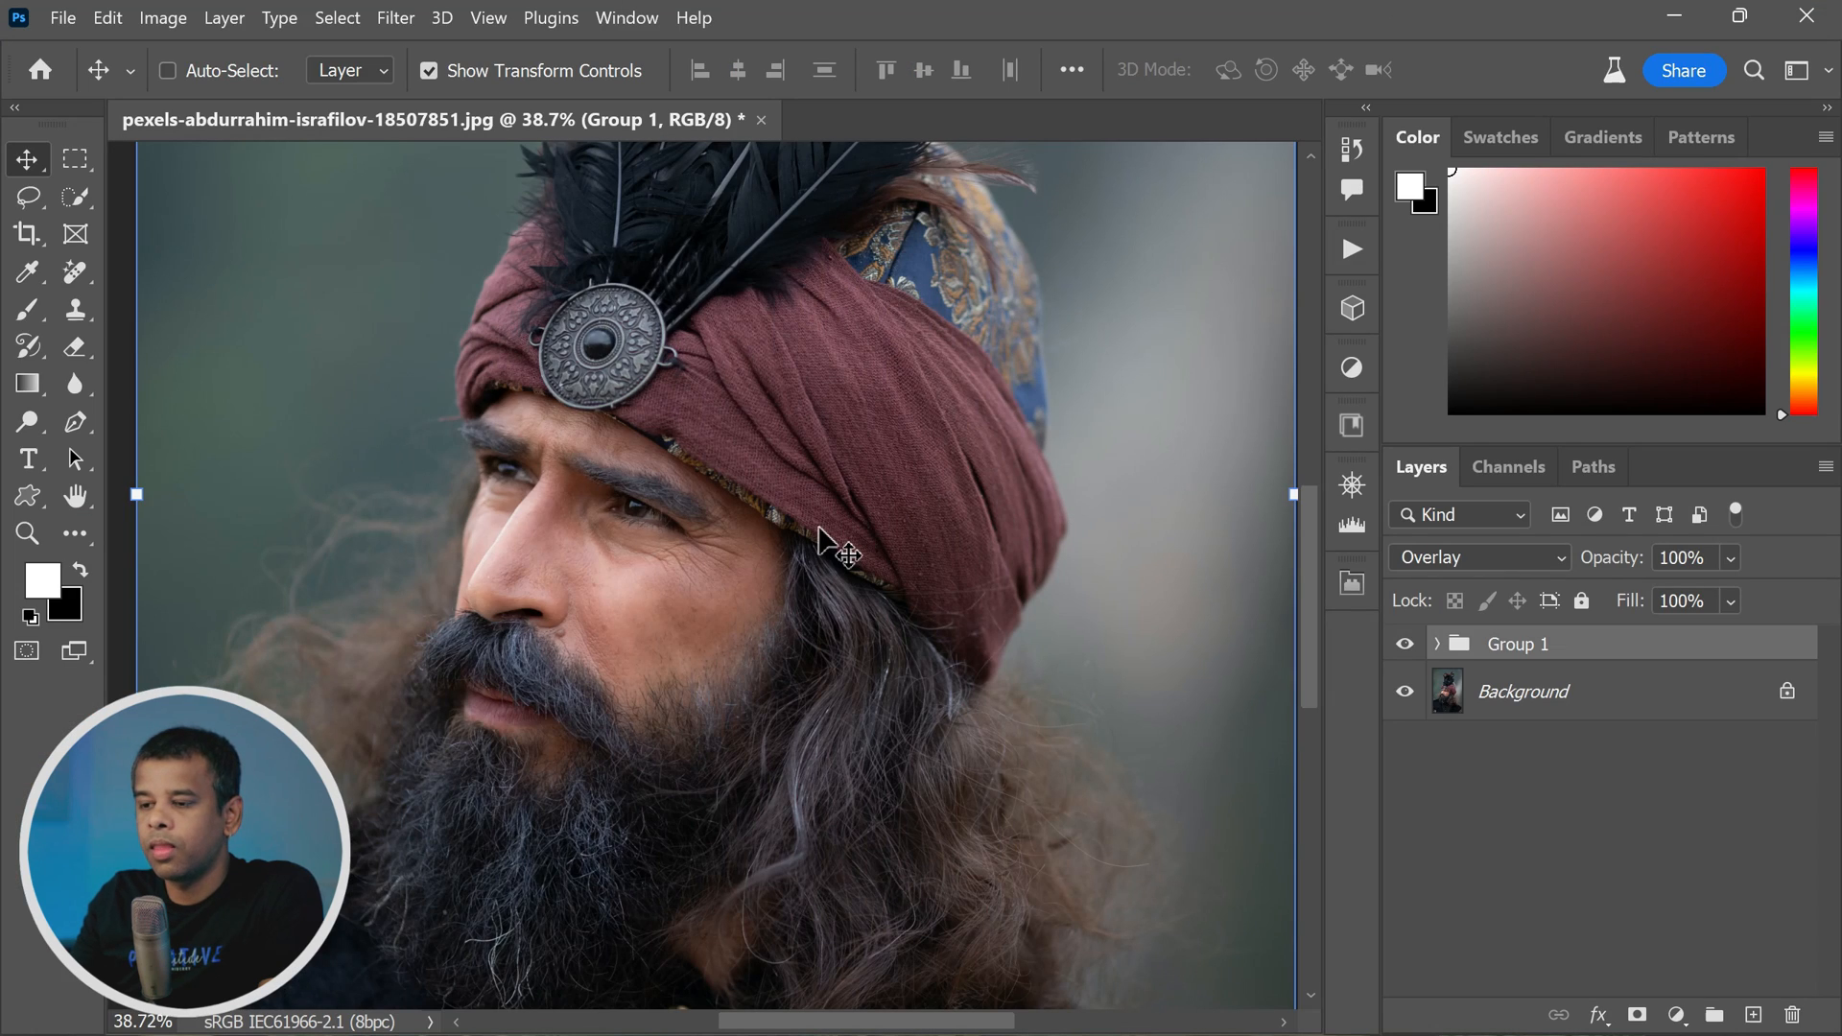
Step: Toggle the visibility of Group 1 repeatedly to compare the portrait with and without its effect
{"action": "left_click", "coordinate": [1405, 645]}
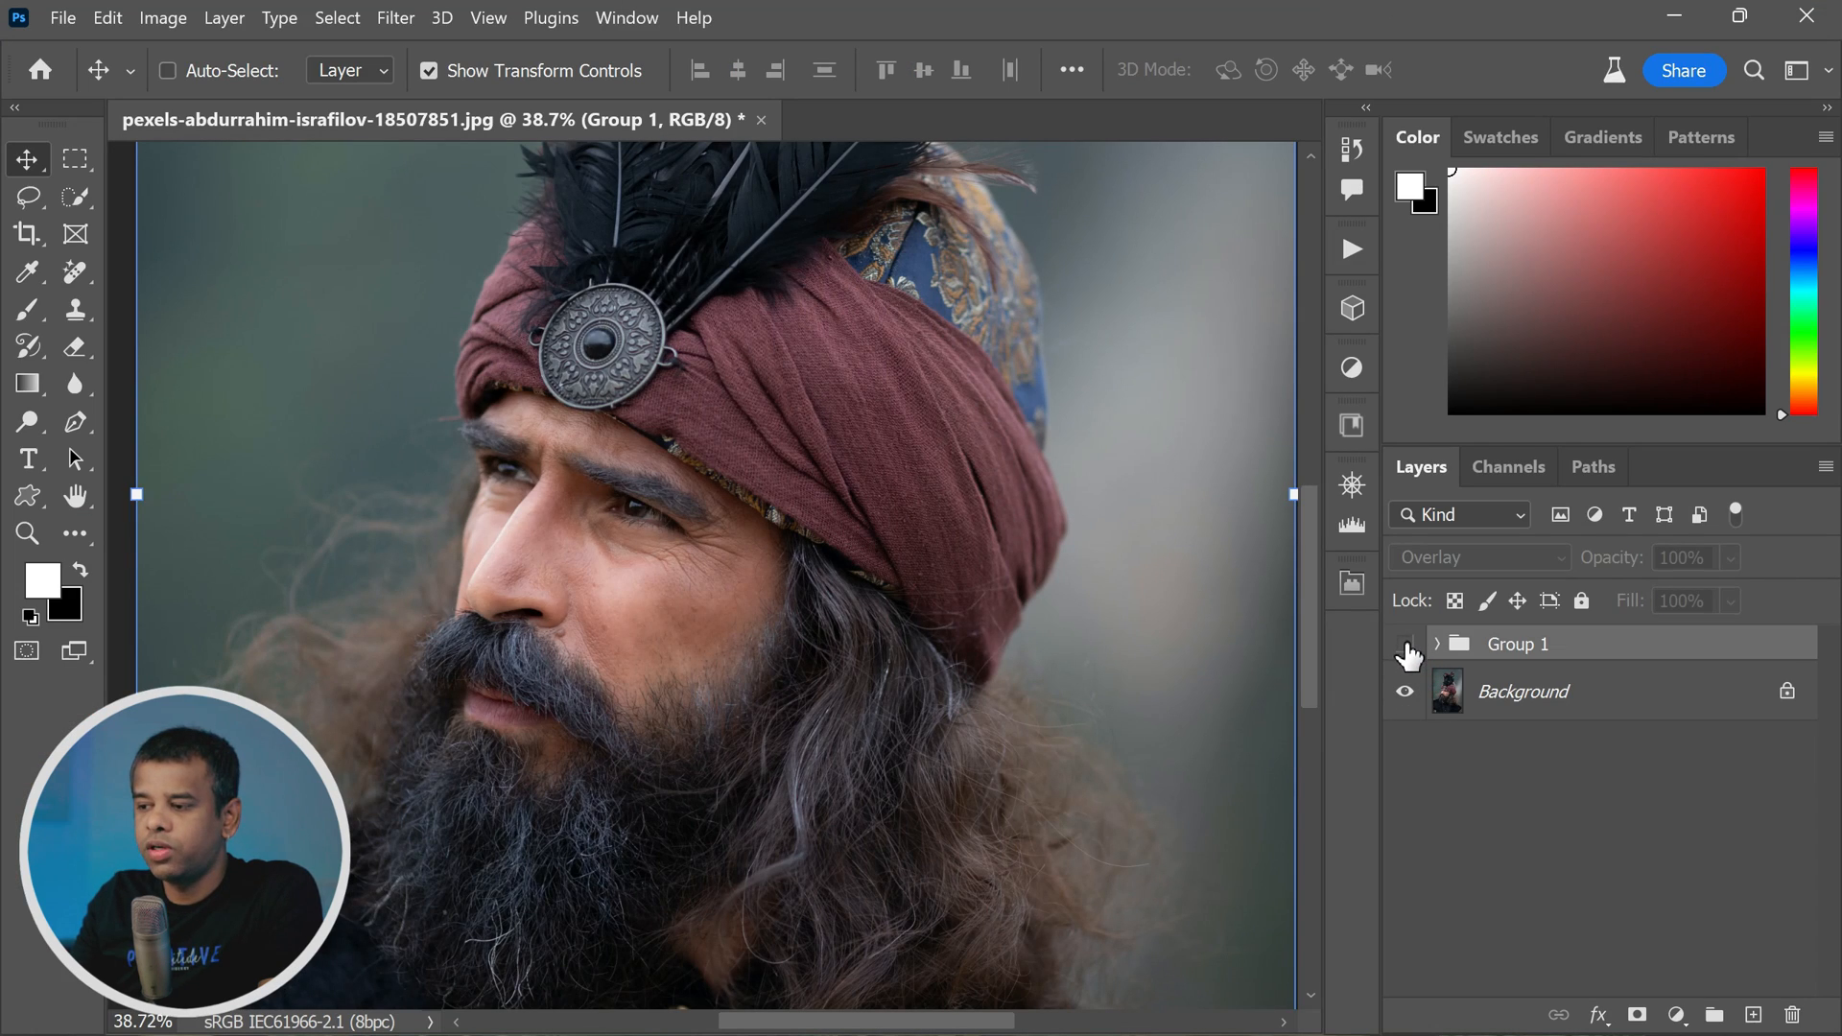
{"action": "left_click", "coordinate": [1405, 644]}
{"action": "left_click", "coordinate": [1406, 645]}
{"action": "left_click", "coordinate": [1405, 644]}
{"action": "left_click", "coordinate": [1405, 645]}
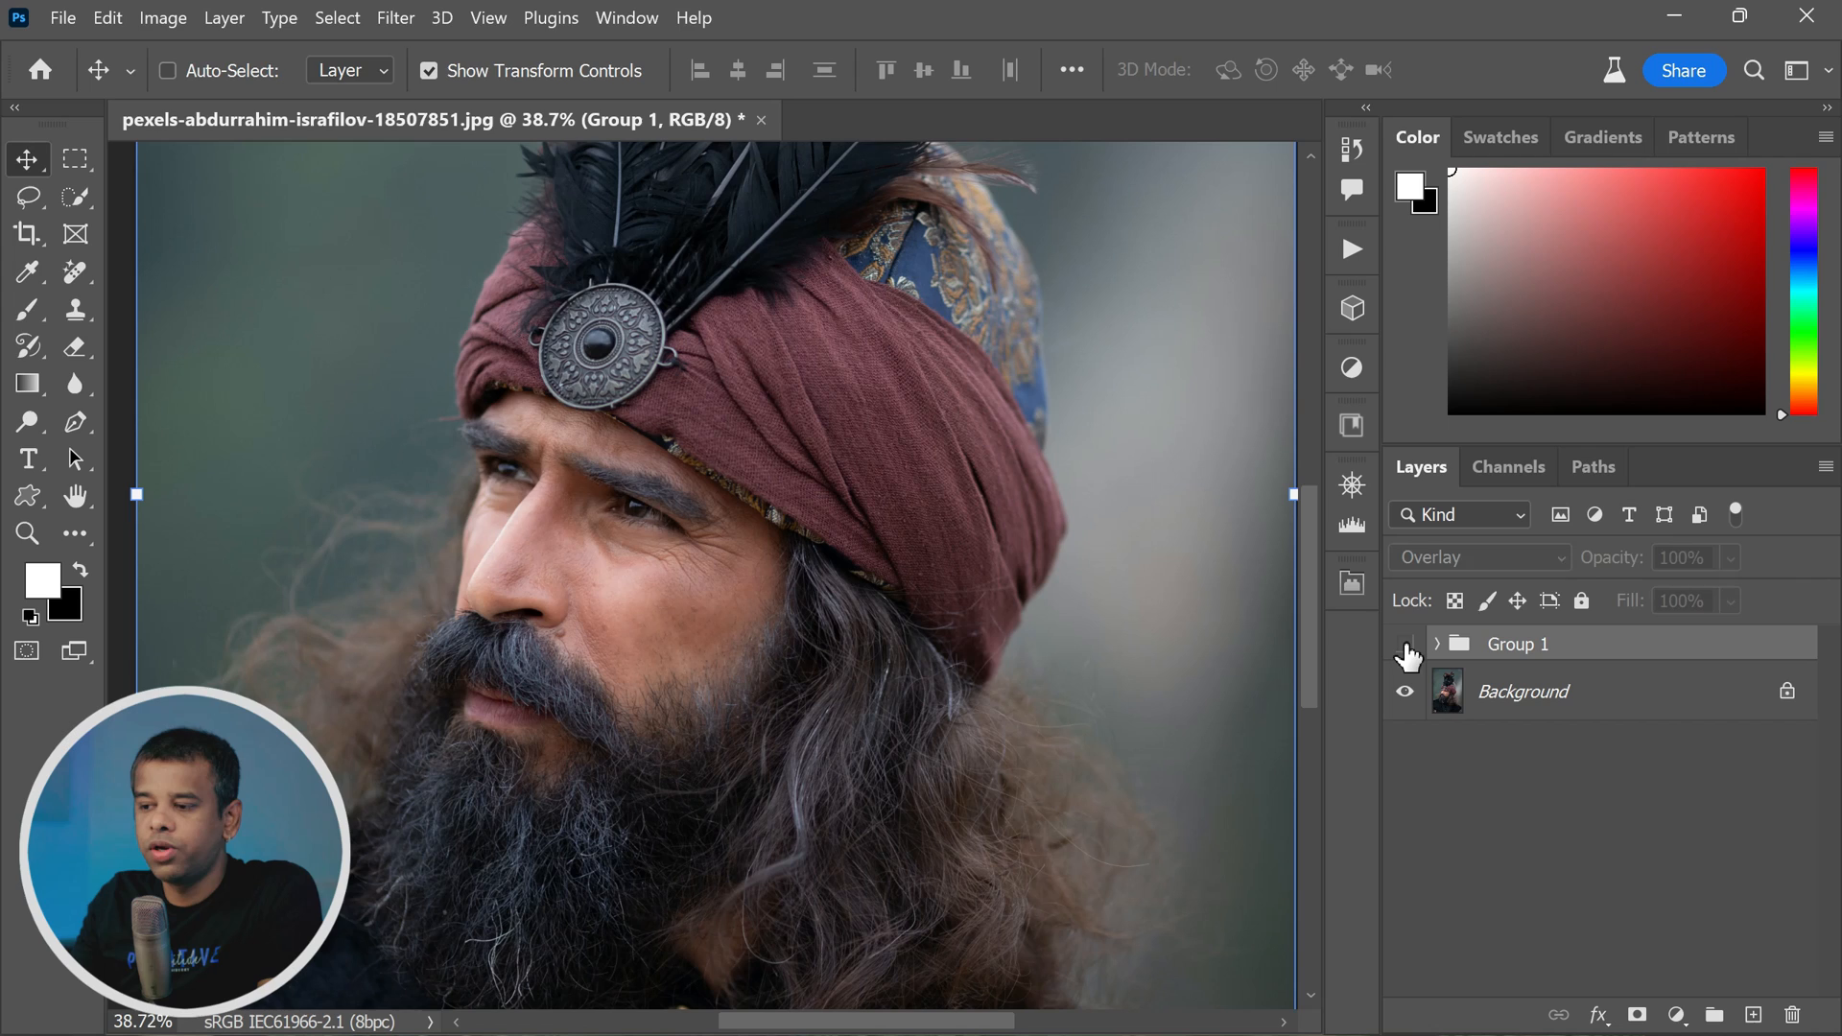
{"action": "left_click", "coordinate": [1405, 644]}
{"action": "left_click", "coordinate": [1405, 644]}
{"action": "left_click", "coordinate": [1406, 645]}
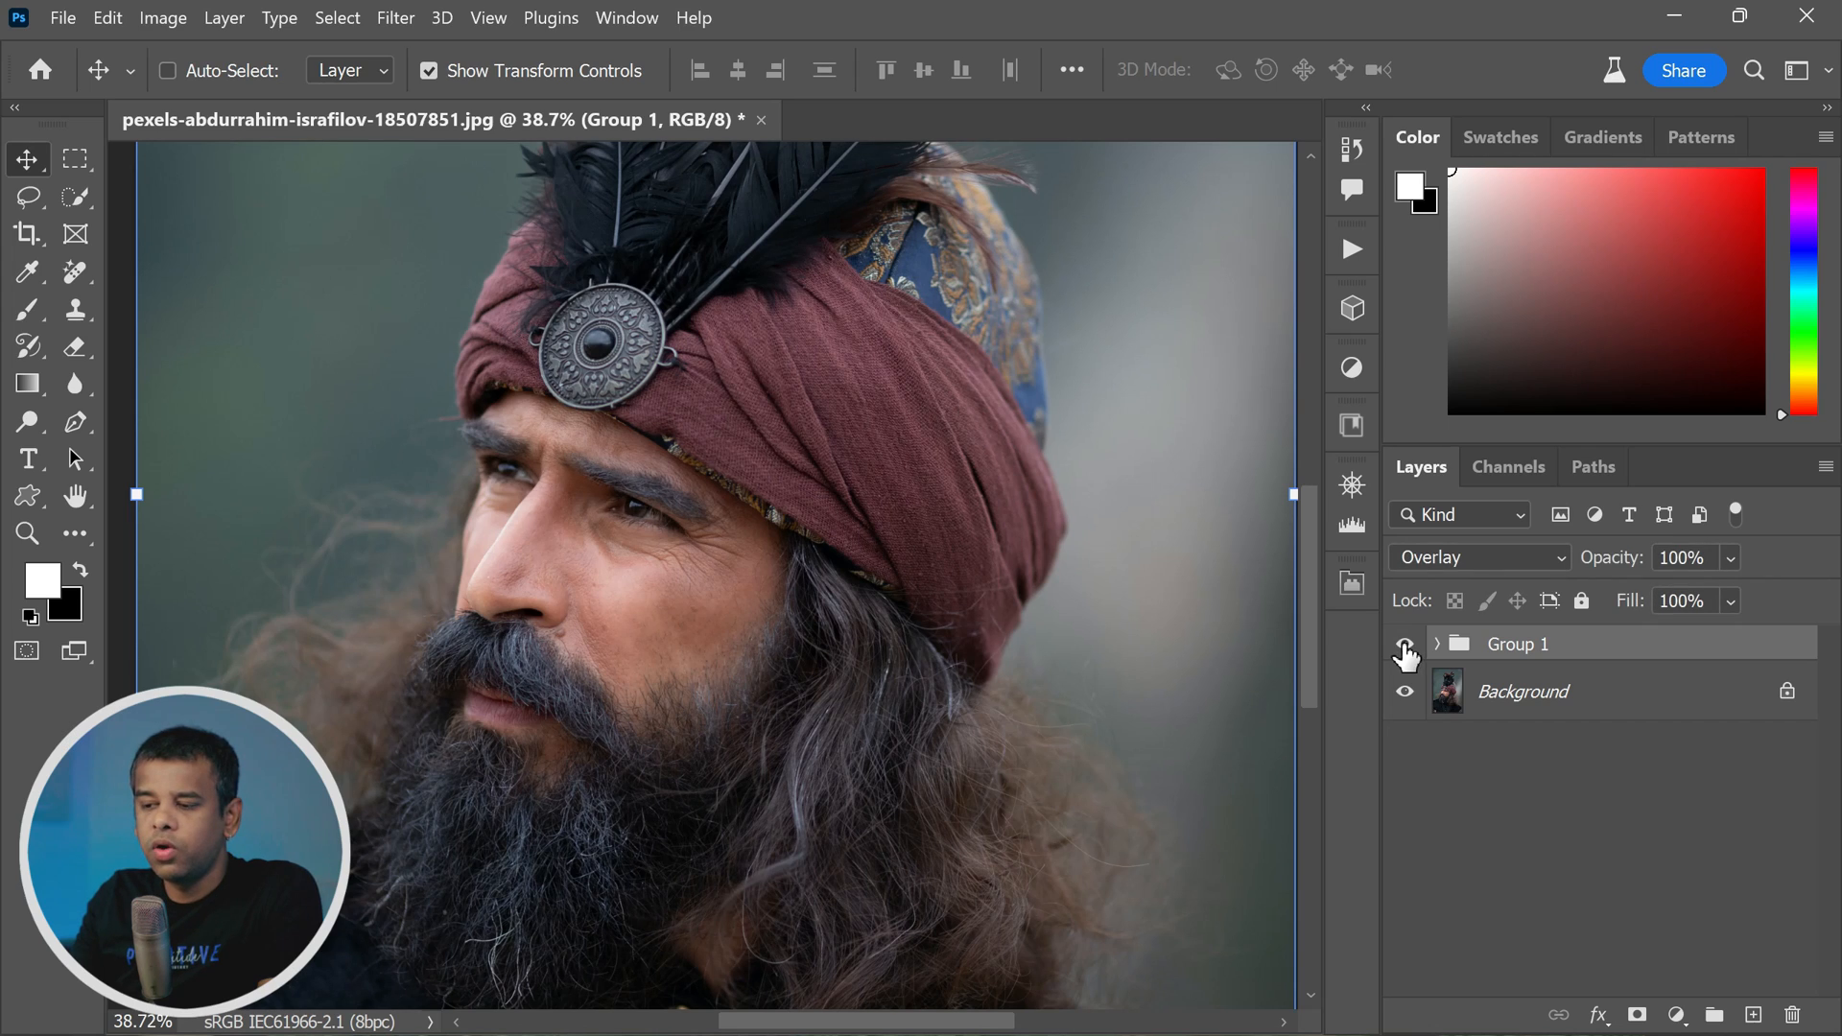
{"action": "left_click", "coordinate": [1405, 644]}
{"action": "left_click", "coordinate": [1405, 645]}
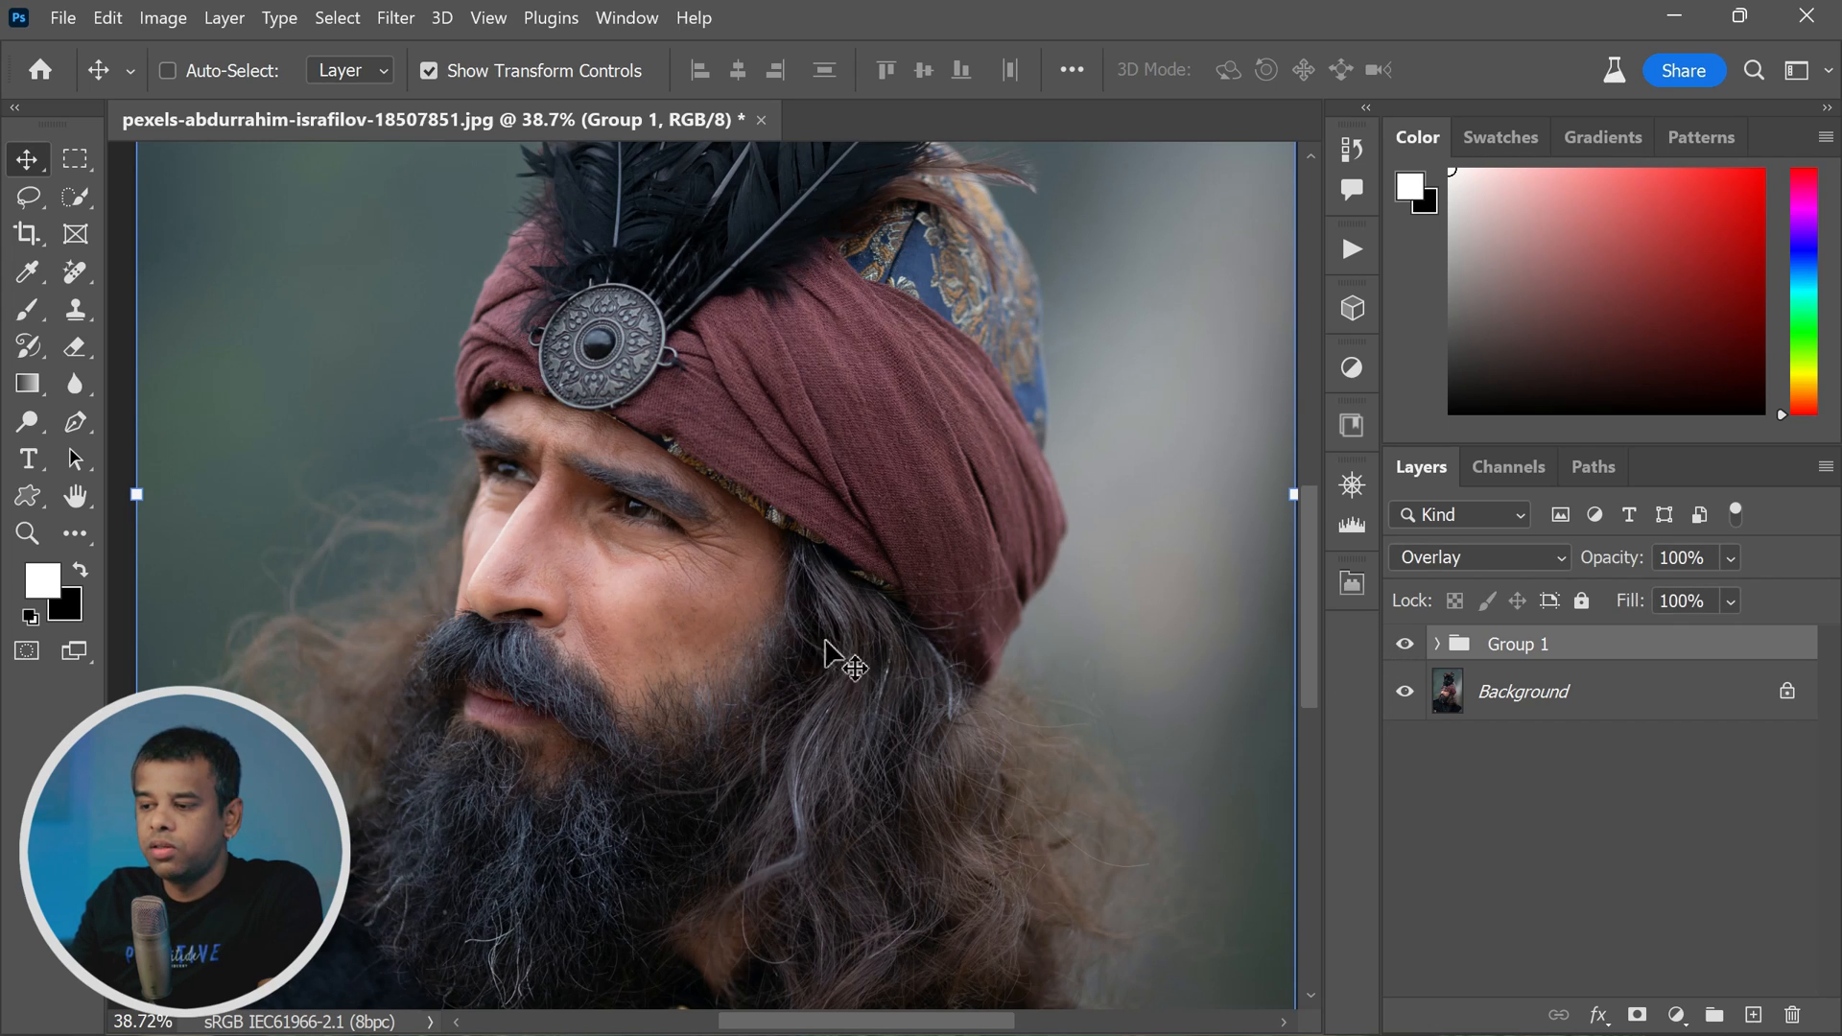
{"action": "left_click", "coordinate": [1405, 645]}
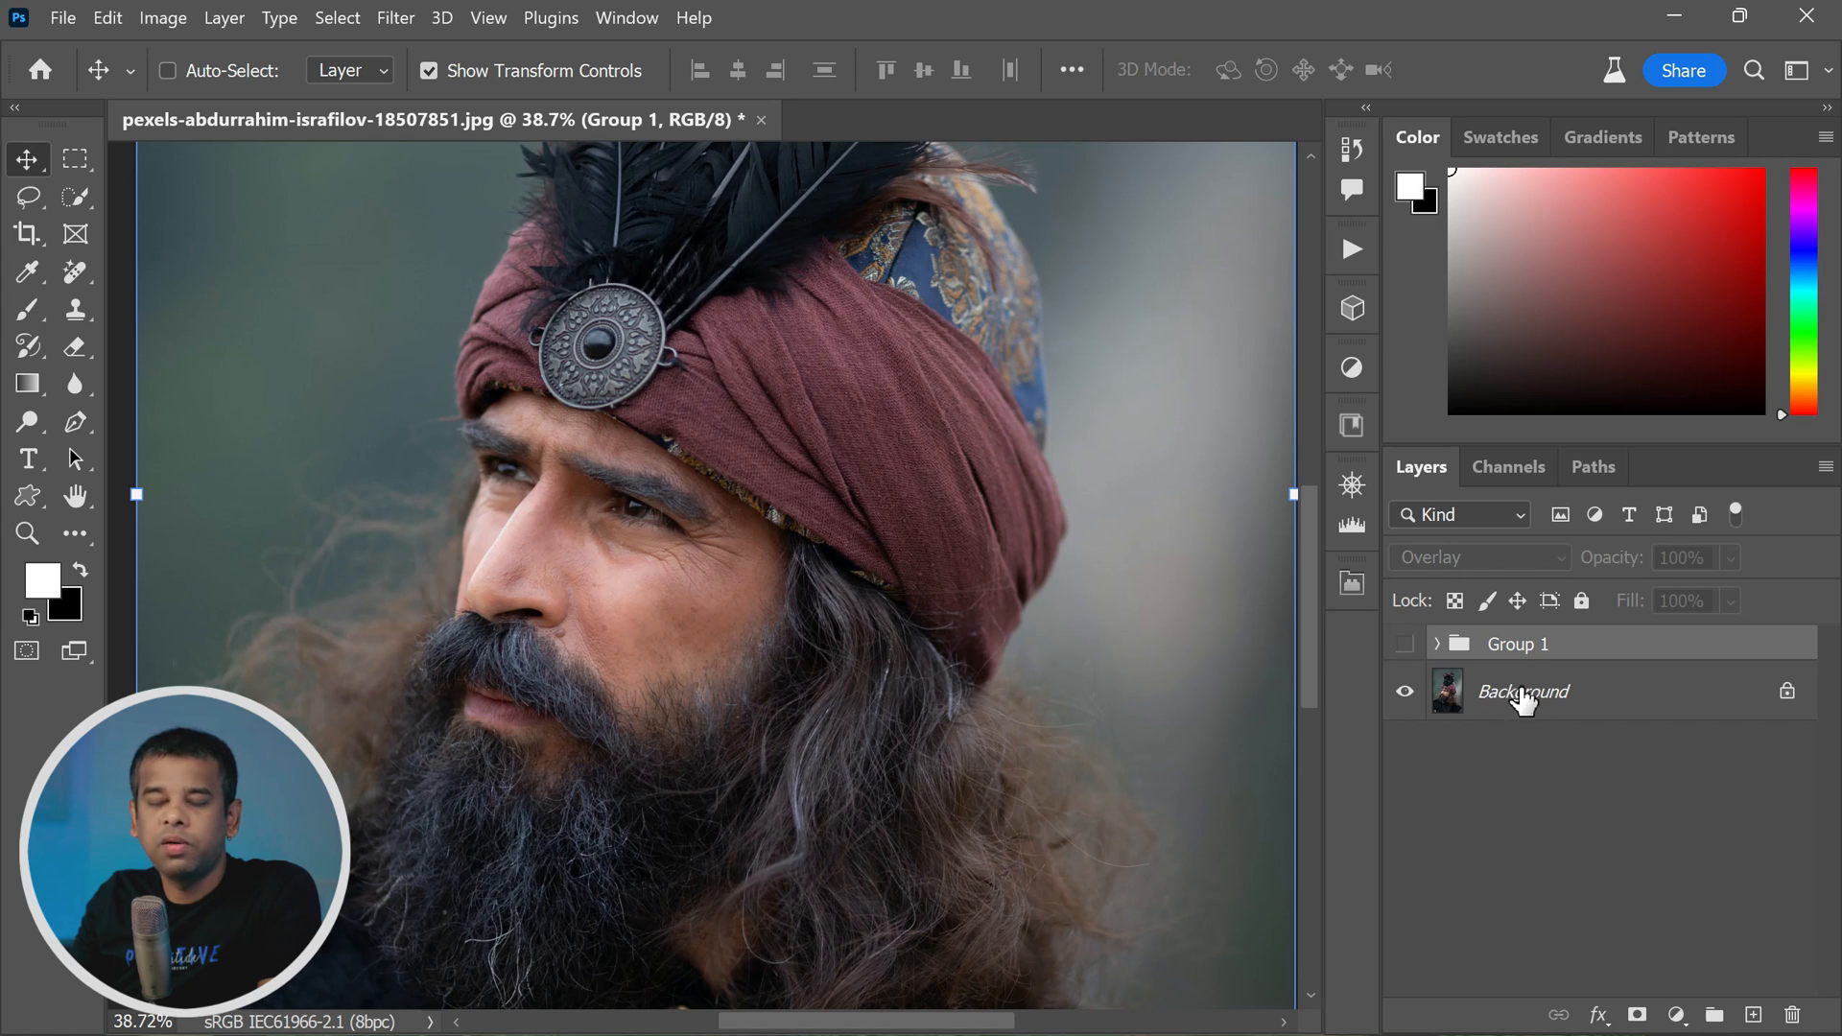
{"action": "left_click", "coordinate": [1406, 644]}
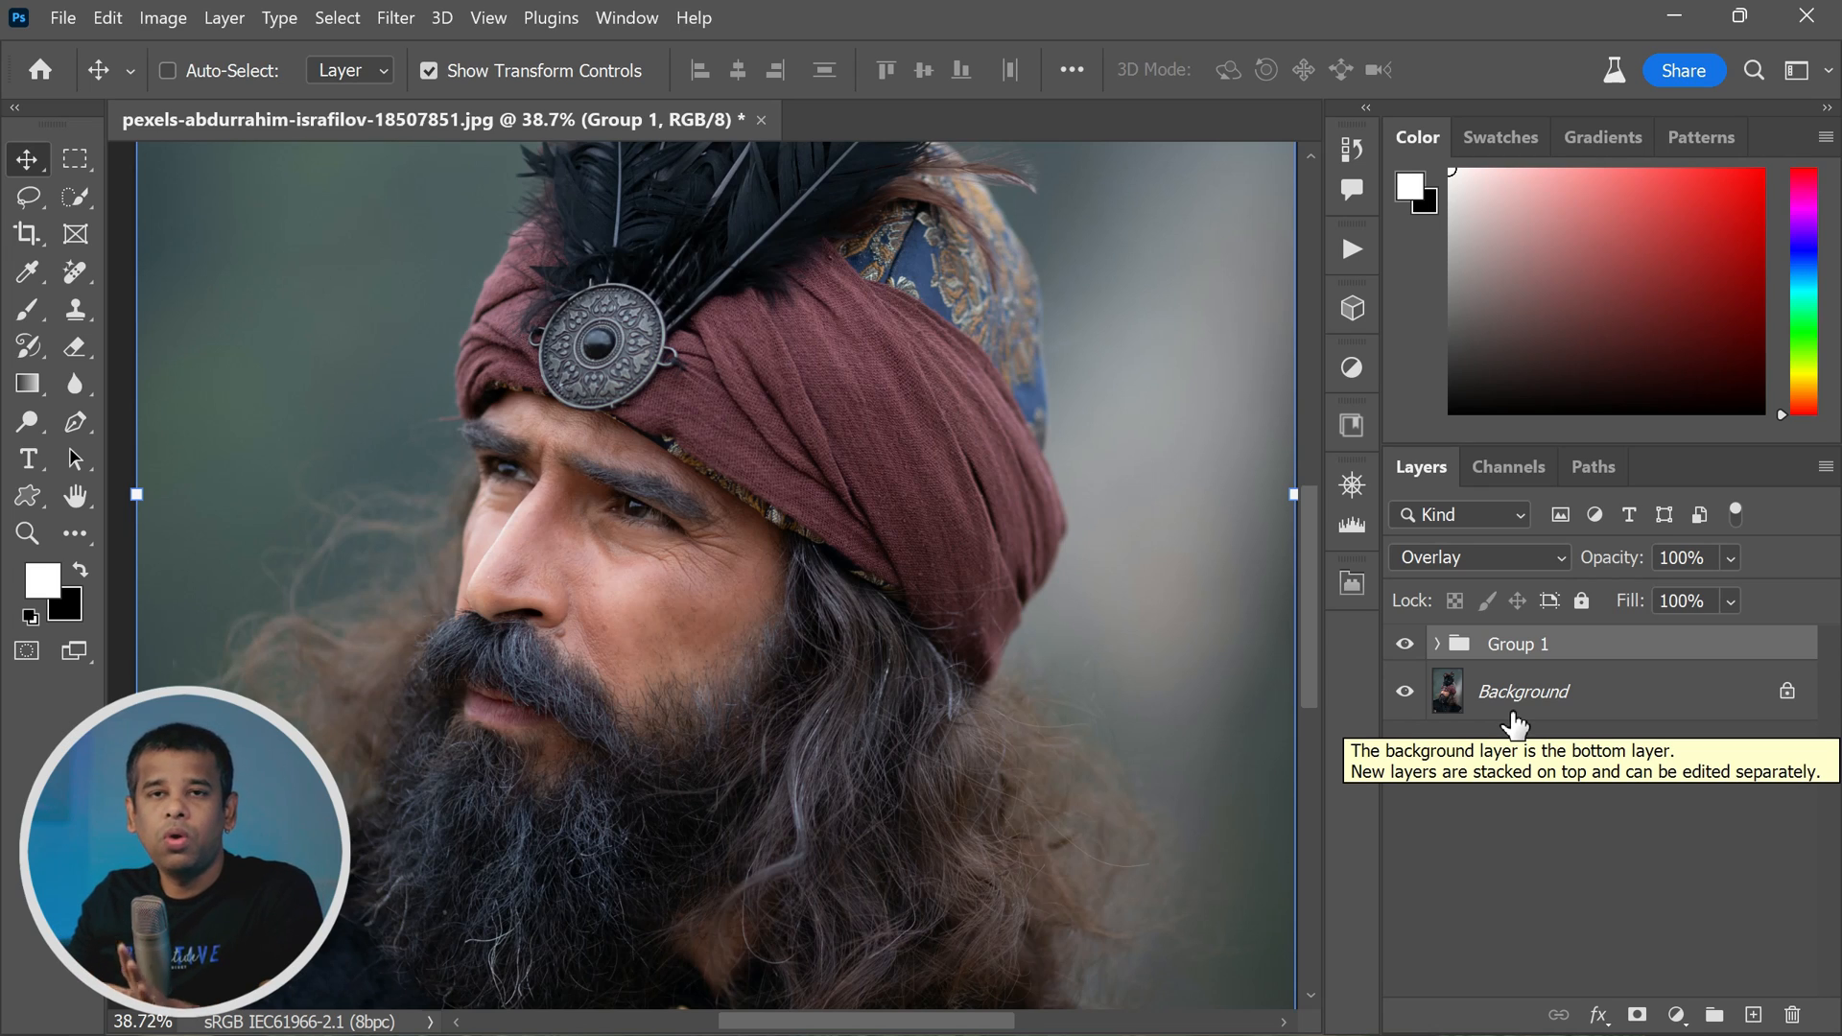
Step: Expand Group 1 and select Layer 1 copy inside it
{"action": "left_click", "coordinate": [1436, 643]}
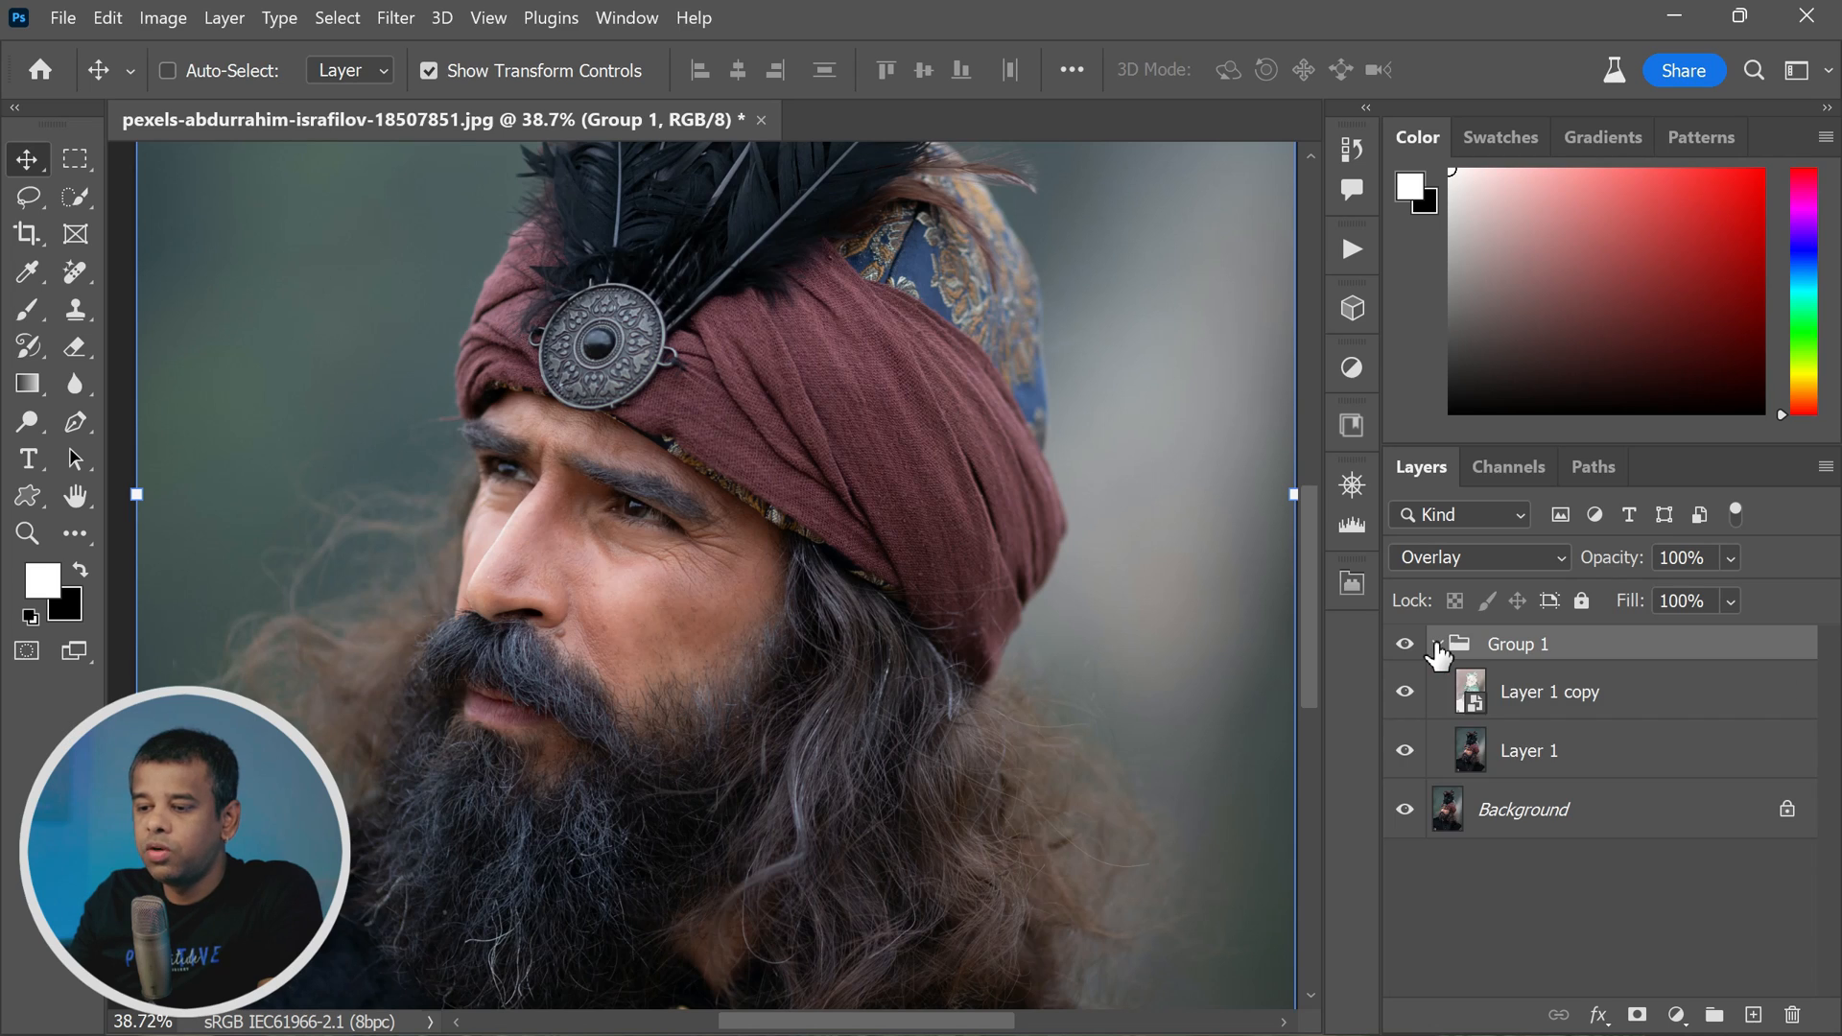
{"action": "left_click", "coordinate": [1570, 705]}
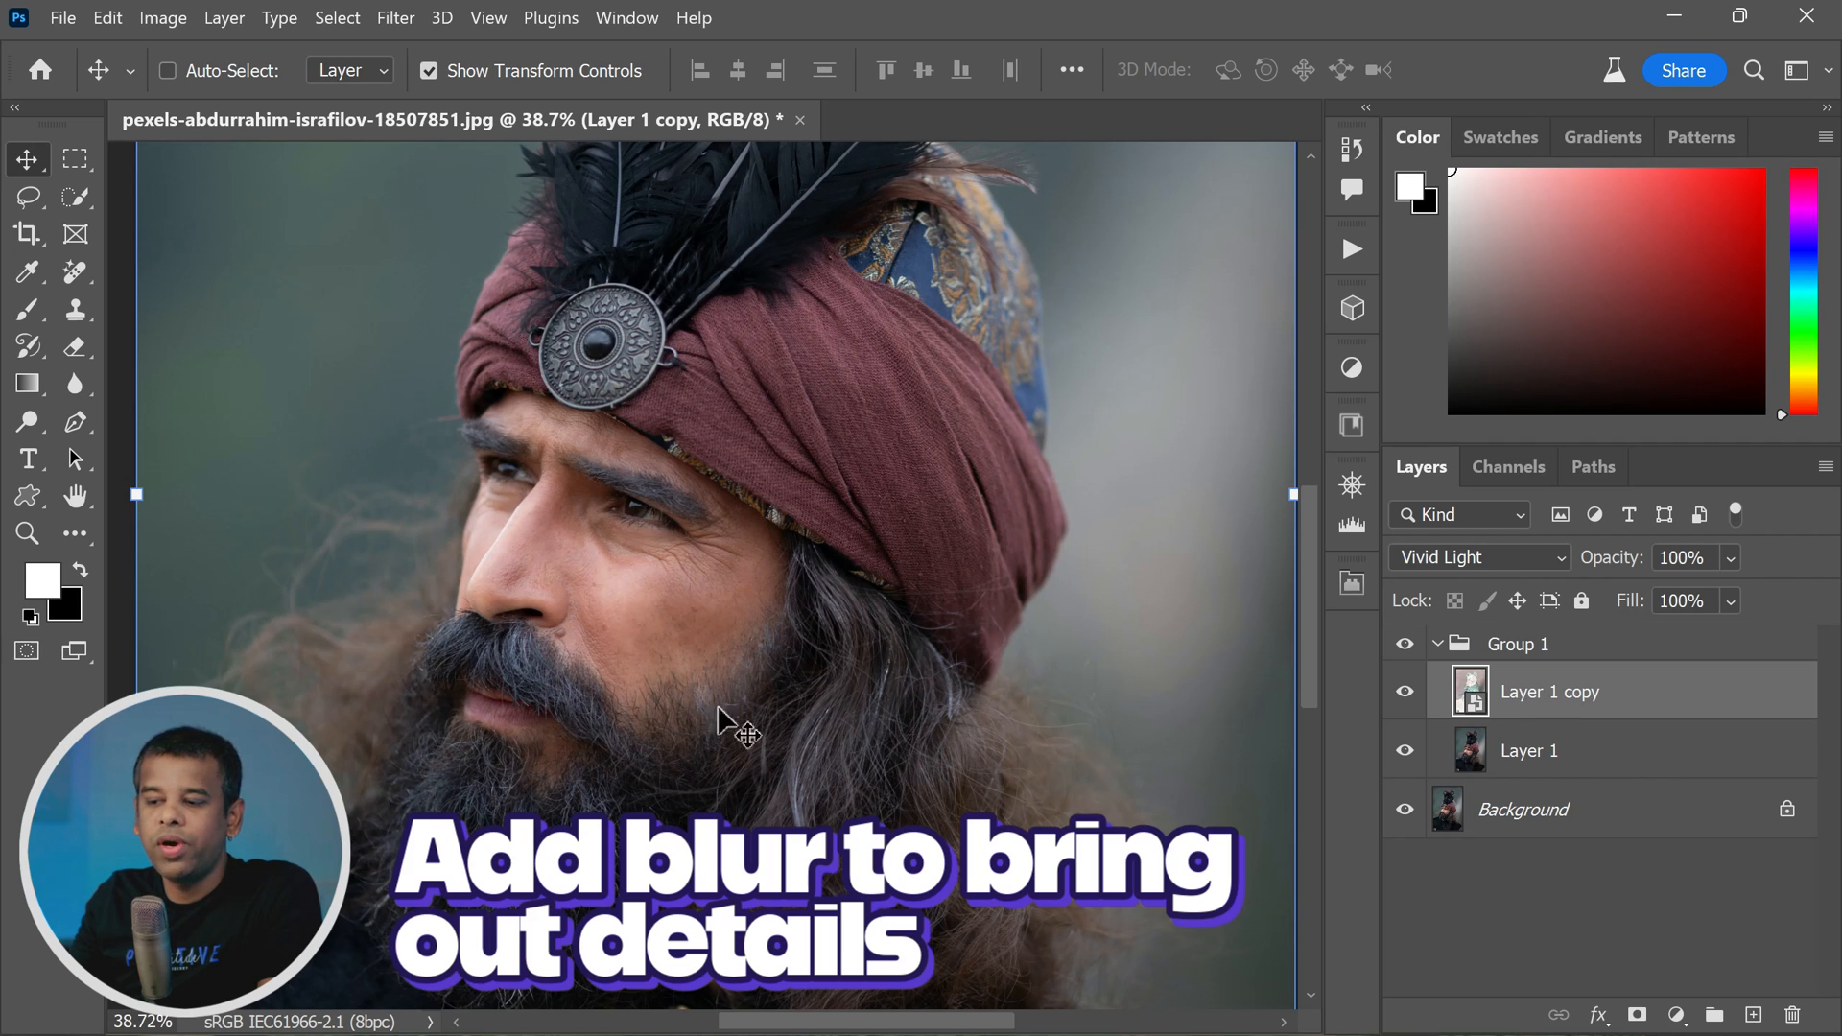
{"action": "scroll", "coordinate": [595, 566], "scroll_direction": "down", "scroll_amount": 4}
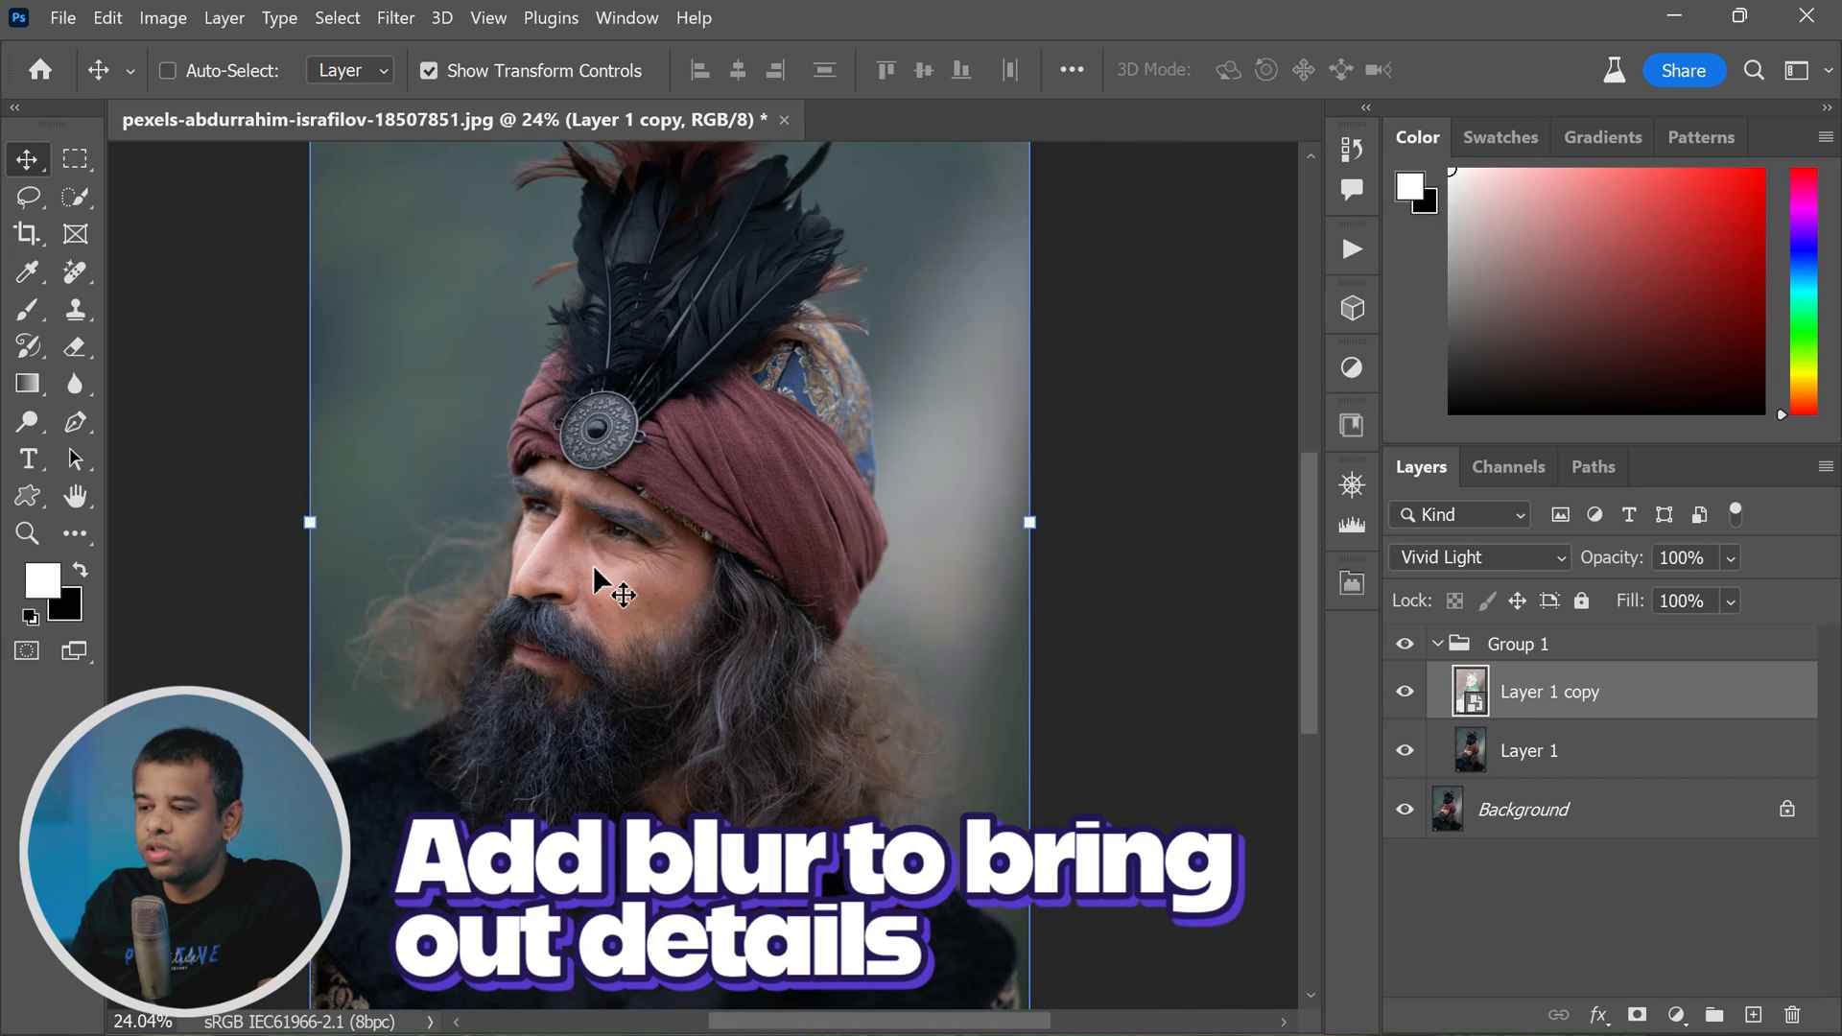
Step: Try a Gaussian Blur with a radius of 153.2 pixels on Layer 1 copy
{"action": "left_click", "coordinate": [396, 19]}
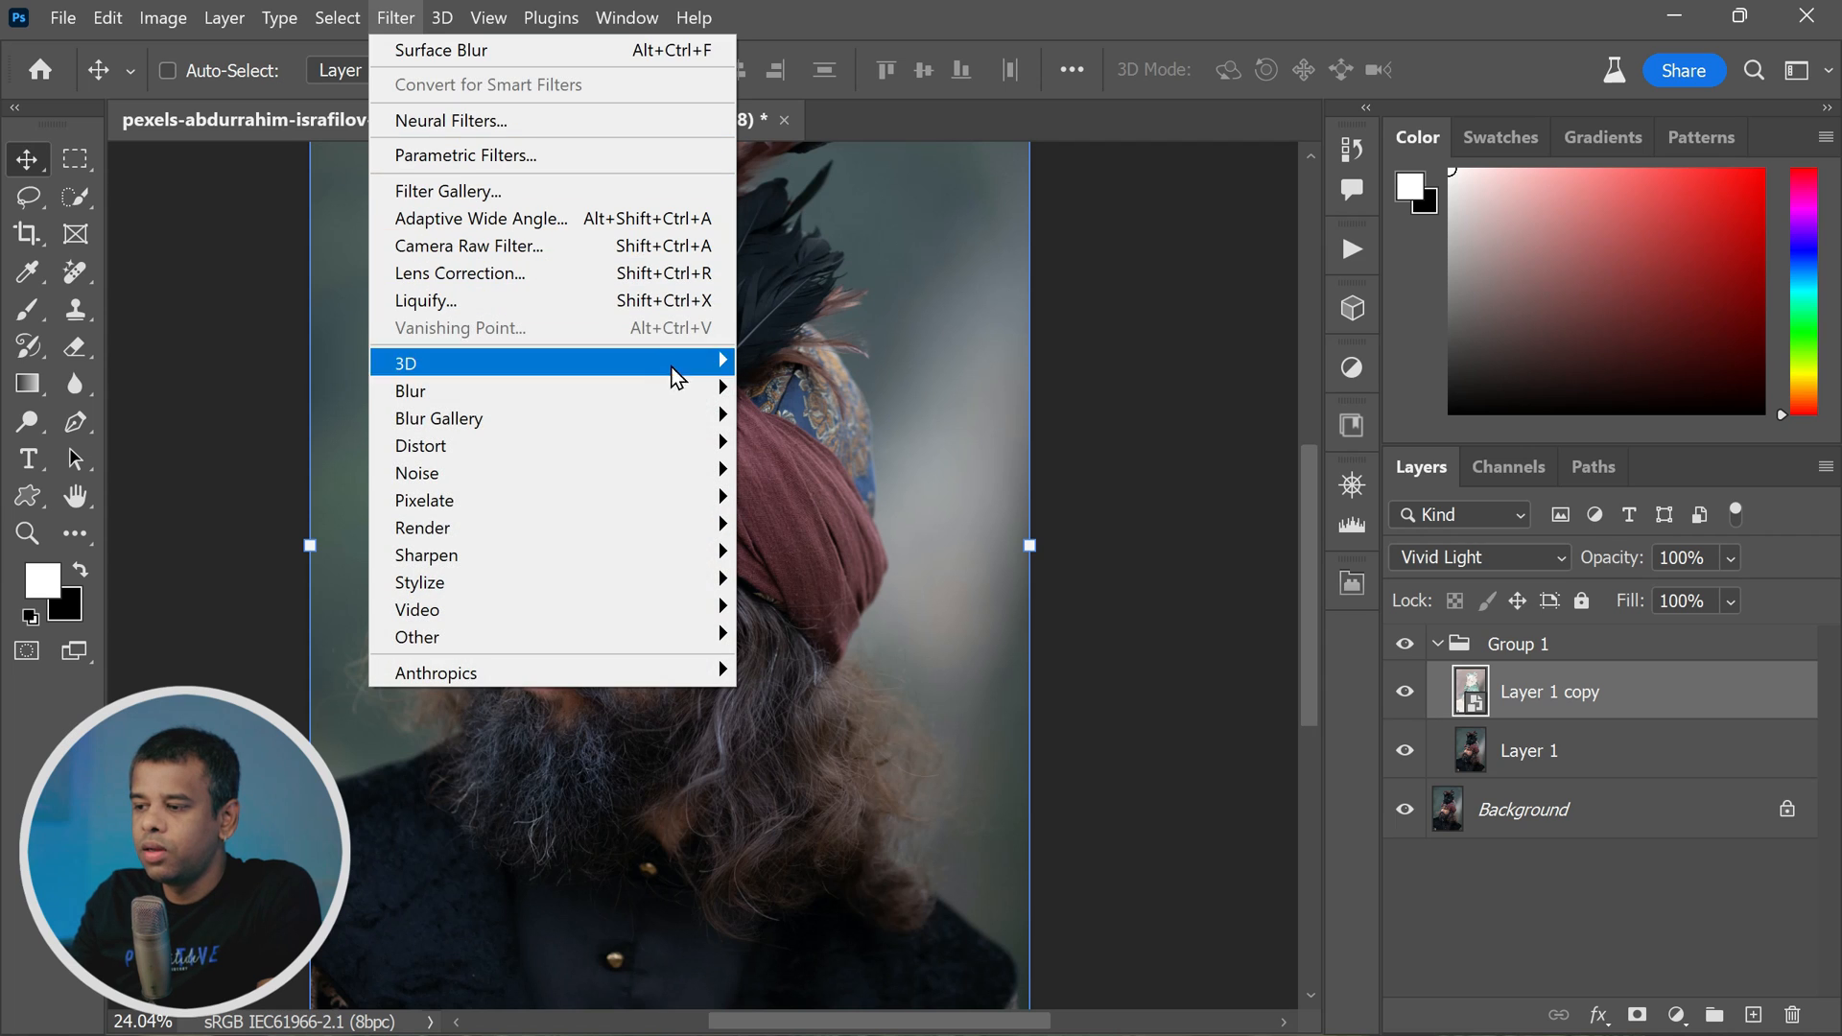
{"action": "mouse_move", "coordinate": [714, 388]}
{"action": "left_click", "coordinate": [873, 499]}
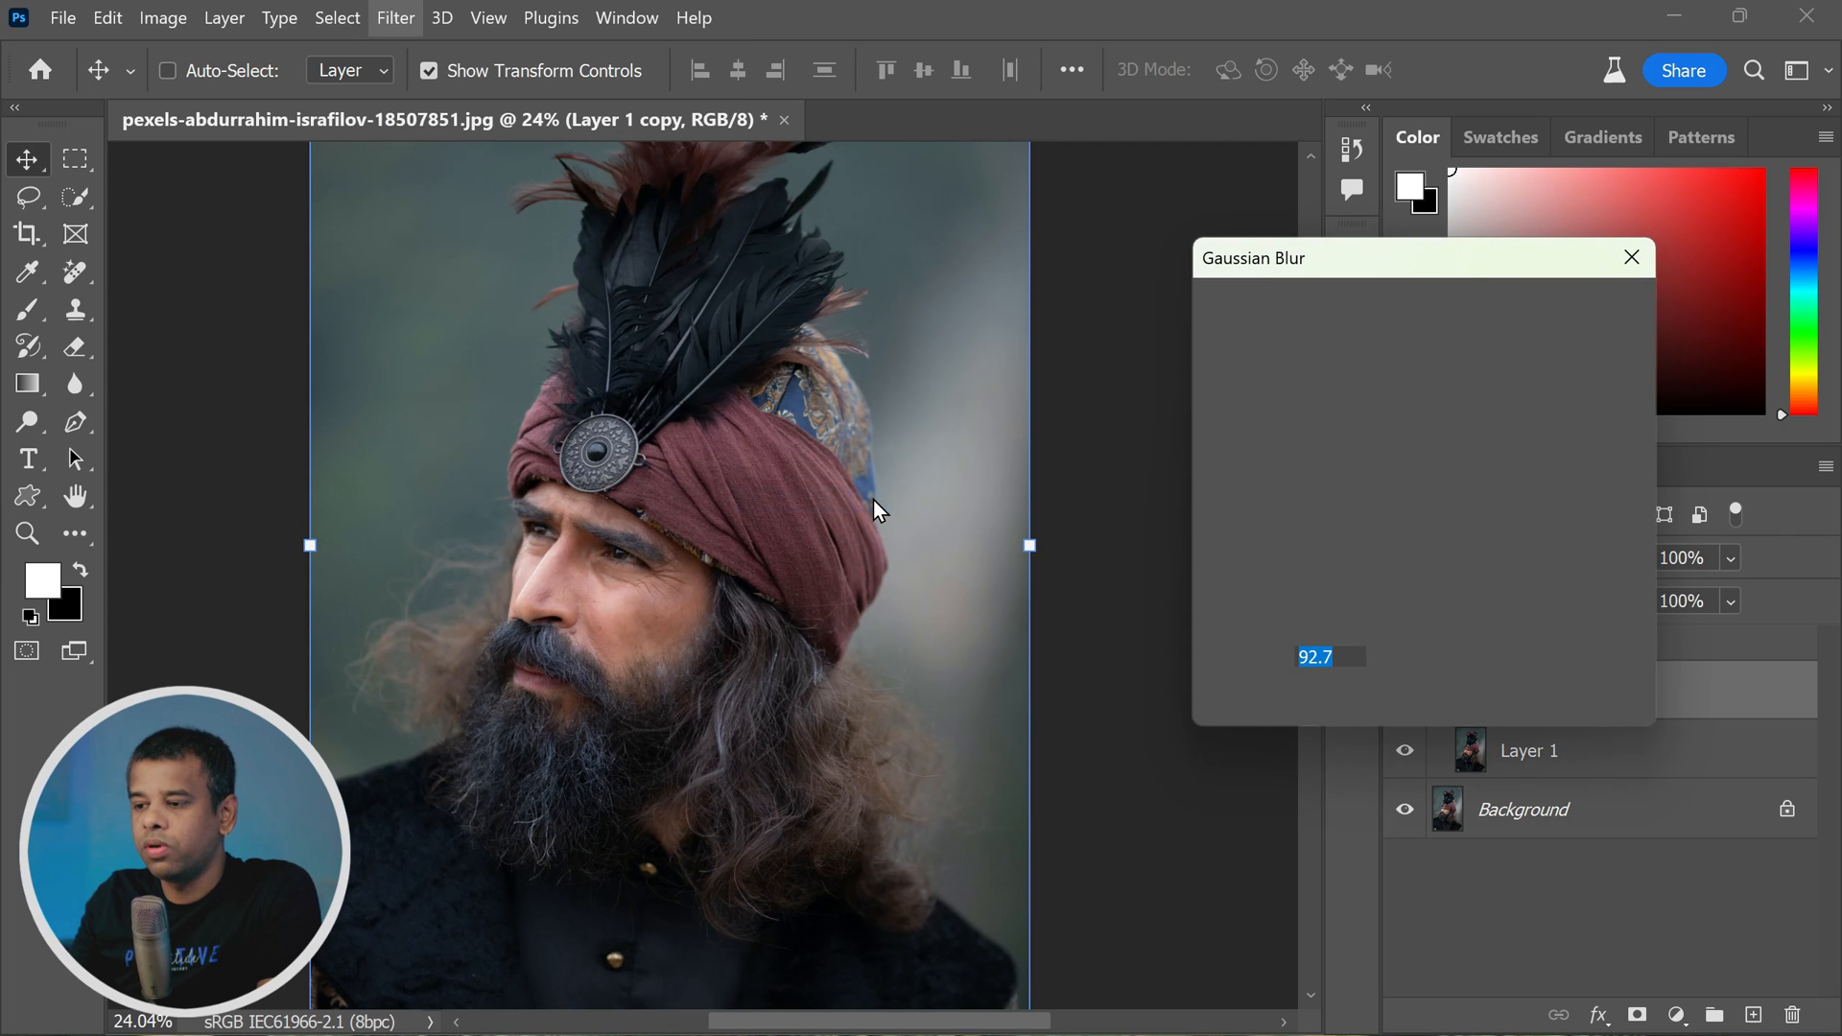
{"action": "left_click_drag", "start_coordinate": [1291, 703], "coordinate": [1422, 704]}
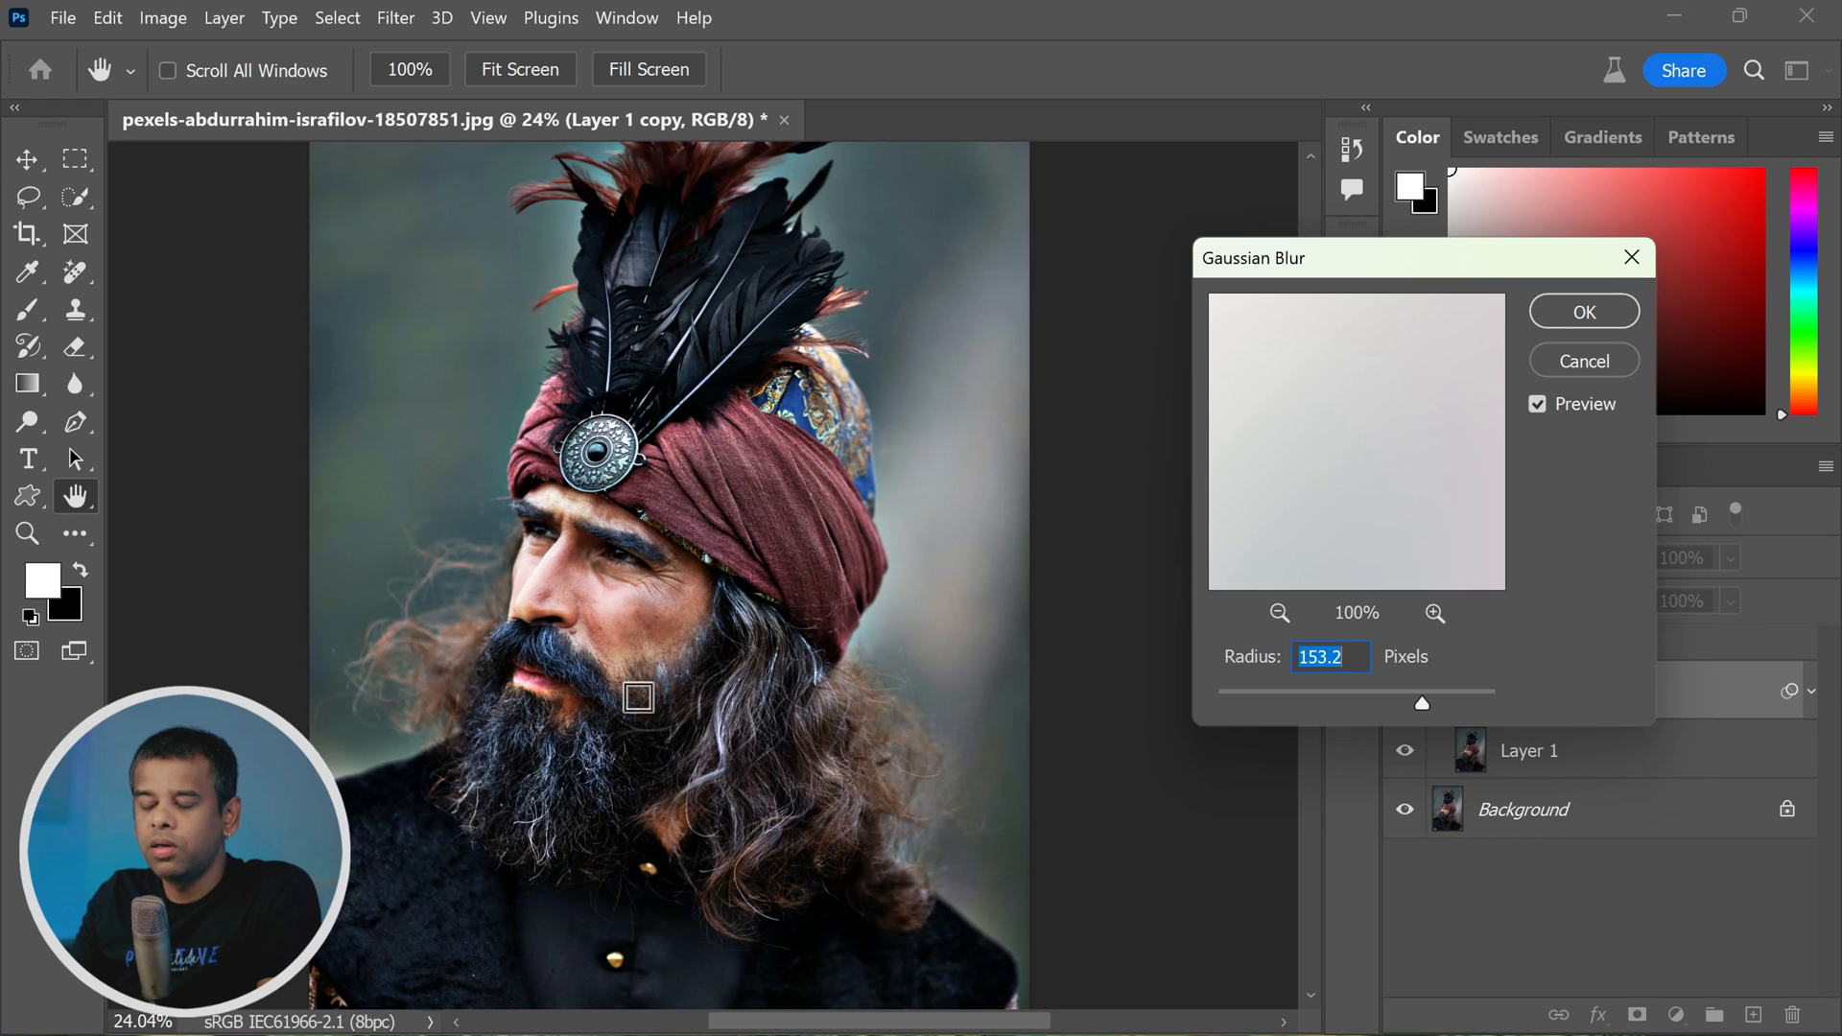
{"action": "left_click", "coordinate": [1571, 364]}
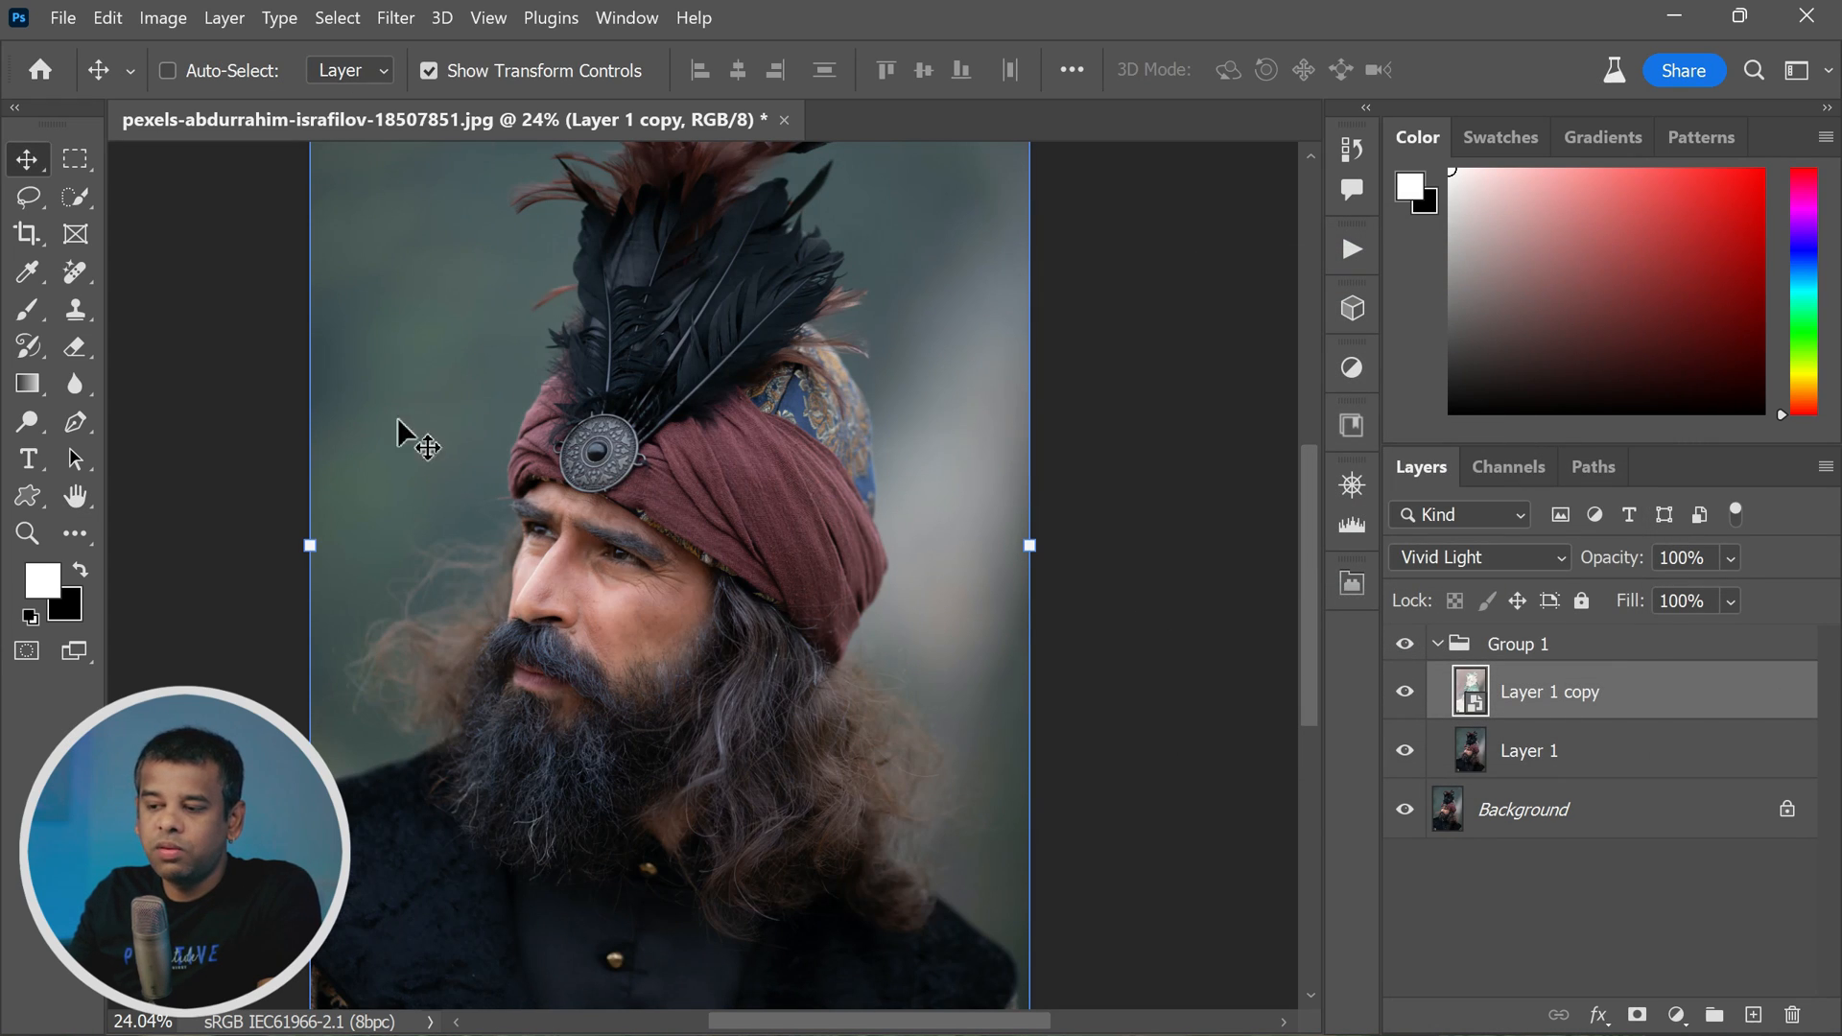
Step: Start a Surface Blur on Layer 1 copy and try a radius of 86 pixels with a threshold of 28 levels
{"action": "left_click", "coordinate": [397, 19]}
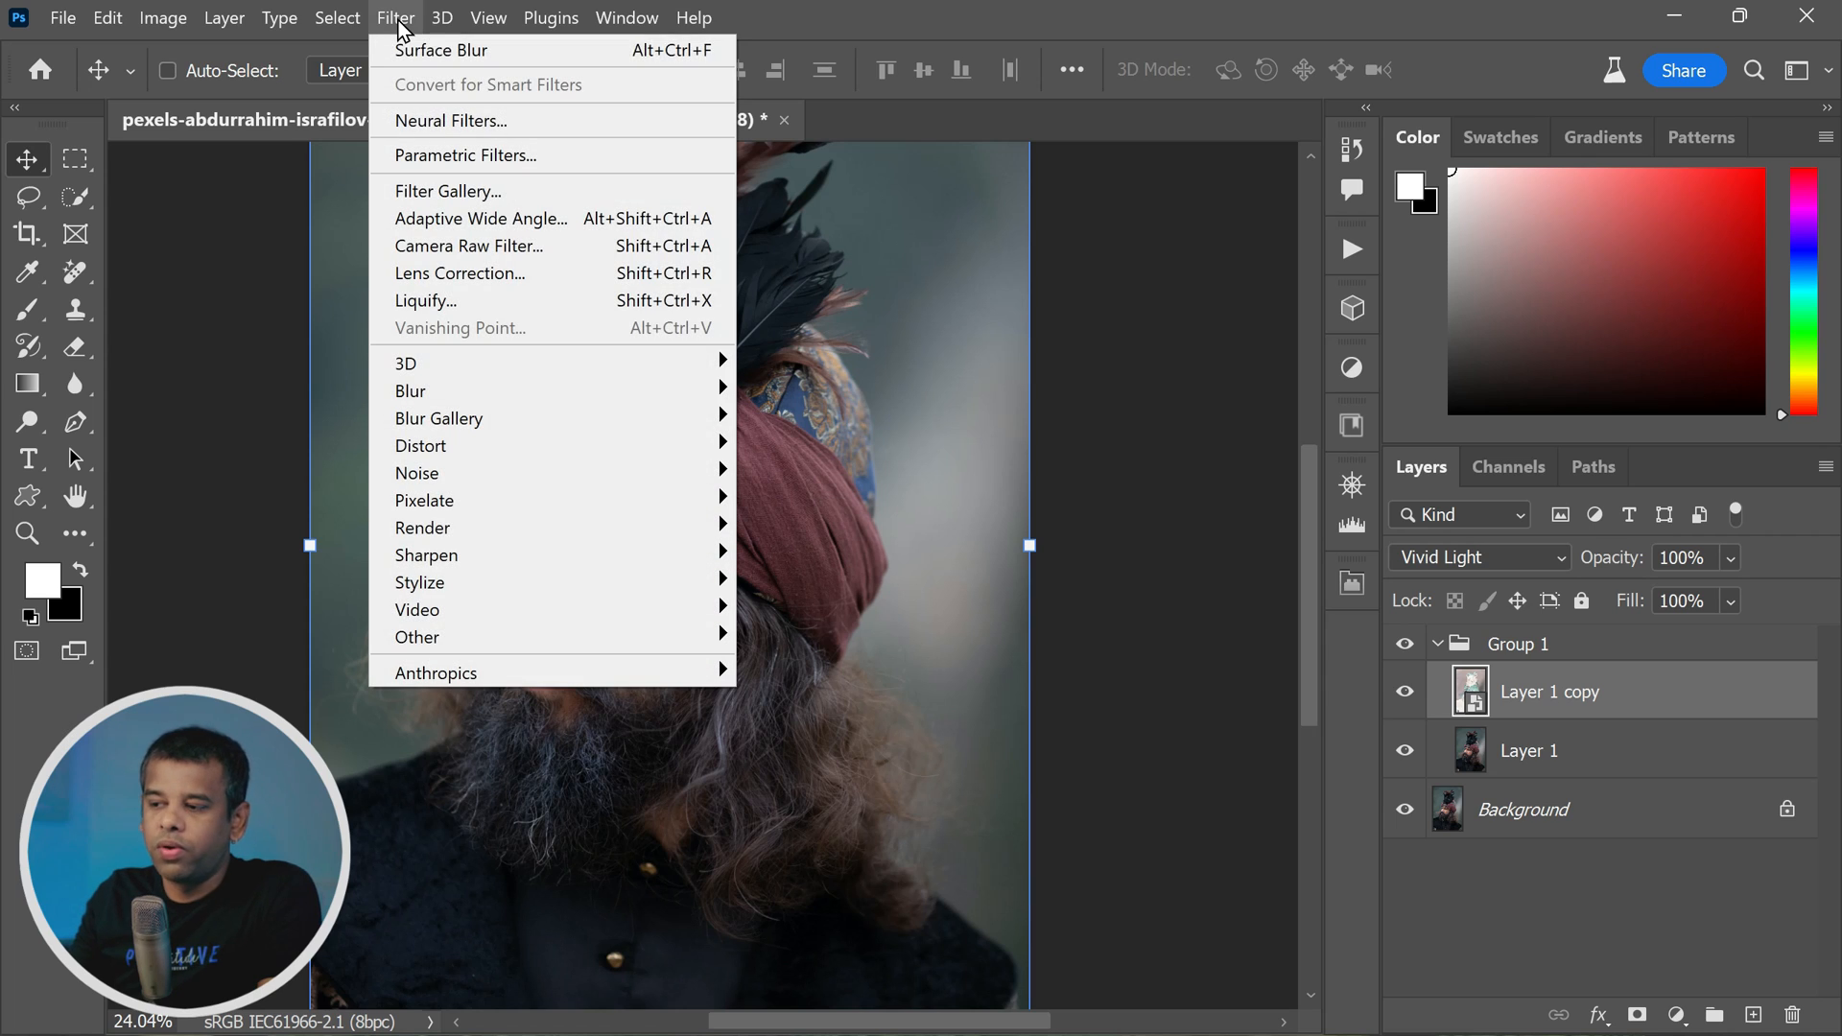
{"action": "mouse_move", "coordinate": [618, 395]}
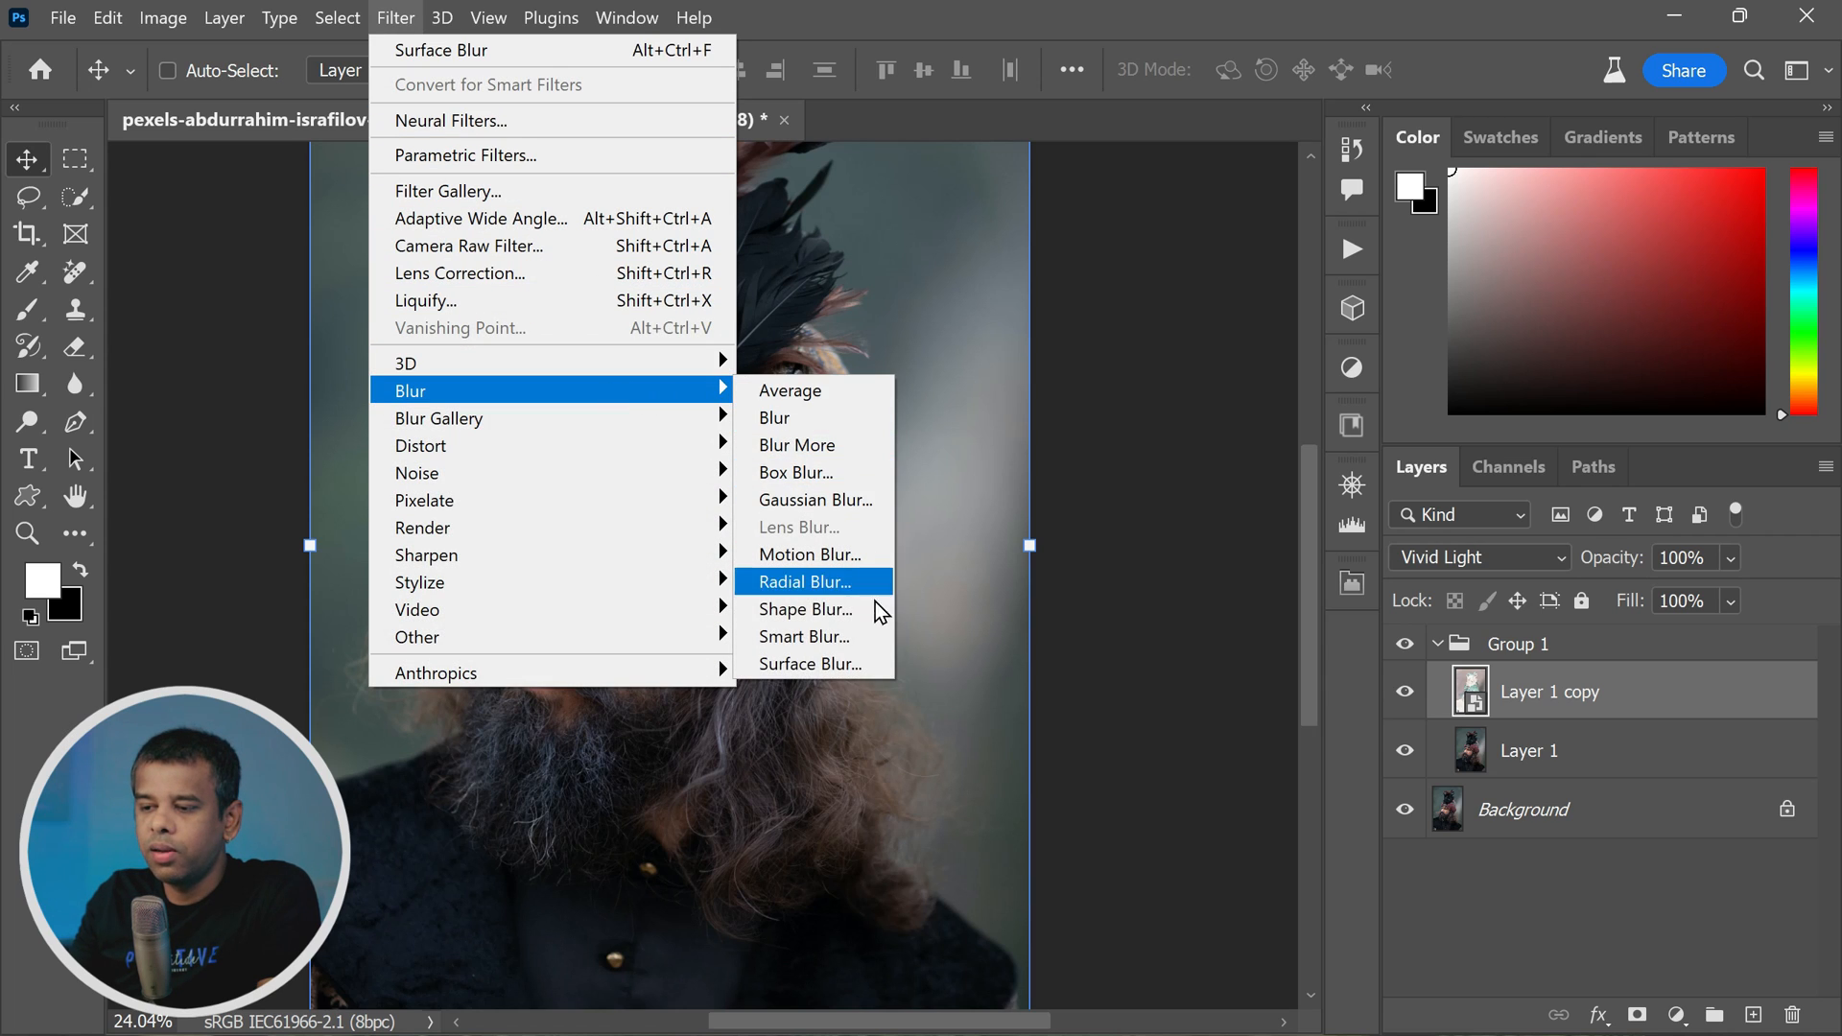
{"action": "left_click", "coordinate": [875, 660]}
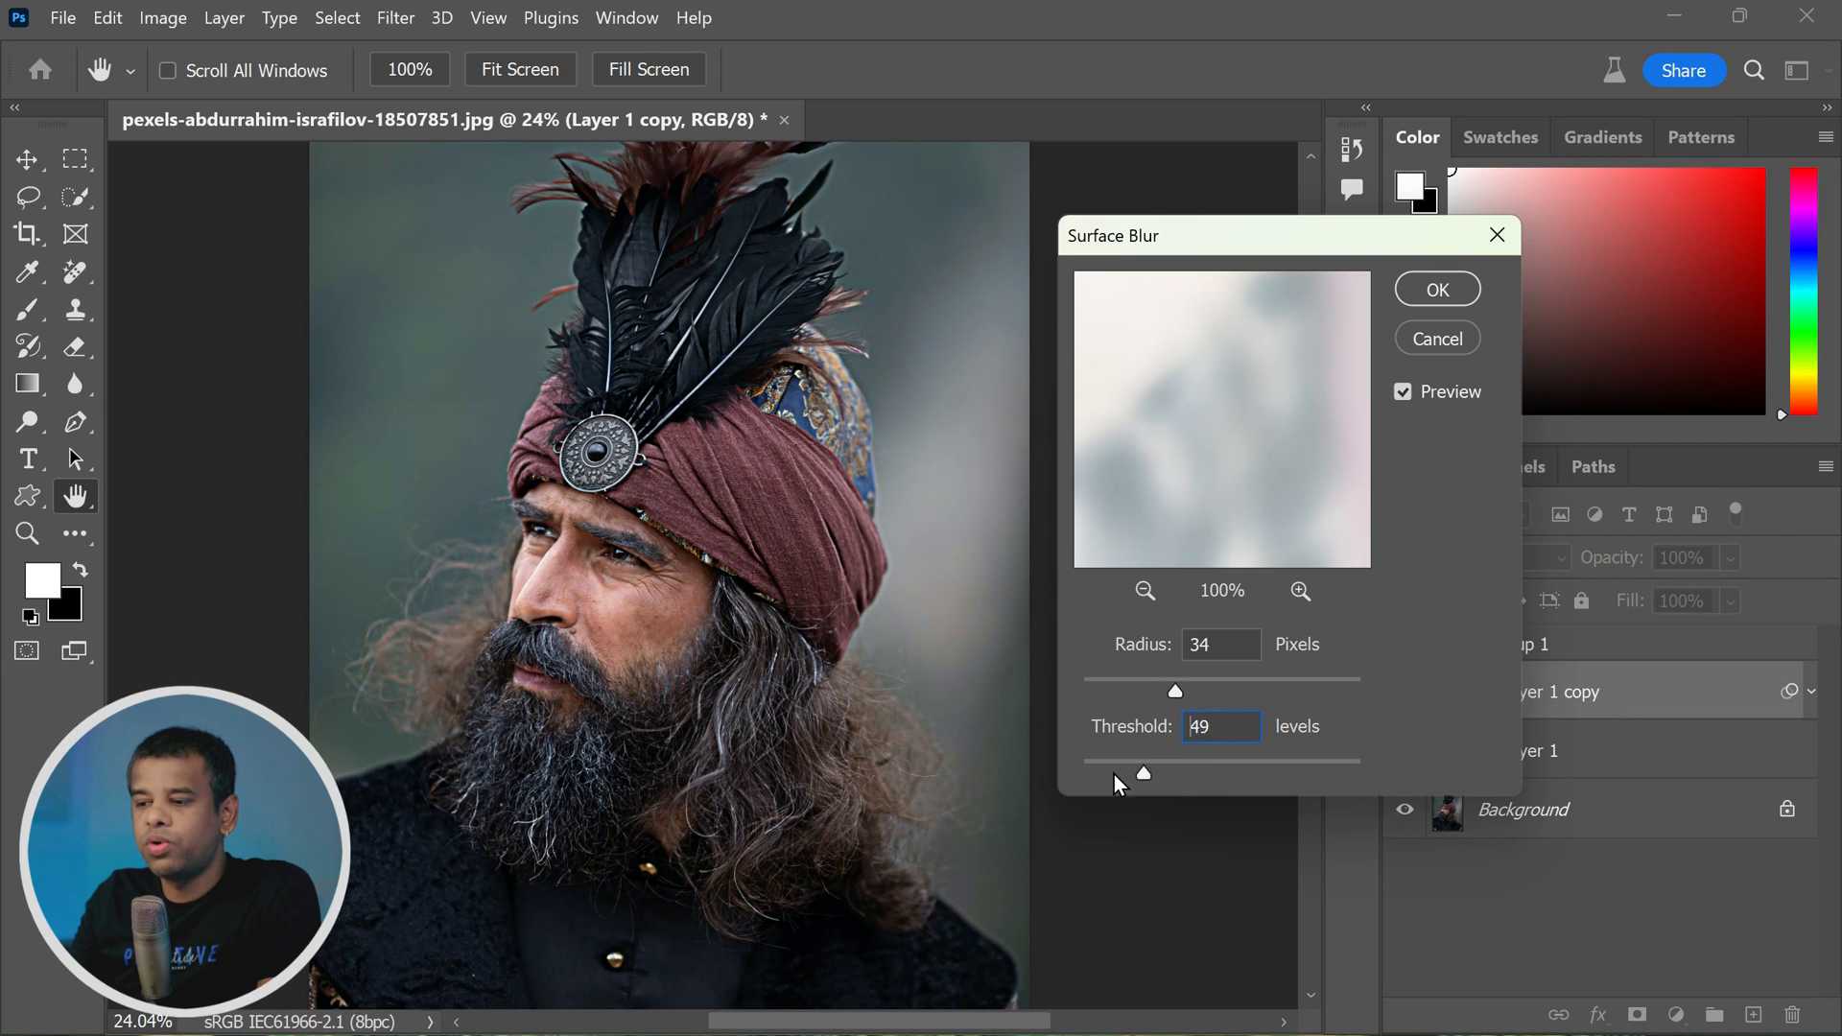
{"action": "left_click_drag", "start_coordinate": [1112, 774], "coordinate": [1083, 773]}
{"action": "mouse_move", "coordinate": [1174, 691]}
{"action": "left_mouse_down"}
{"action": "mouse_move", "coordinate": [1085, 701]}
{"action": "mouse_move", "coordinate": [1140, 693]}
{"action": "left_mouse_up"}
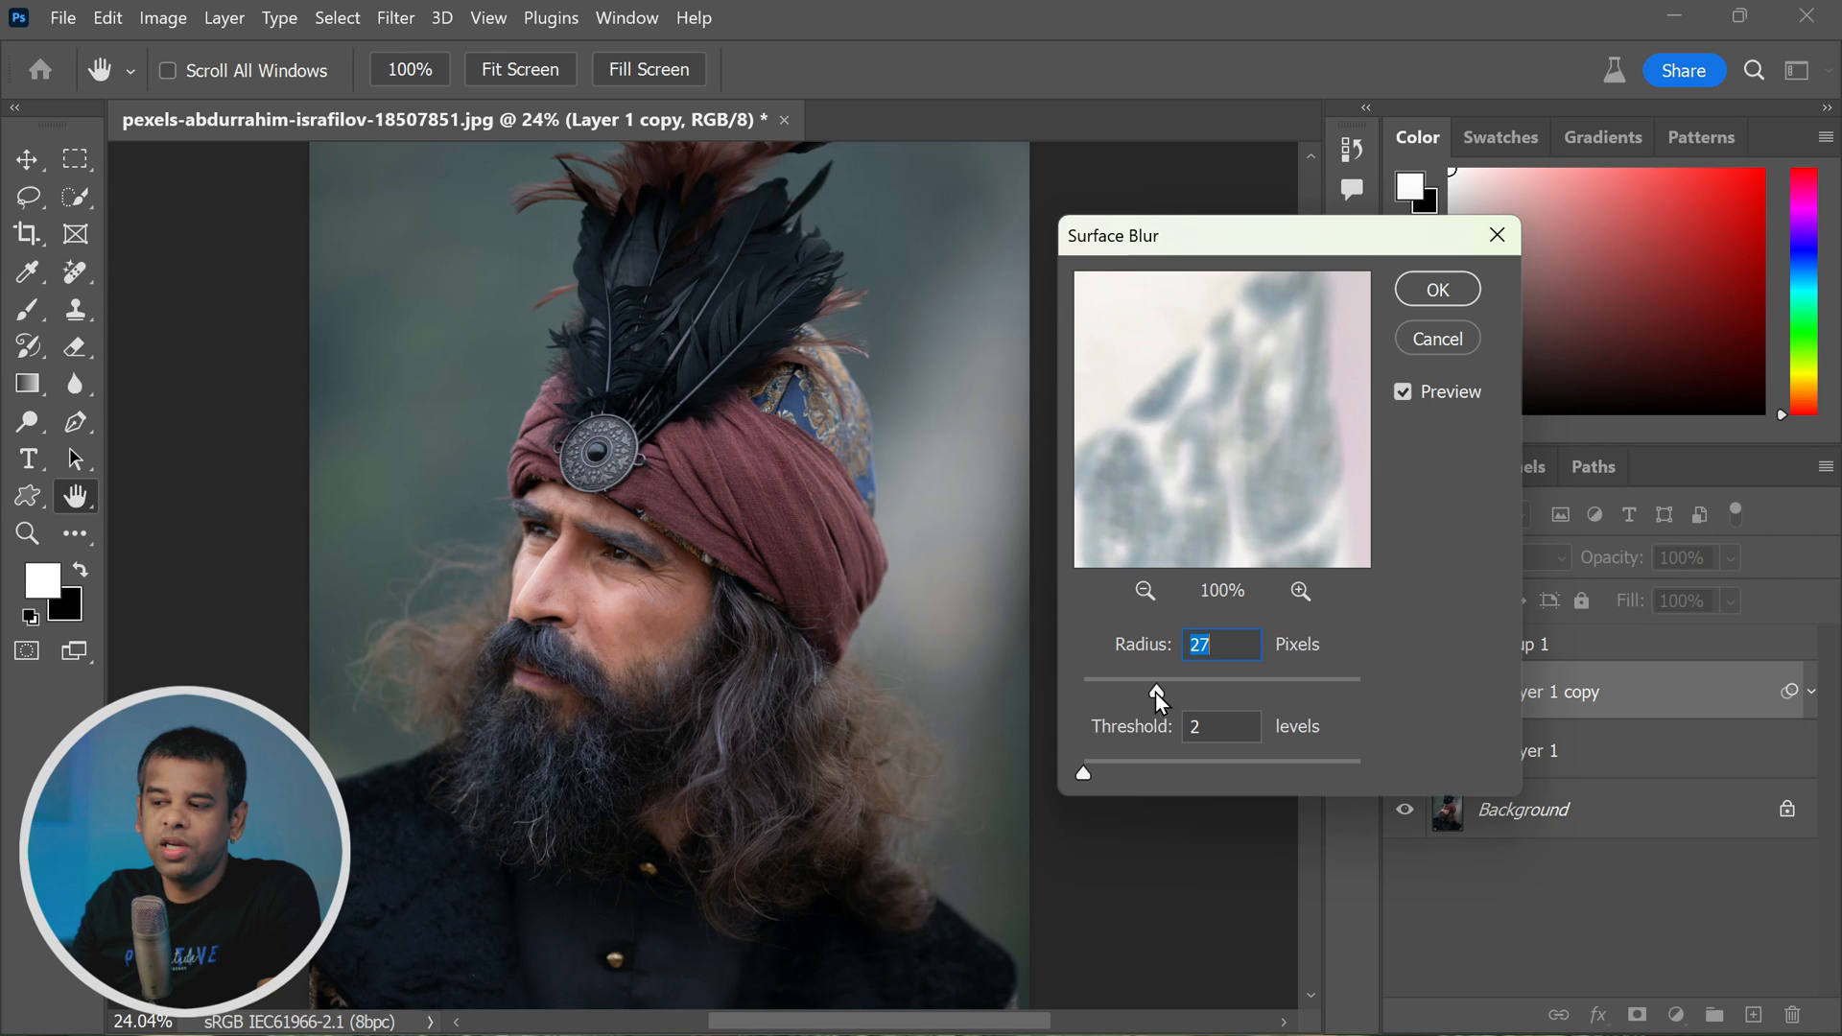
{"action": "left_click_drag", "start_coordinate": [1094, 773], "coordinate": [1096, 773]}
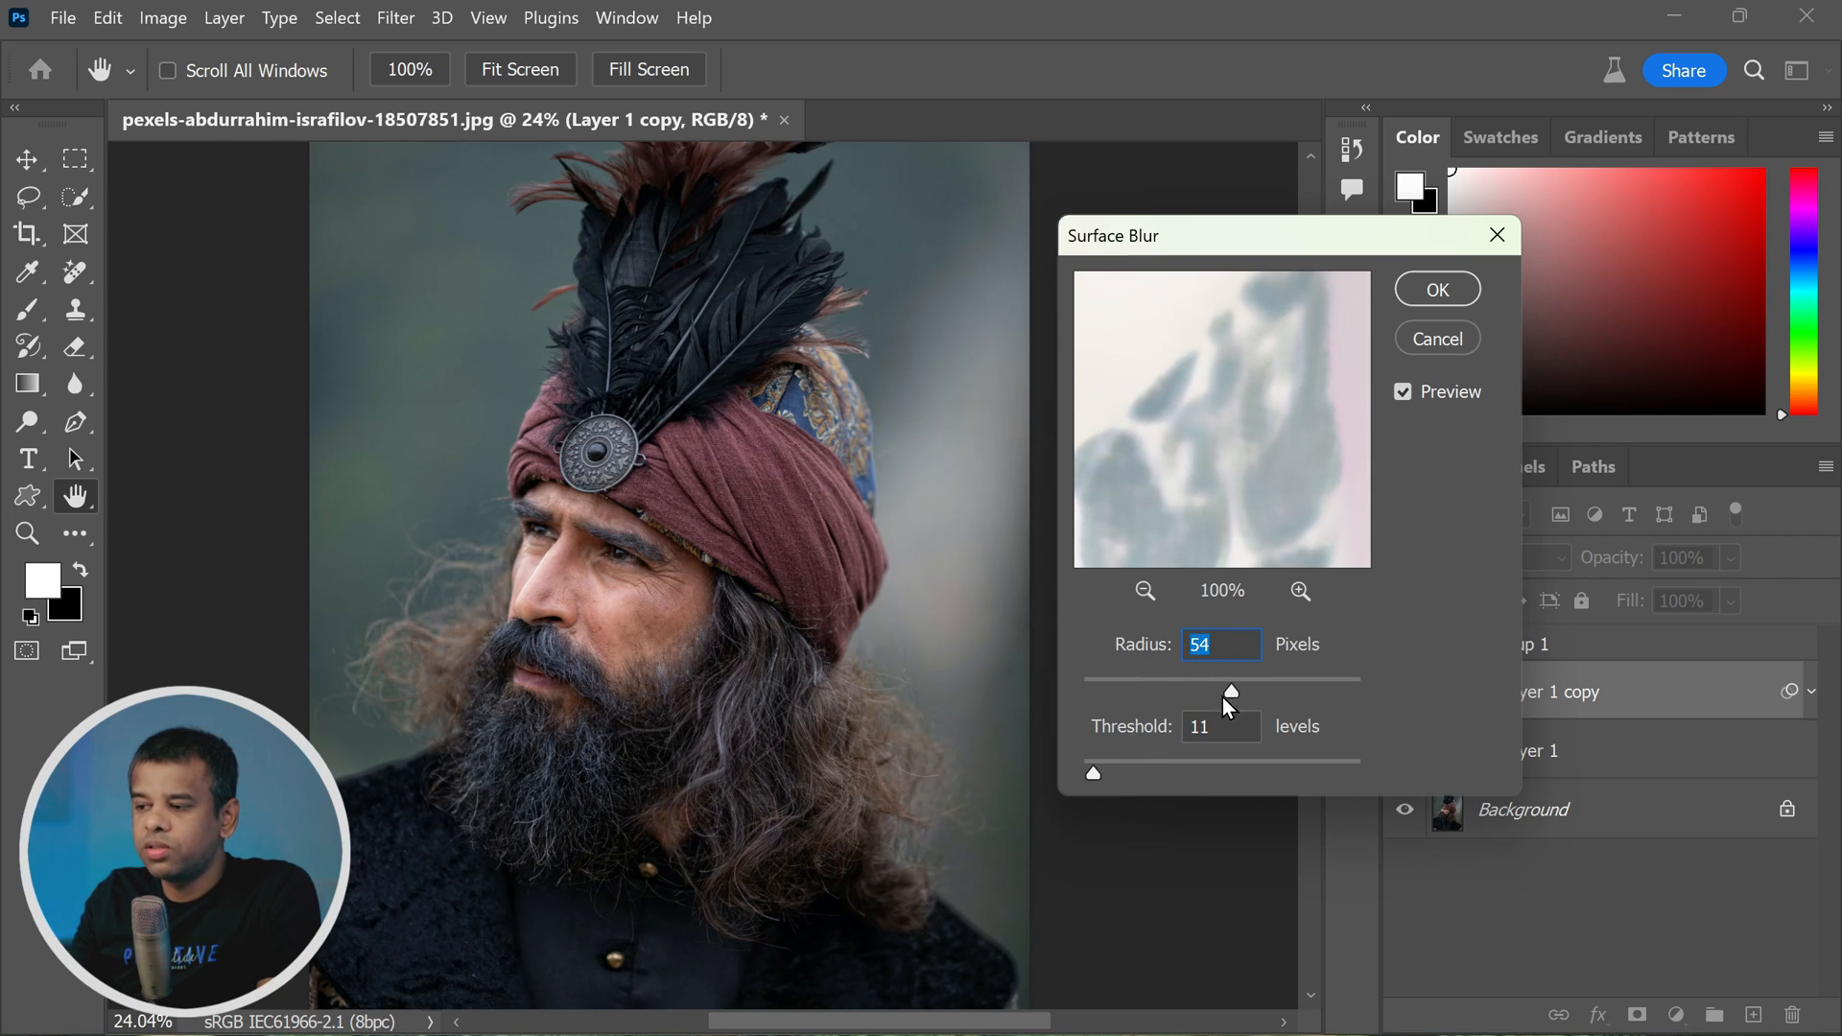
{"action": "left_click", "coordinate": [1112, 773]}
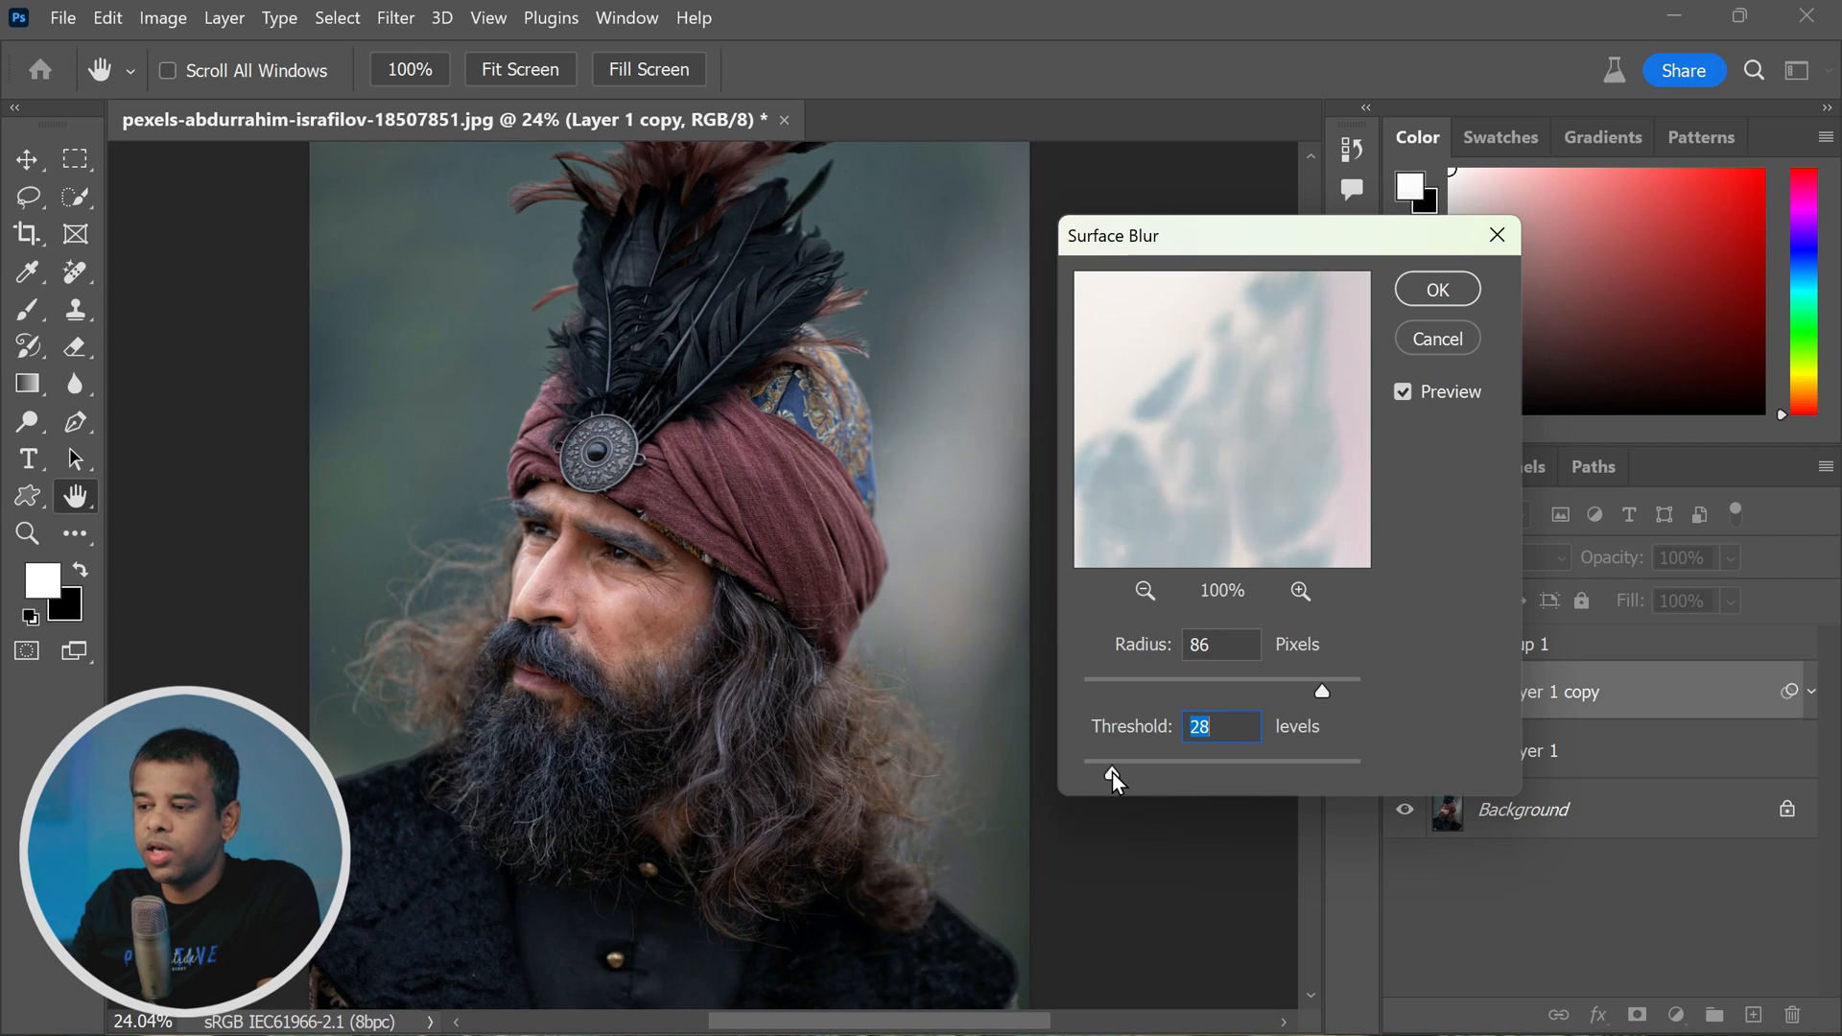
Step: Try Surface Blur radii of 16 and 17 pixels with thresholds ranging from 33 to 221 levels
{"action": "left_click", "coordinate": [1127, 689]}
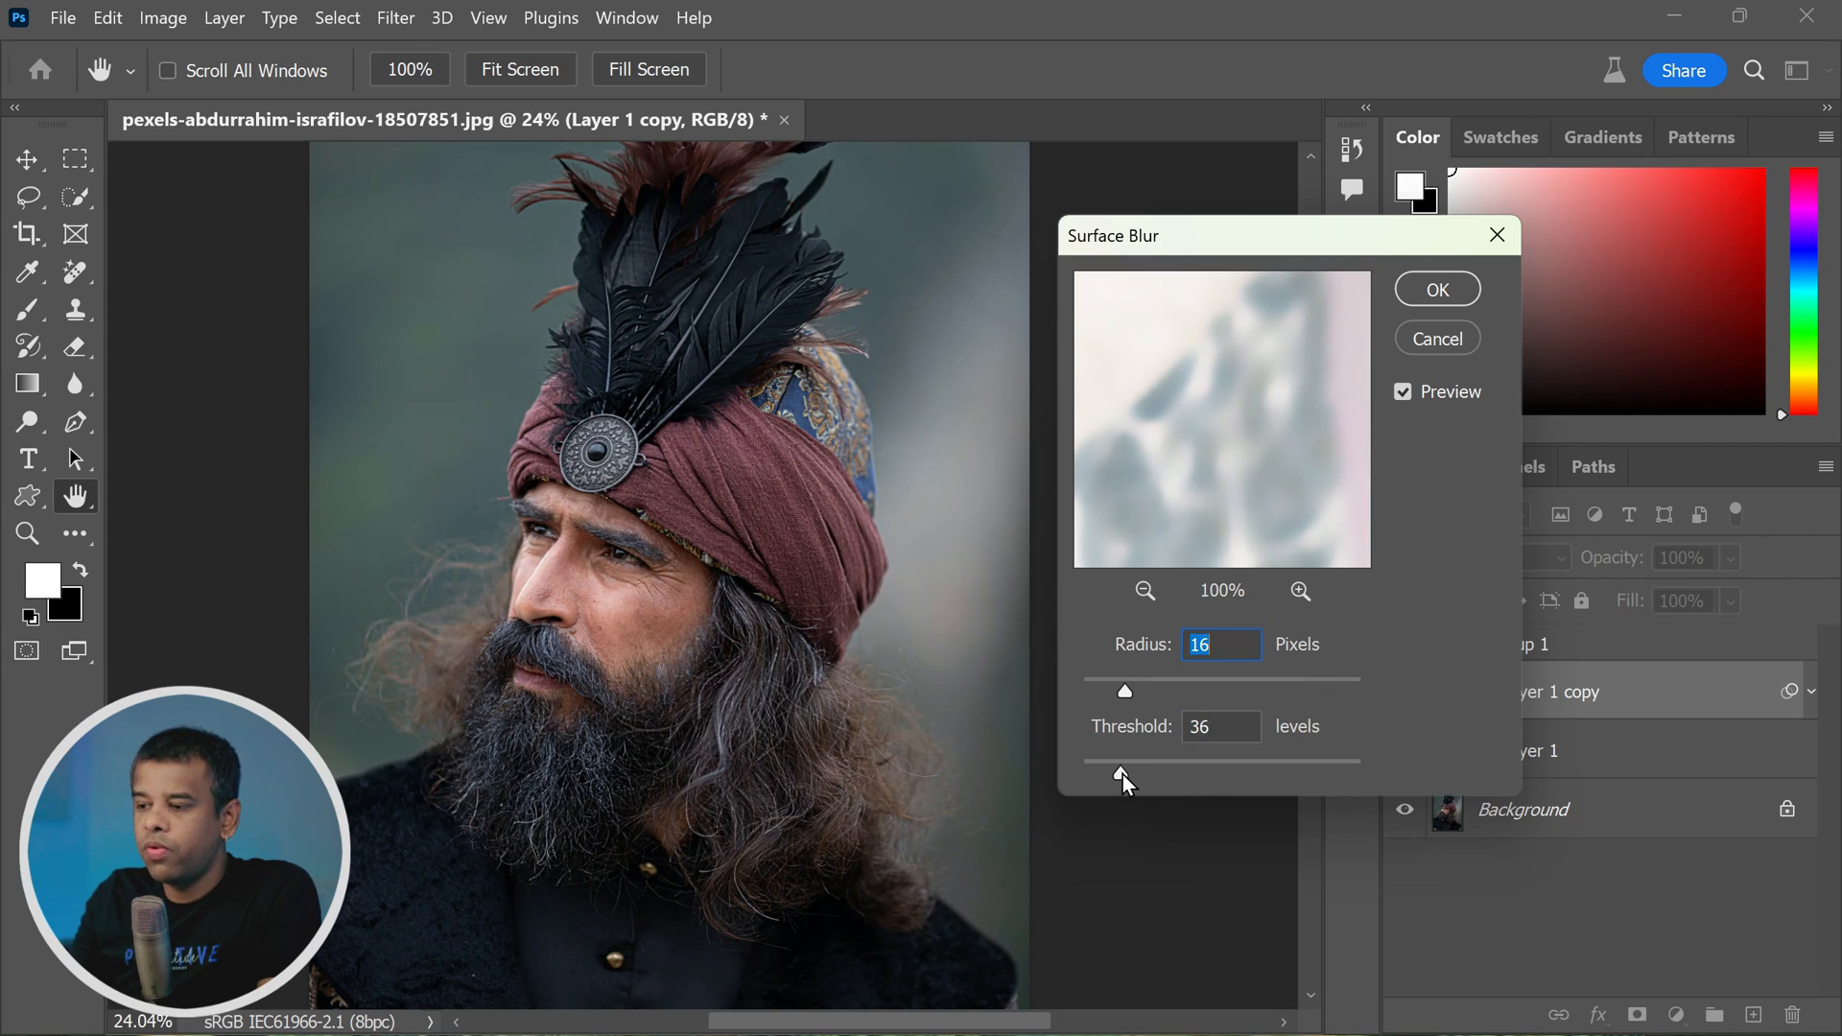
{"action": "mouse_move", "coordinate": [1122, 774]}
{"action": "left_mouse_down"}
{"action": "mouse_move", "coordinate": [1148, 763]}
{"action": "mouse_move", "coordinate": [1119, 772]}
{"action": "left_mouse_up"}
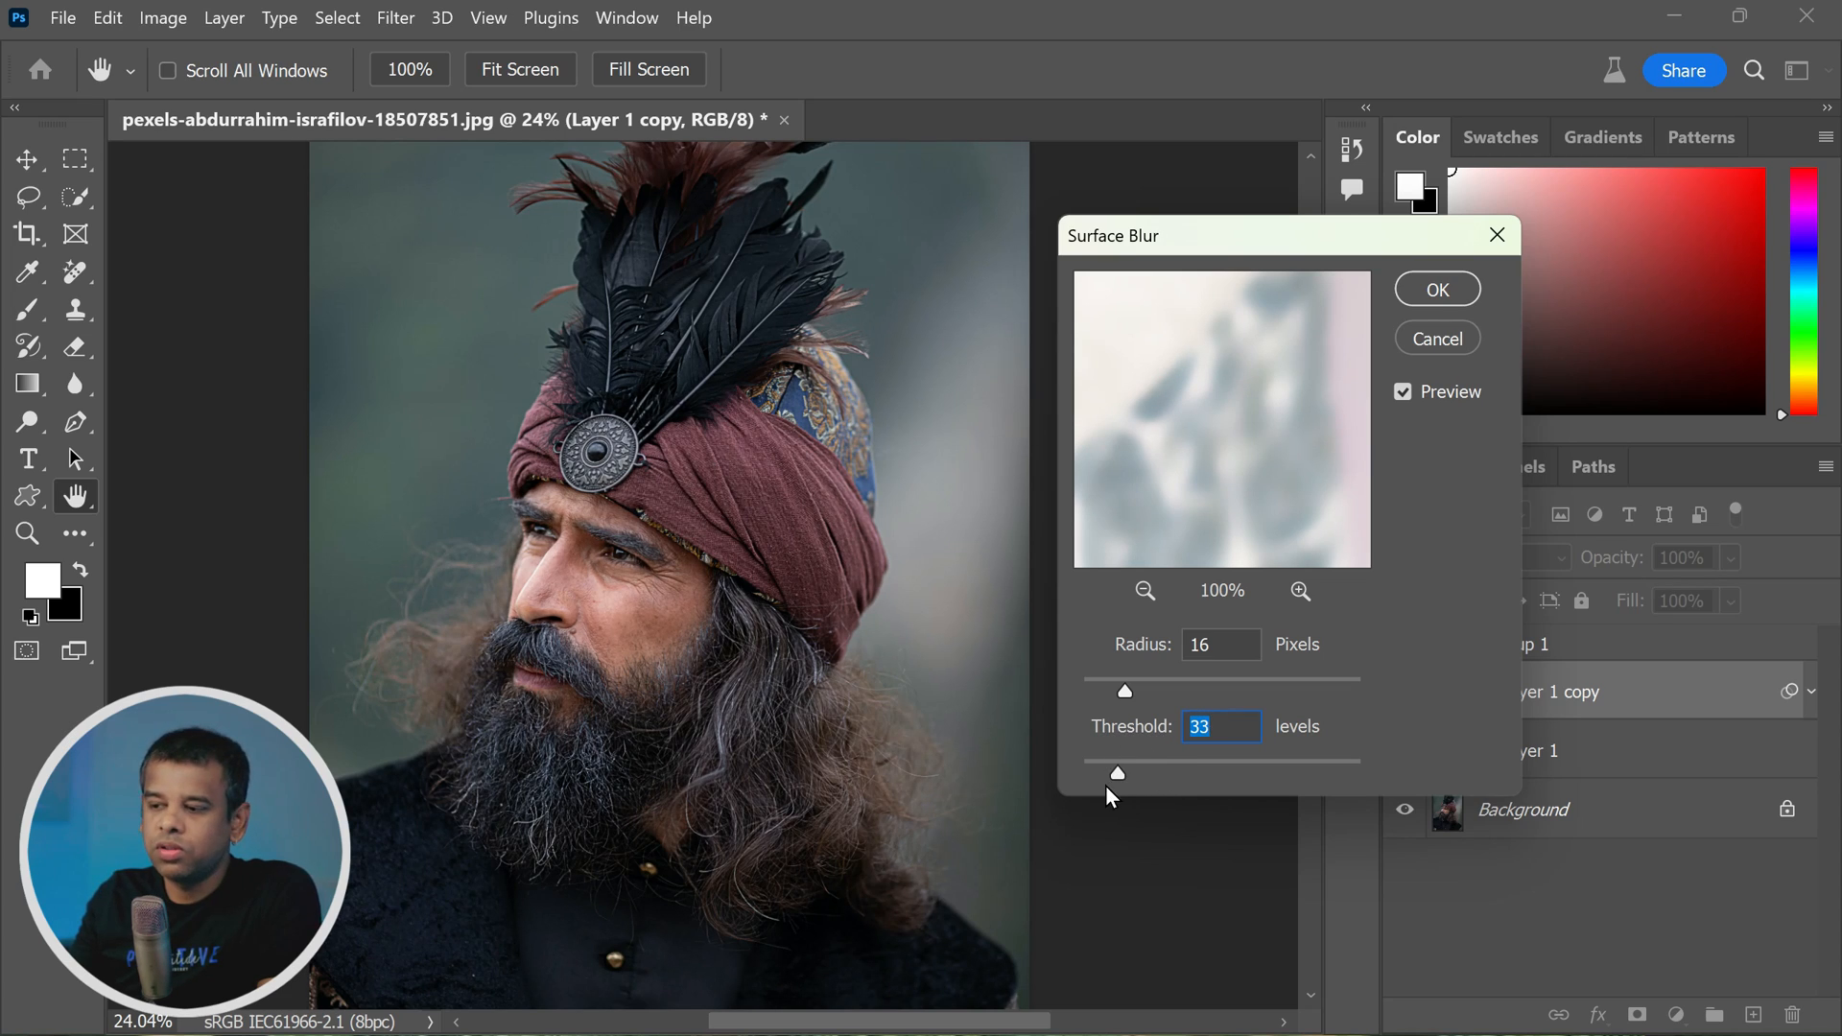
{"action": "left_click_drag", "start_coordinate": [1117, 773], "coordinate": [1256, 773]}
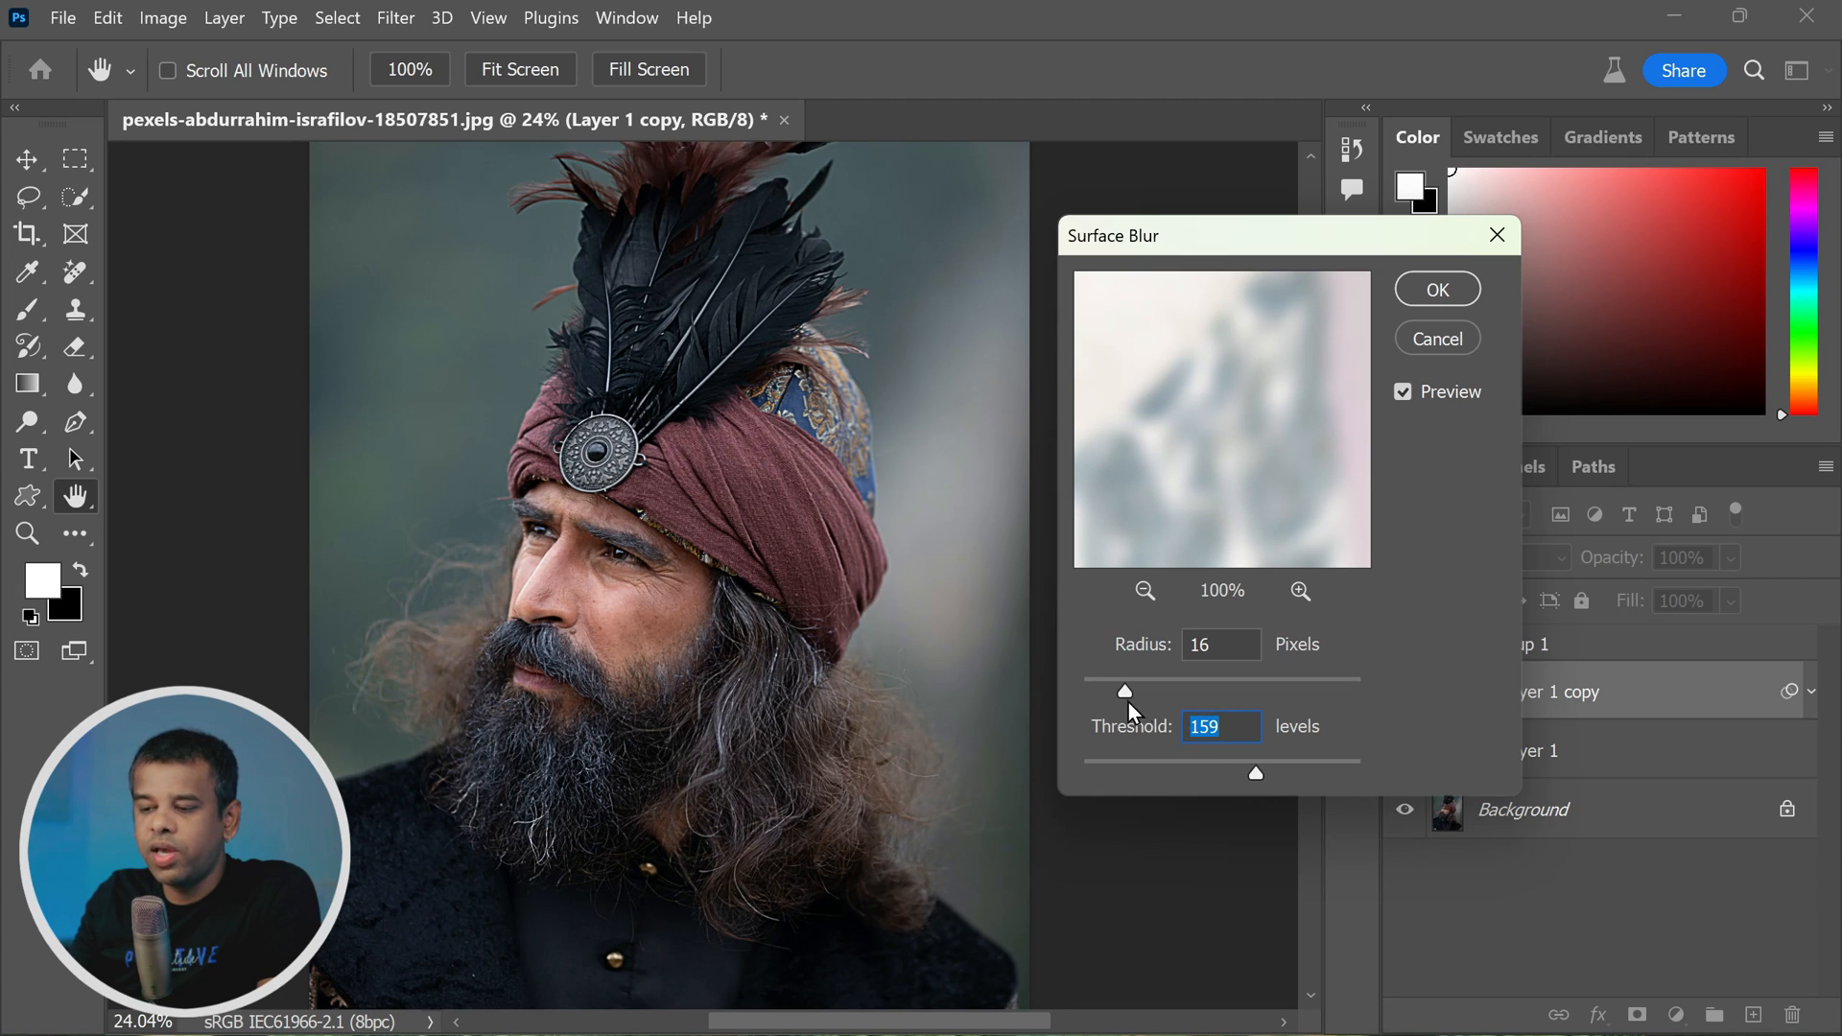
{"action": "mouse_move", "coordinate": [1128, 702]}
{"action": "left_mouse_down"}
{"action": "mouse_move", "coordinate": [1102, 688]}
{"action": "mouse_move", "coordinate": [1129, 693]}
{"action": "left_mouse_up"}
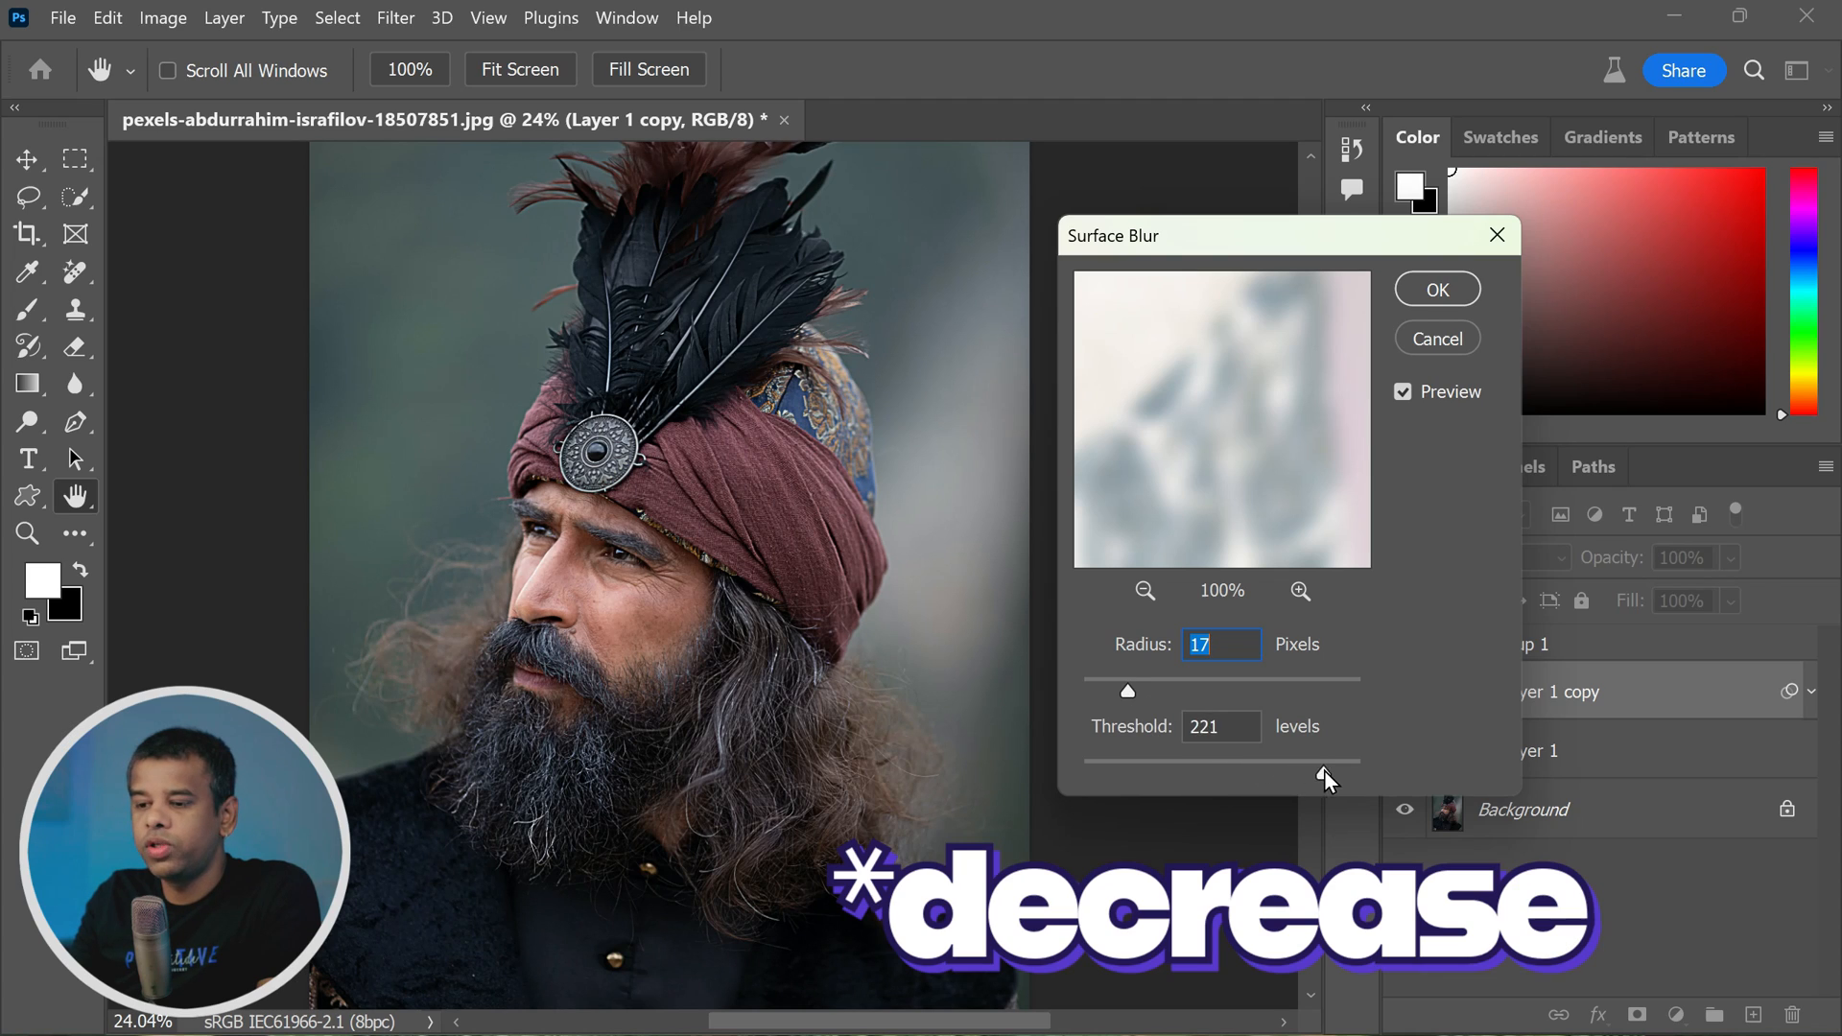
Step: Try Surface Blur at radius 45 with threshold 195, then at radii 32 and 11 with threshold 81
{"action": "mouse_move", "coordinate": [1268, 759]}
{"action": "left_mouse_down"}
{"action": "mouse_move", "coordinate": [1327, 777]}
{"action": "mouse_move", "coordinate": [1290, 783]}
{"action": "left_mouse_up"}
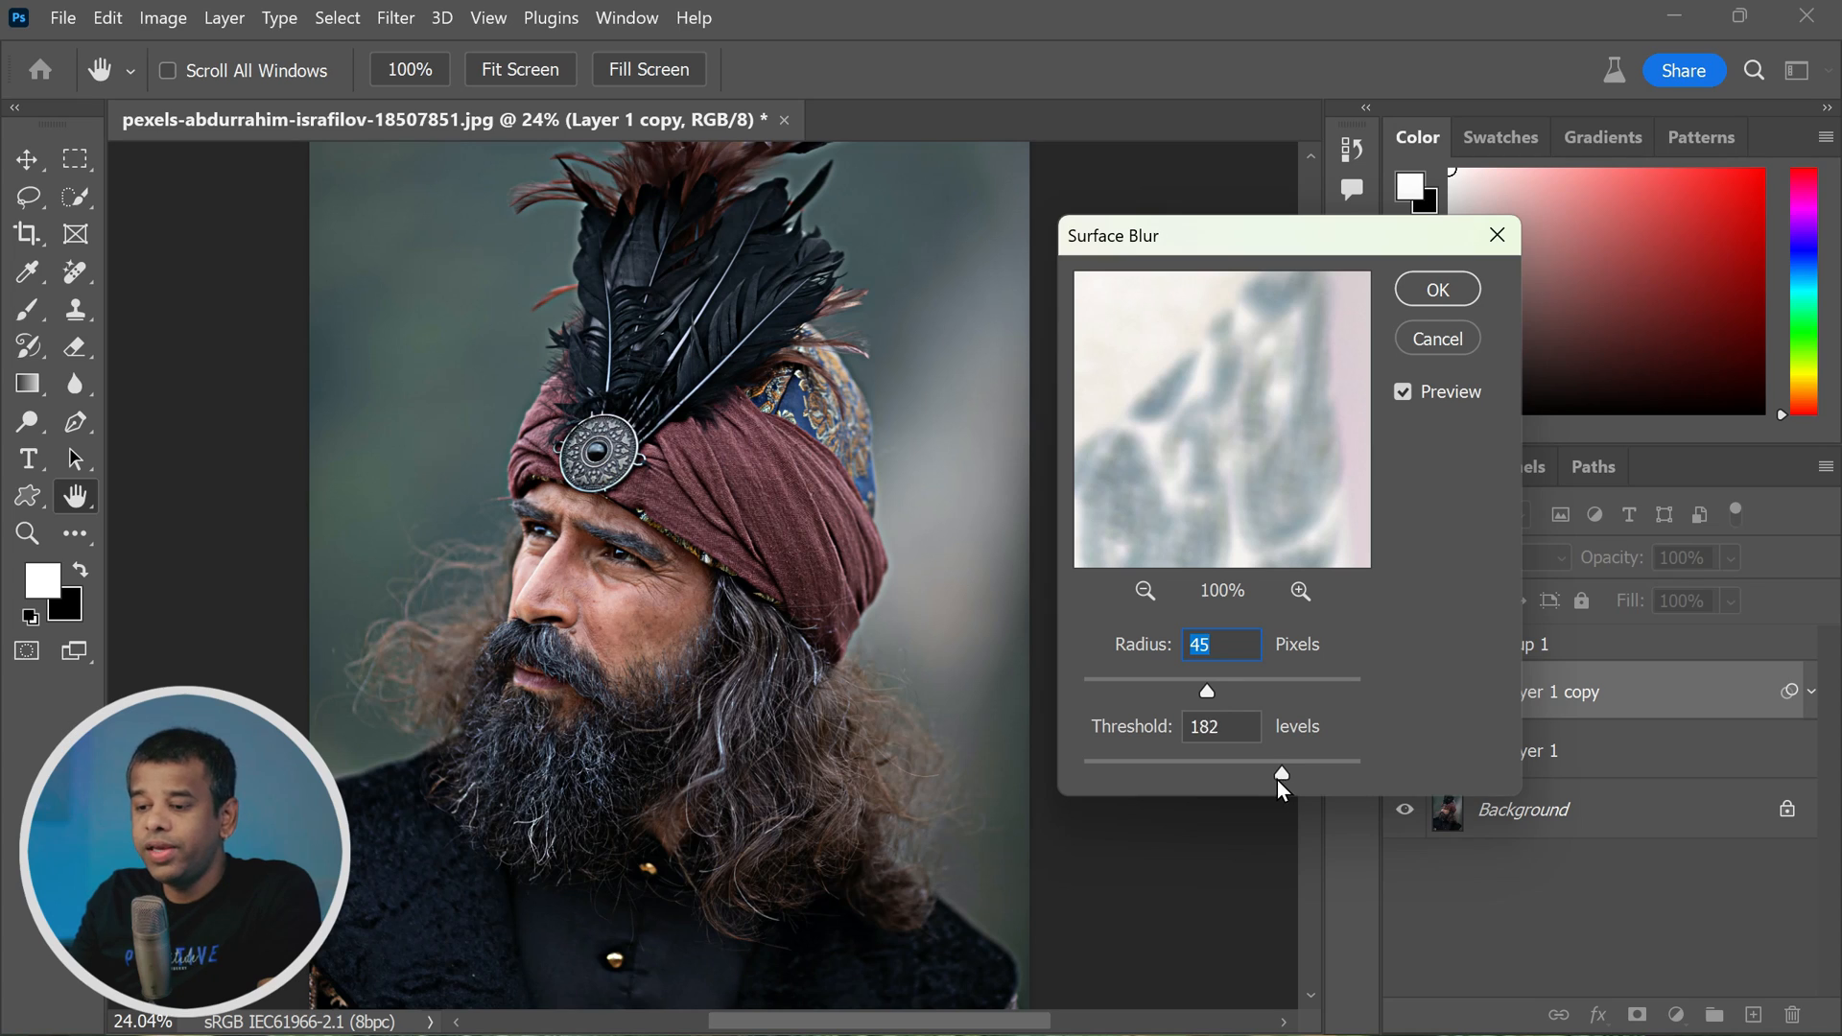
{"action": "left_click_drag", "start_coordinate": [1313, 773], "coordinate": [1293, 779]}
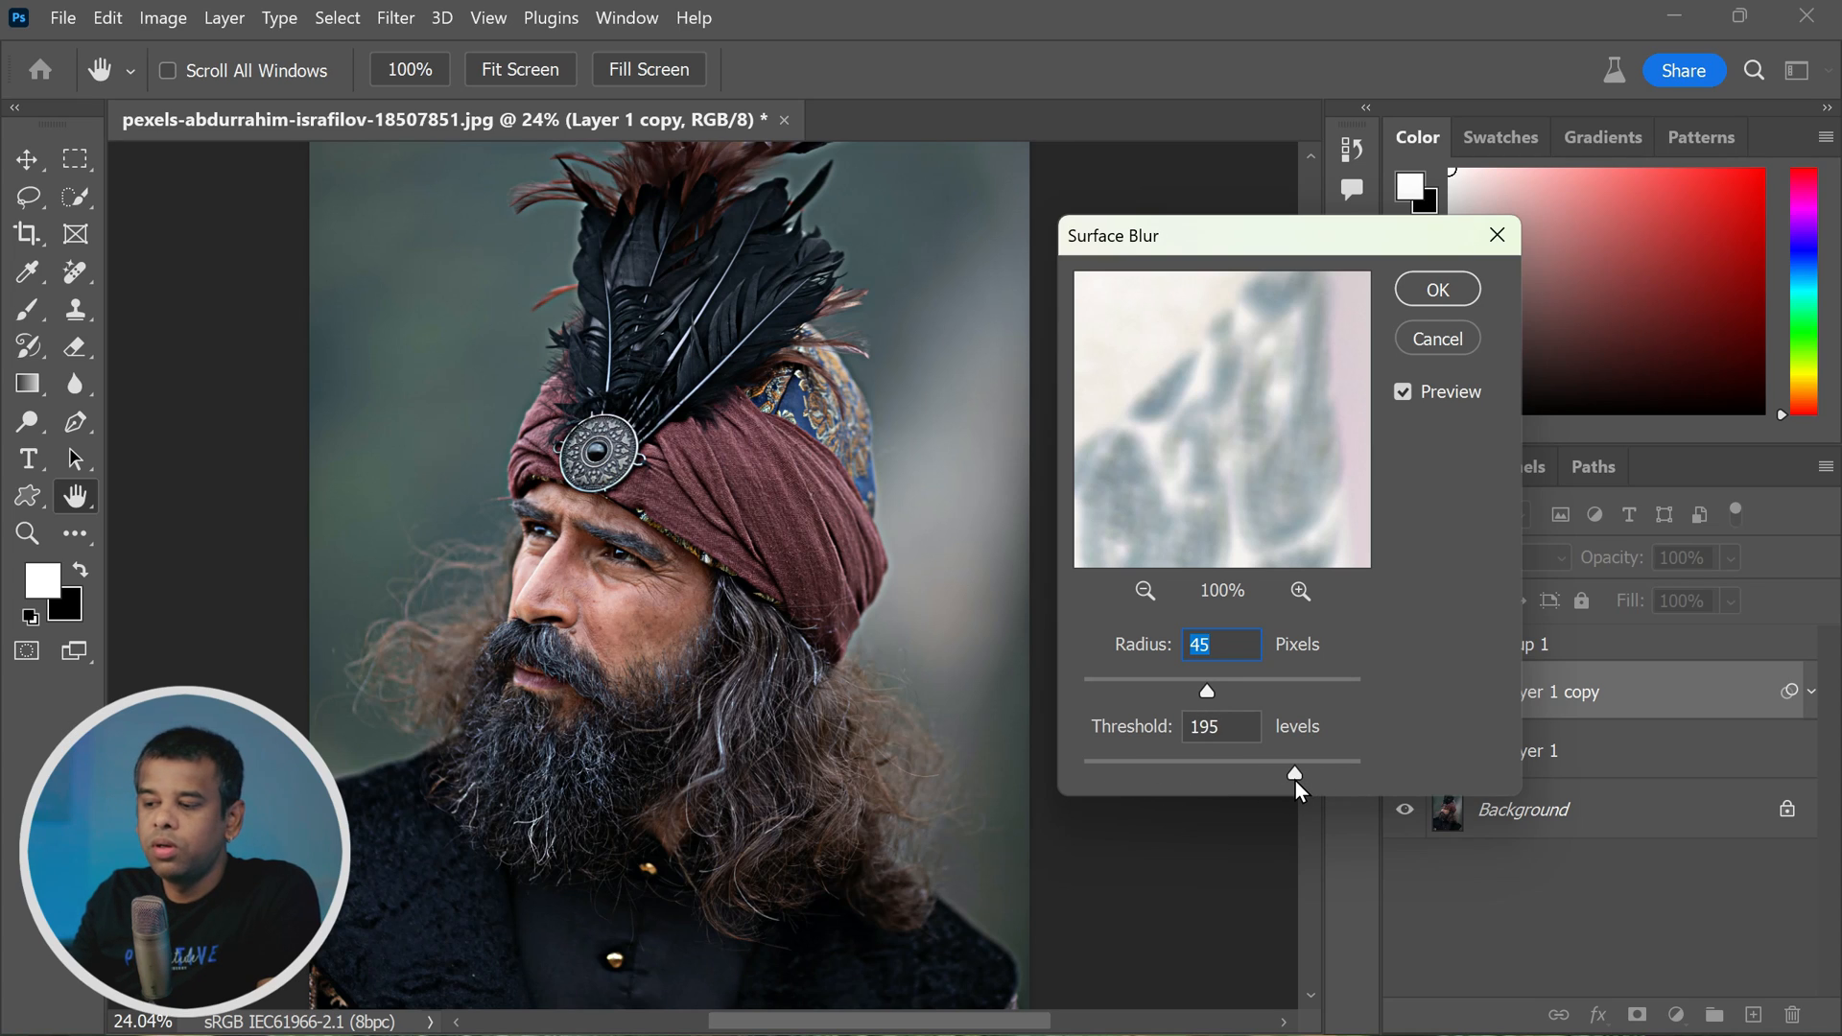
{"action": "left_click", "coordinate": [1170, 683]}
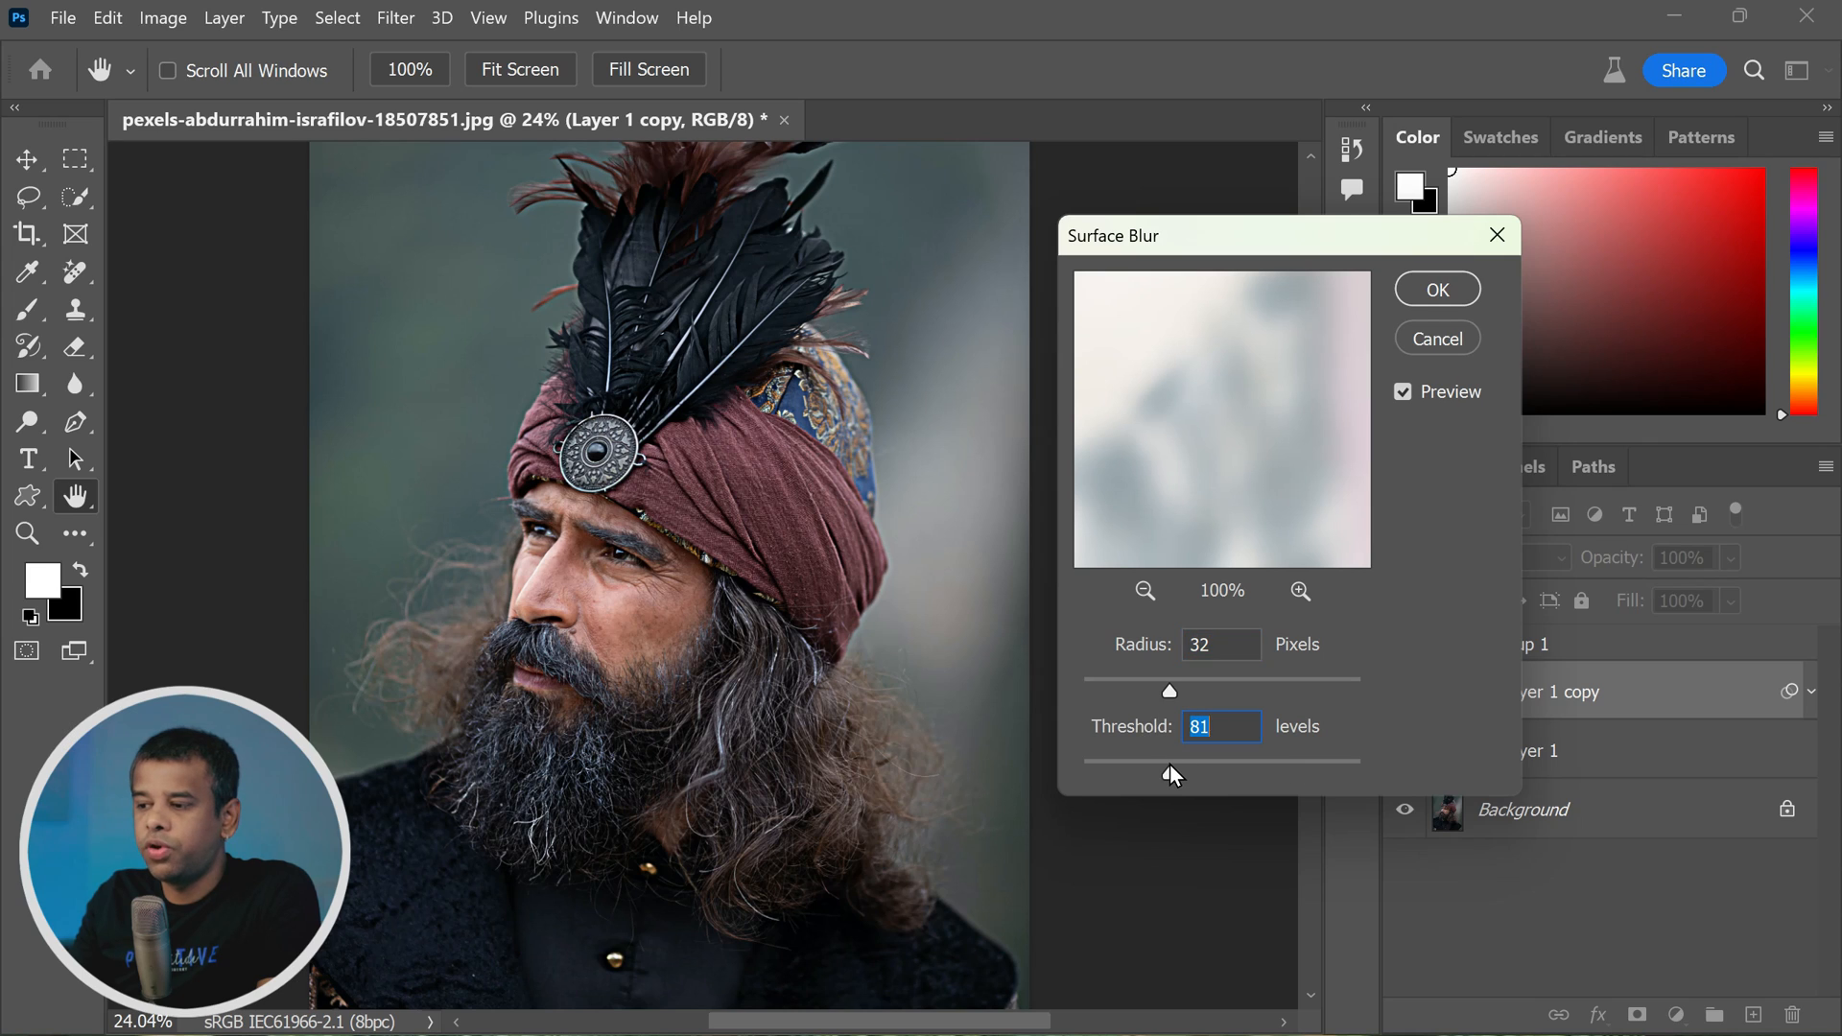
{"action": "left_click", "coordinate": [1116, 687]}
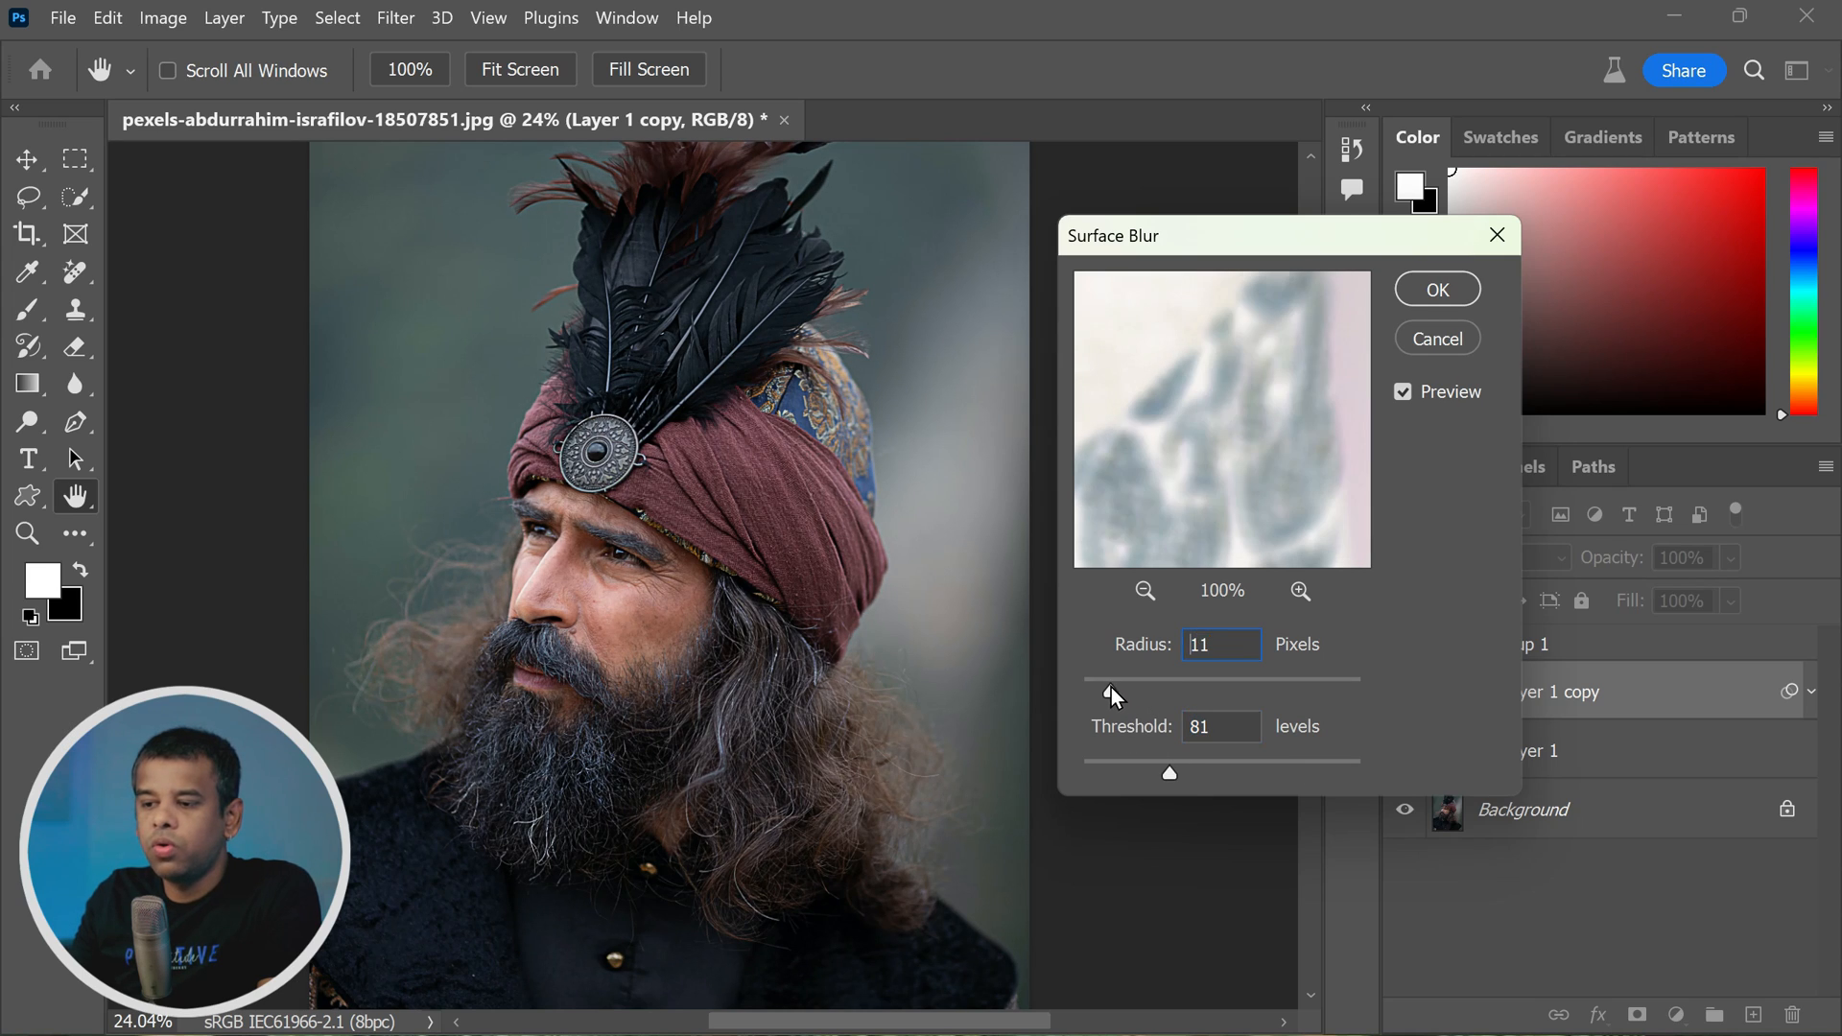
Step: Apply the Surface Blur to Layer 1 copy with a radius of 85 pixels and a threshold of 24 levels
{"action": "left_click", "coordinate": [1127, 771]}
{"action": "left_click_drag", "start_coordinate": [1126, 772], "coordinate": [1191, 771]}
{"action": "mouse_move", "coordinate": [1118, 691]}
{"action": "left_mouse_down"}
{"action": "mouse_move", "coordinate": [1093, 691]}
{"action": "mouse_move", "coordinate": [1143, 692]}
{"action": "left_mouse_up"}
{"action": "left_click", "coordinate": [1141, 767]}
{"action": "left_click_drag", "start_coordinate": [1141, 768], "coordinate": [1282, 768]}
{"action": "left_click_drag", "start_coordinate": [1266, 693], "coordinate": [1319, 691]}
{"action": "left_click", "coordinate": [1172, 768]}
{"action": "mouse_move", "coordinate": [1102, 771]}
{"action": "left_mouse_down"}
{"action": "mouse_move", "coordinate": [1191, 772]}
{"action": "mouse_move", "coordinate": [1094, 764]}
{"action": "mouse_move", "coordinate": [1118, 762]}
{"action": "left_mouse_up"}
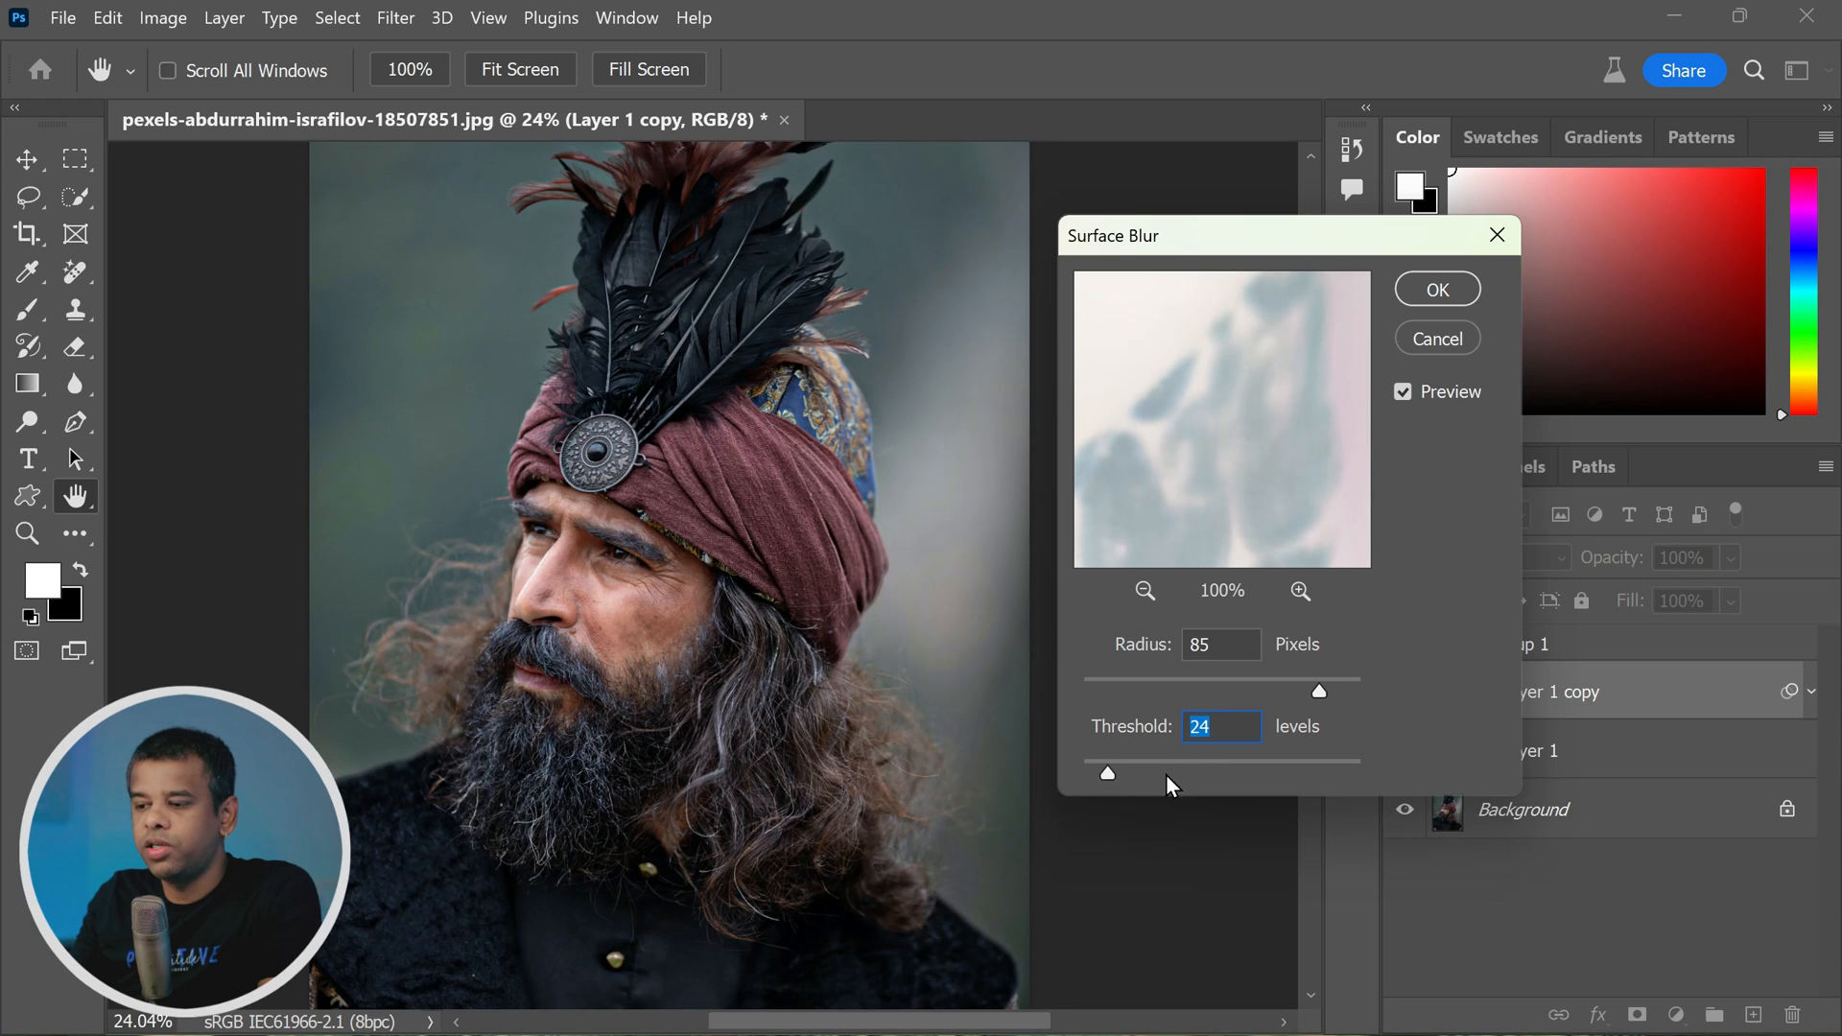
{"action": "left_click", "coordinate": [1437, 290]}
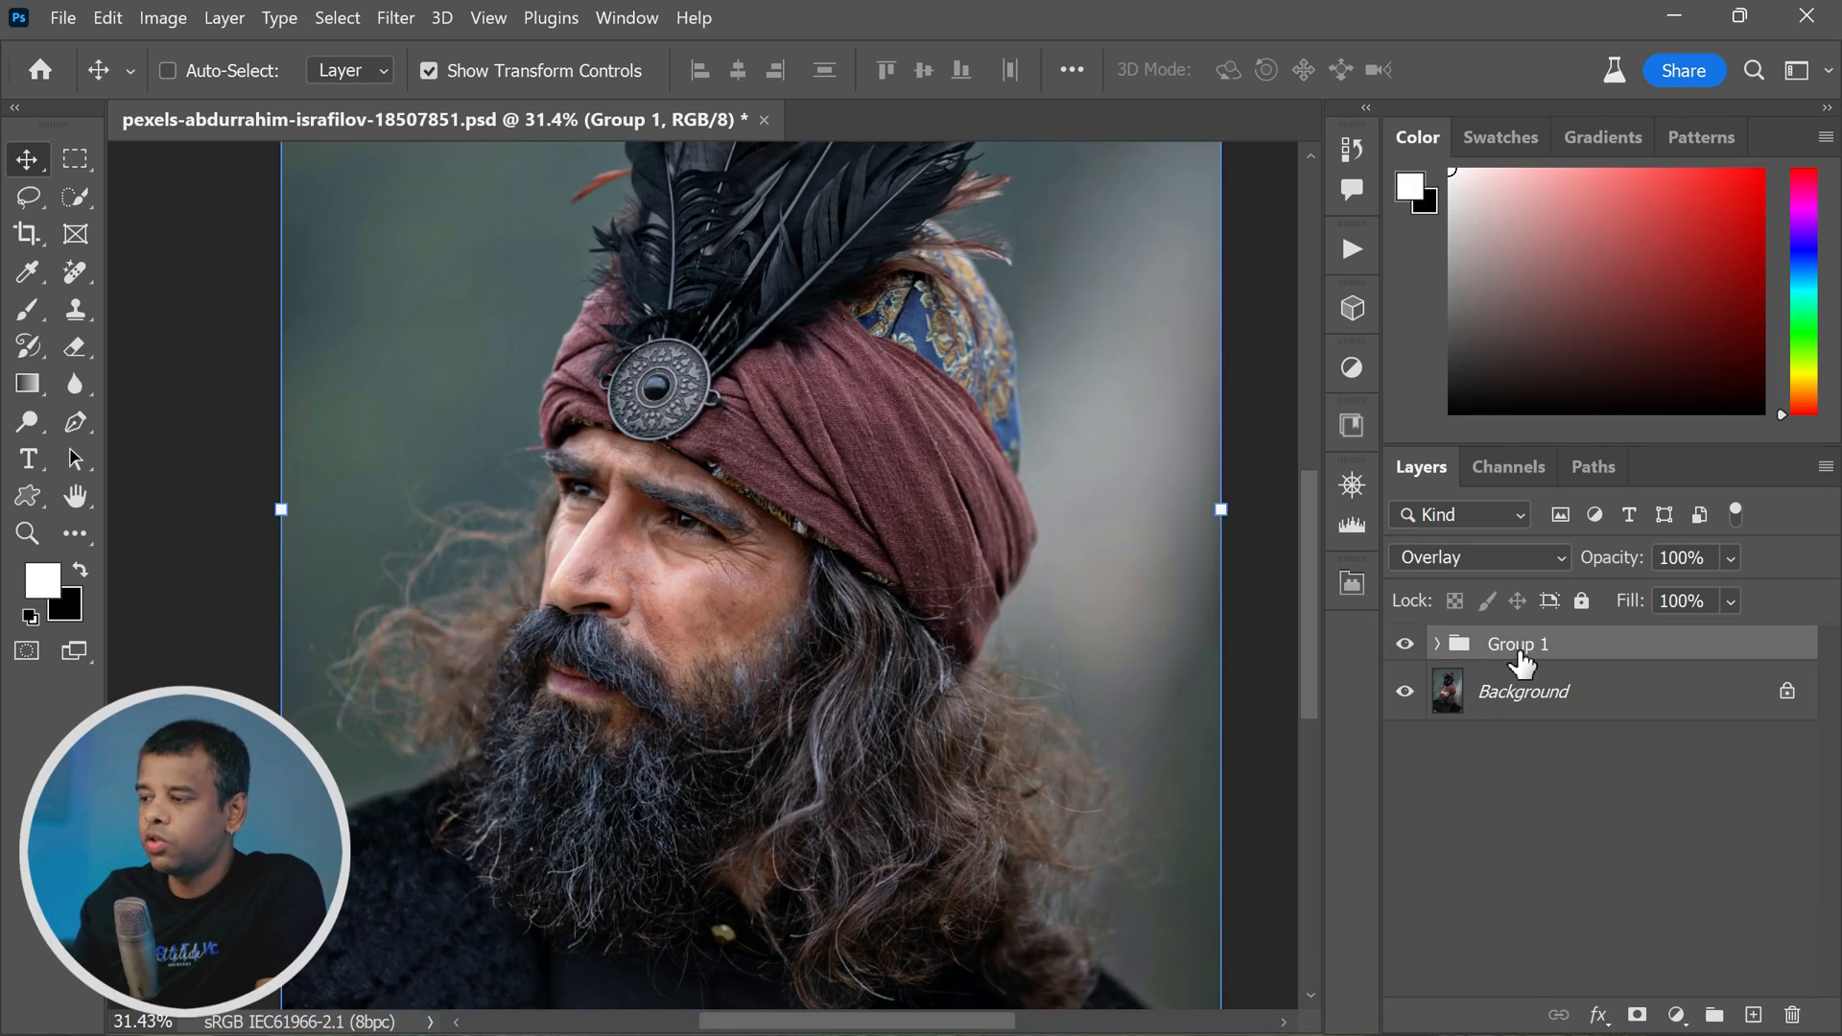
Step: Duplicate Group 1 as Group 1 copy to strengthen the detail effect
{"action": "right_click", "coordinate": [1571, 647]}
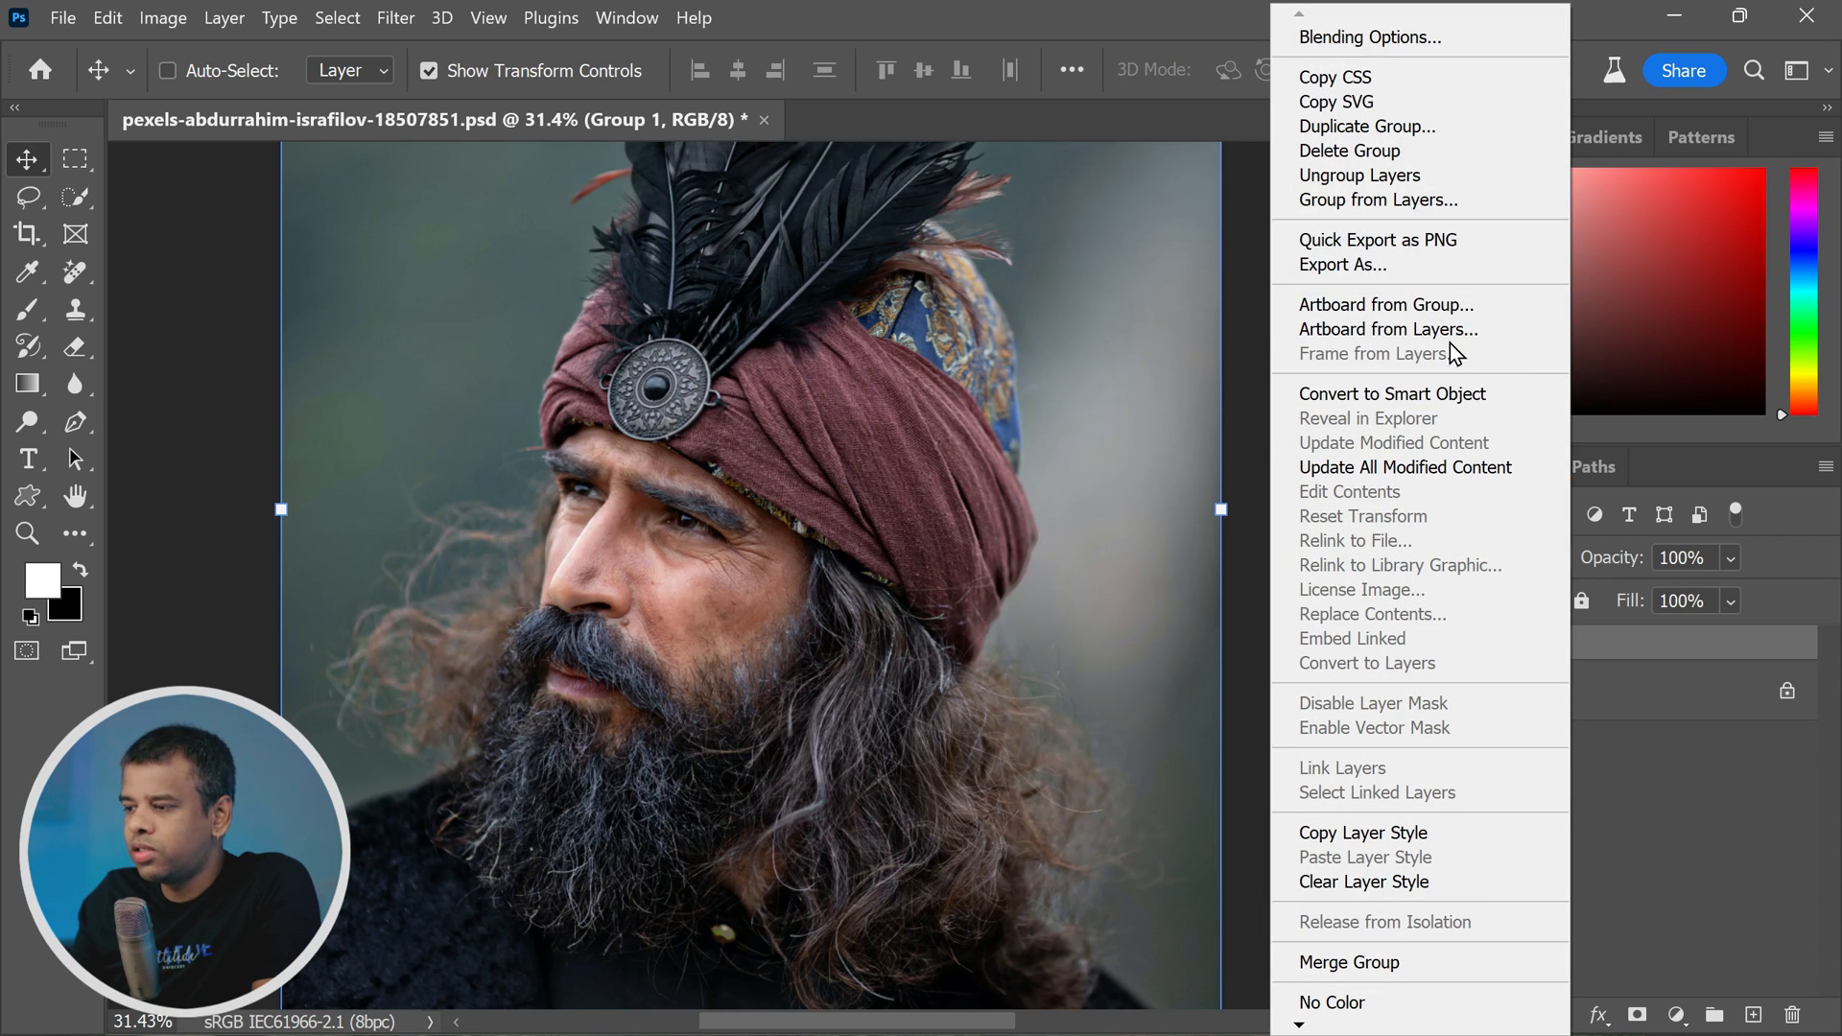
{"action": "left_click", "coordinate": [1425, 126]}
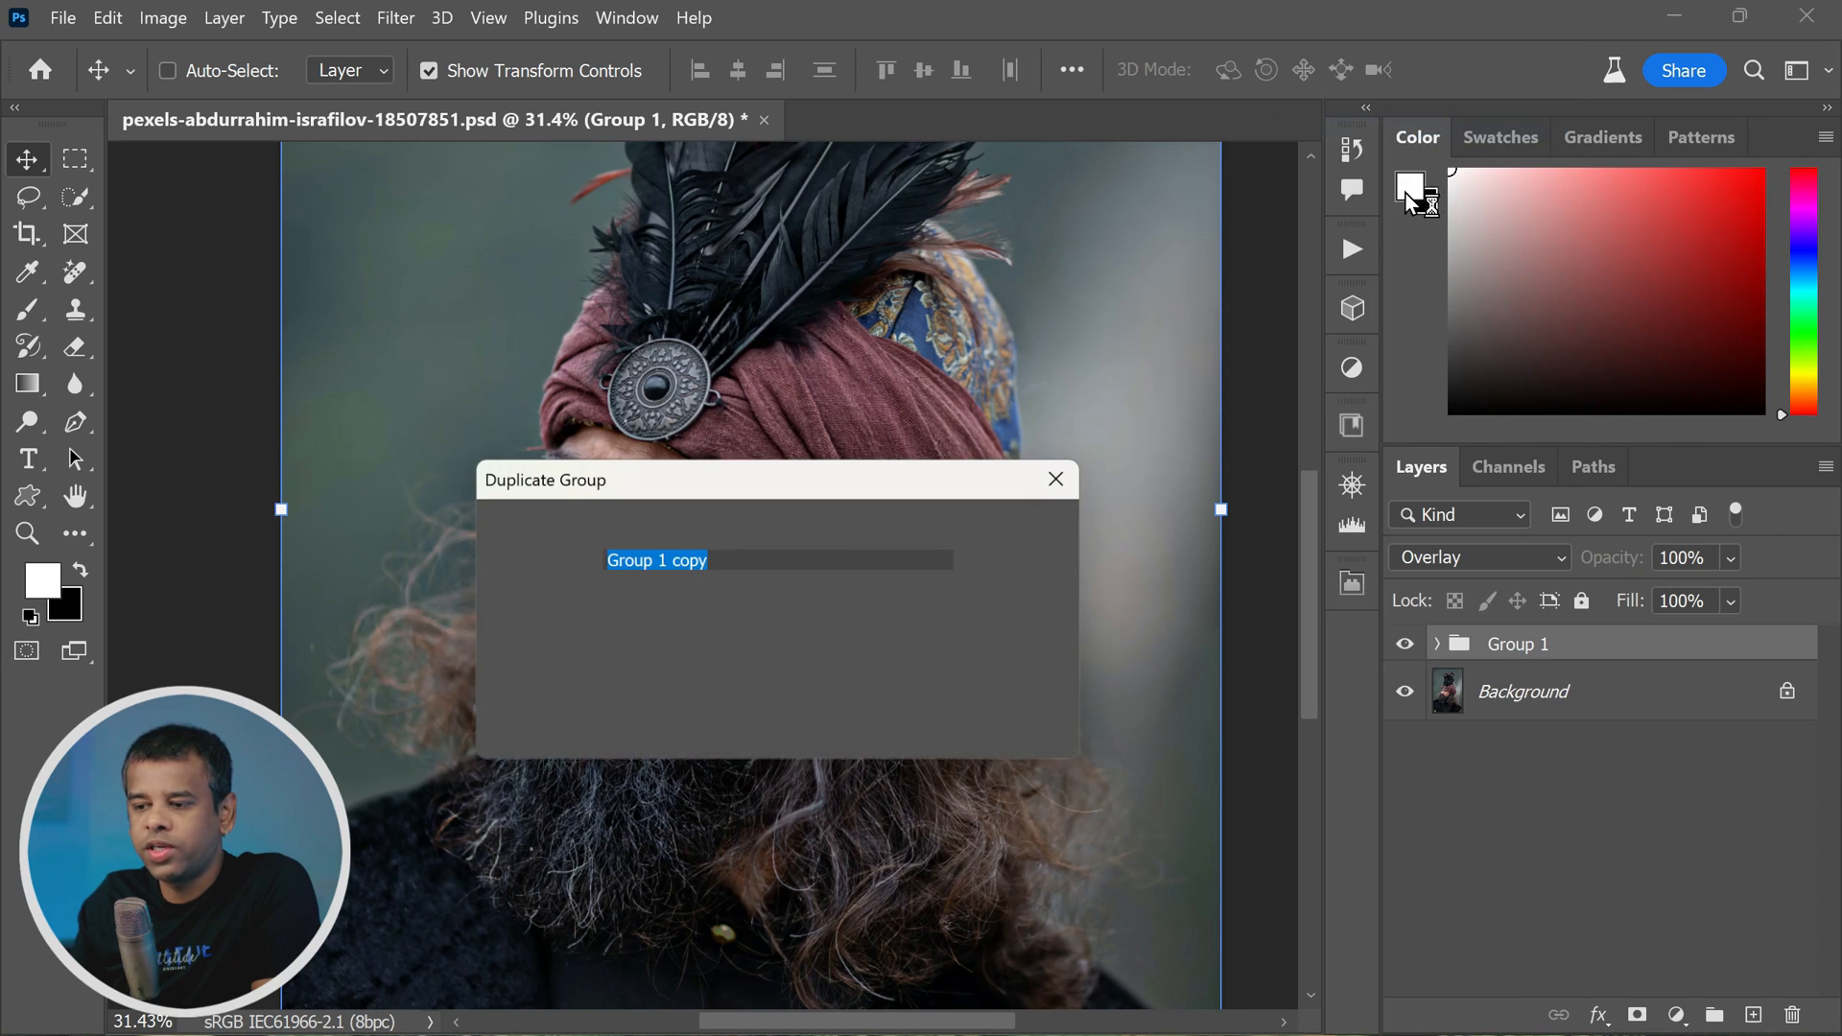
{"action": "left_click", "coordinate": [1025, 537]}
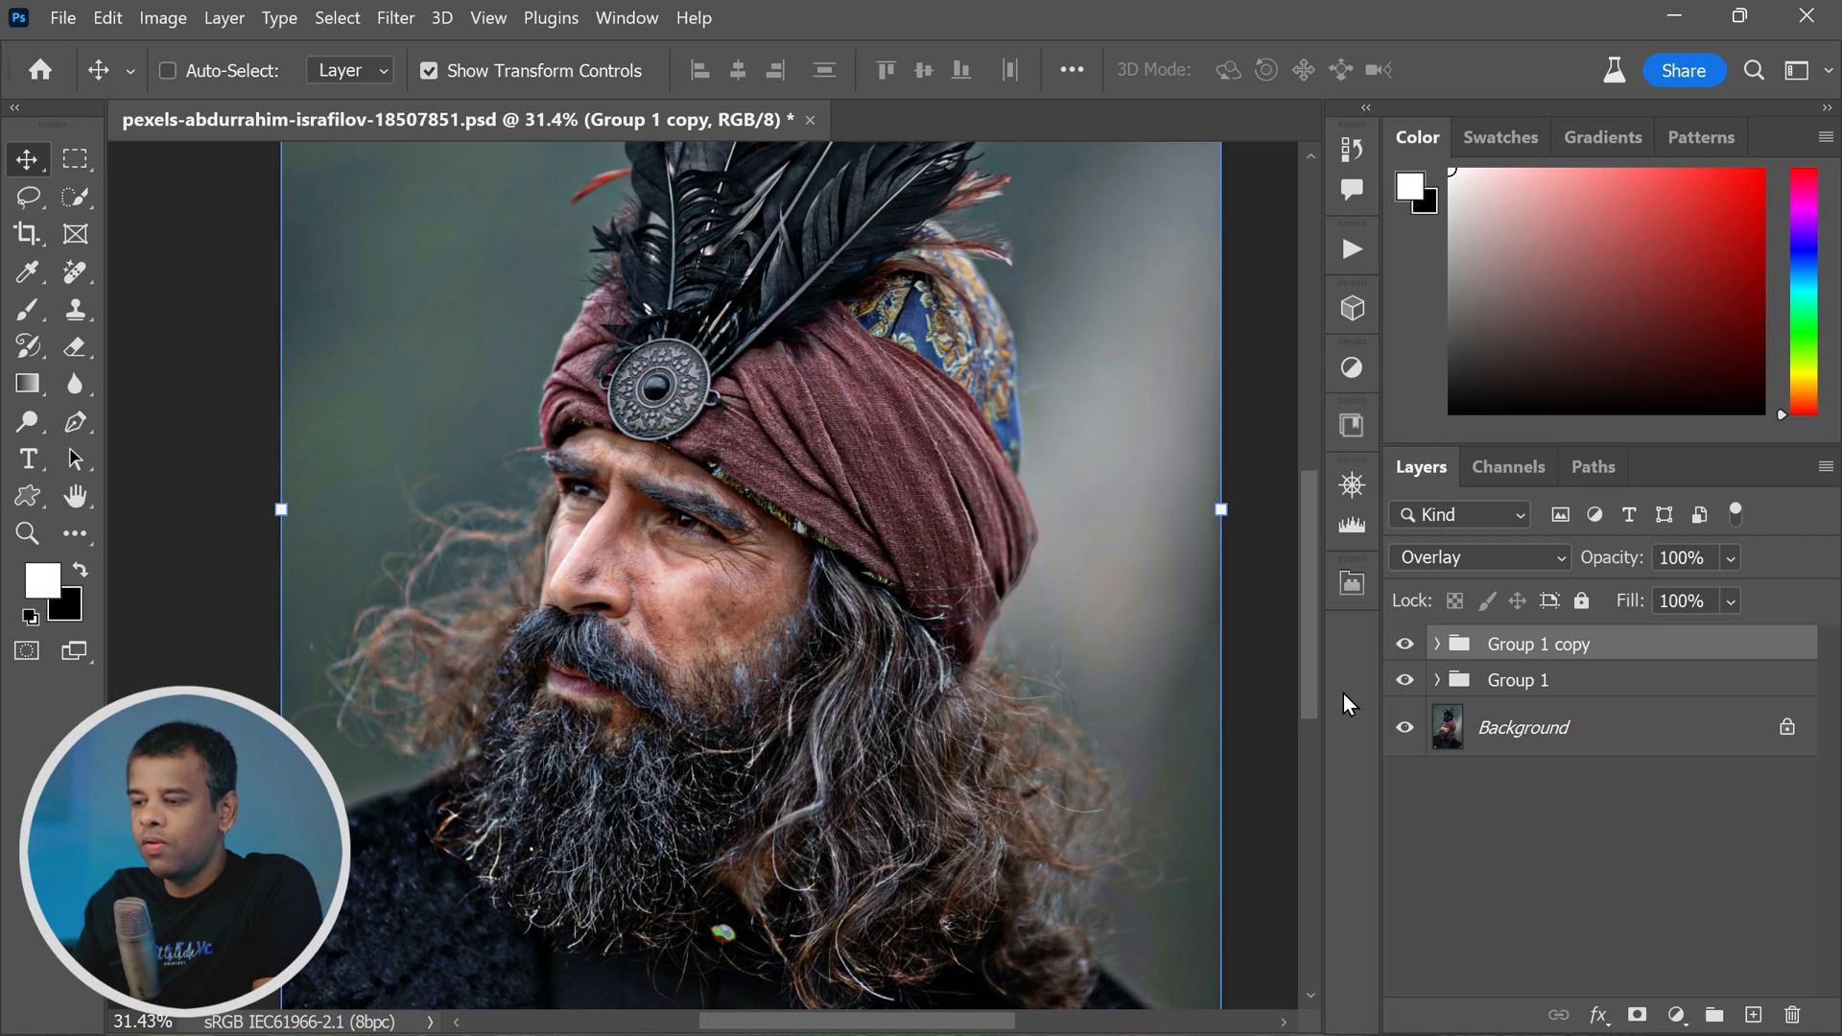
{"action": "left_click_drag", "start_coordinate": [1561, 568], "coordinate": [1676, 574]}
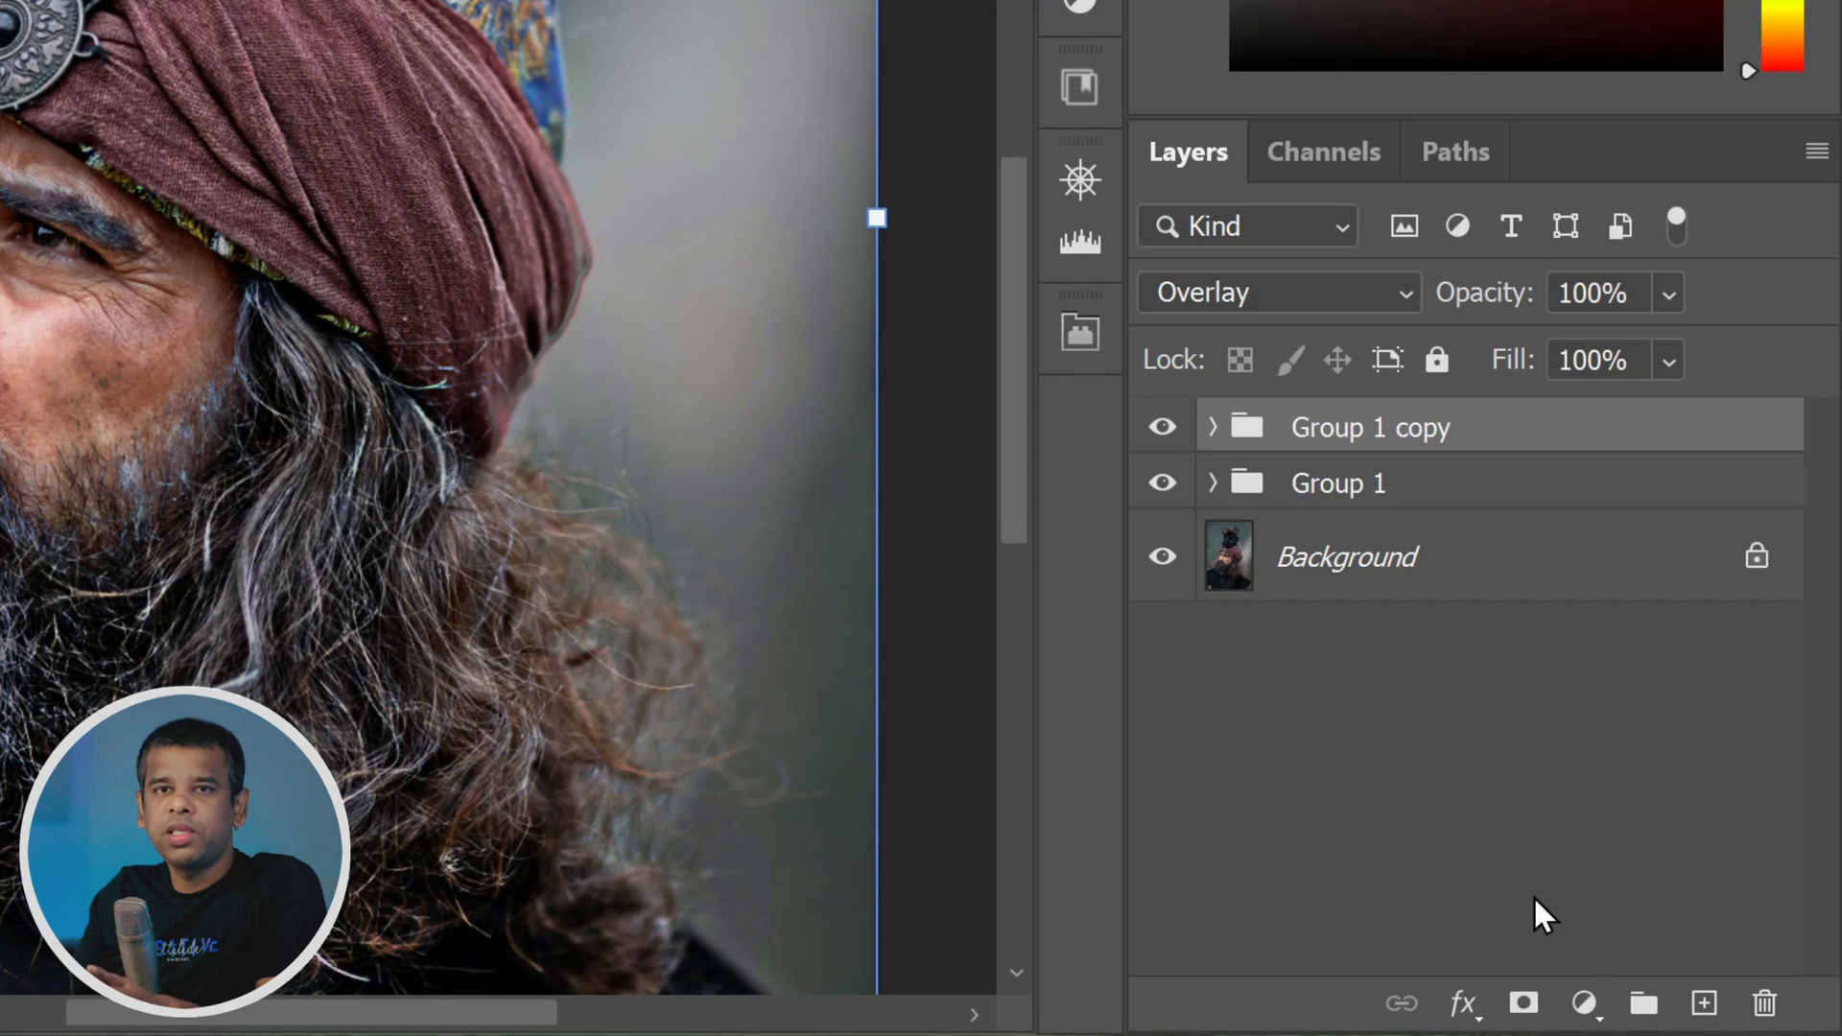
Step: Add a Color Lookup adjustment layer above Group 1 copy with the Kodak 5205 Fuji 3510 3DLUT file
{"action": "left_click", "coordinate": [1676, 1015]}
{"action": "left_click", "coordinate": [1722, 752]}
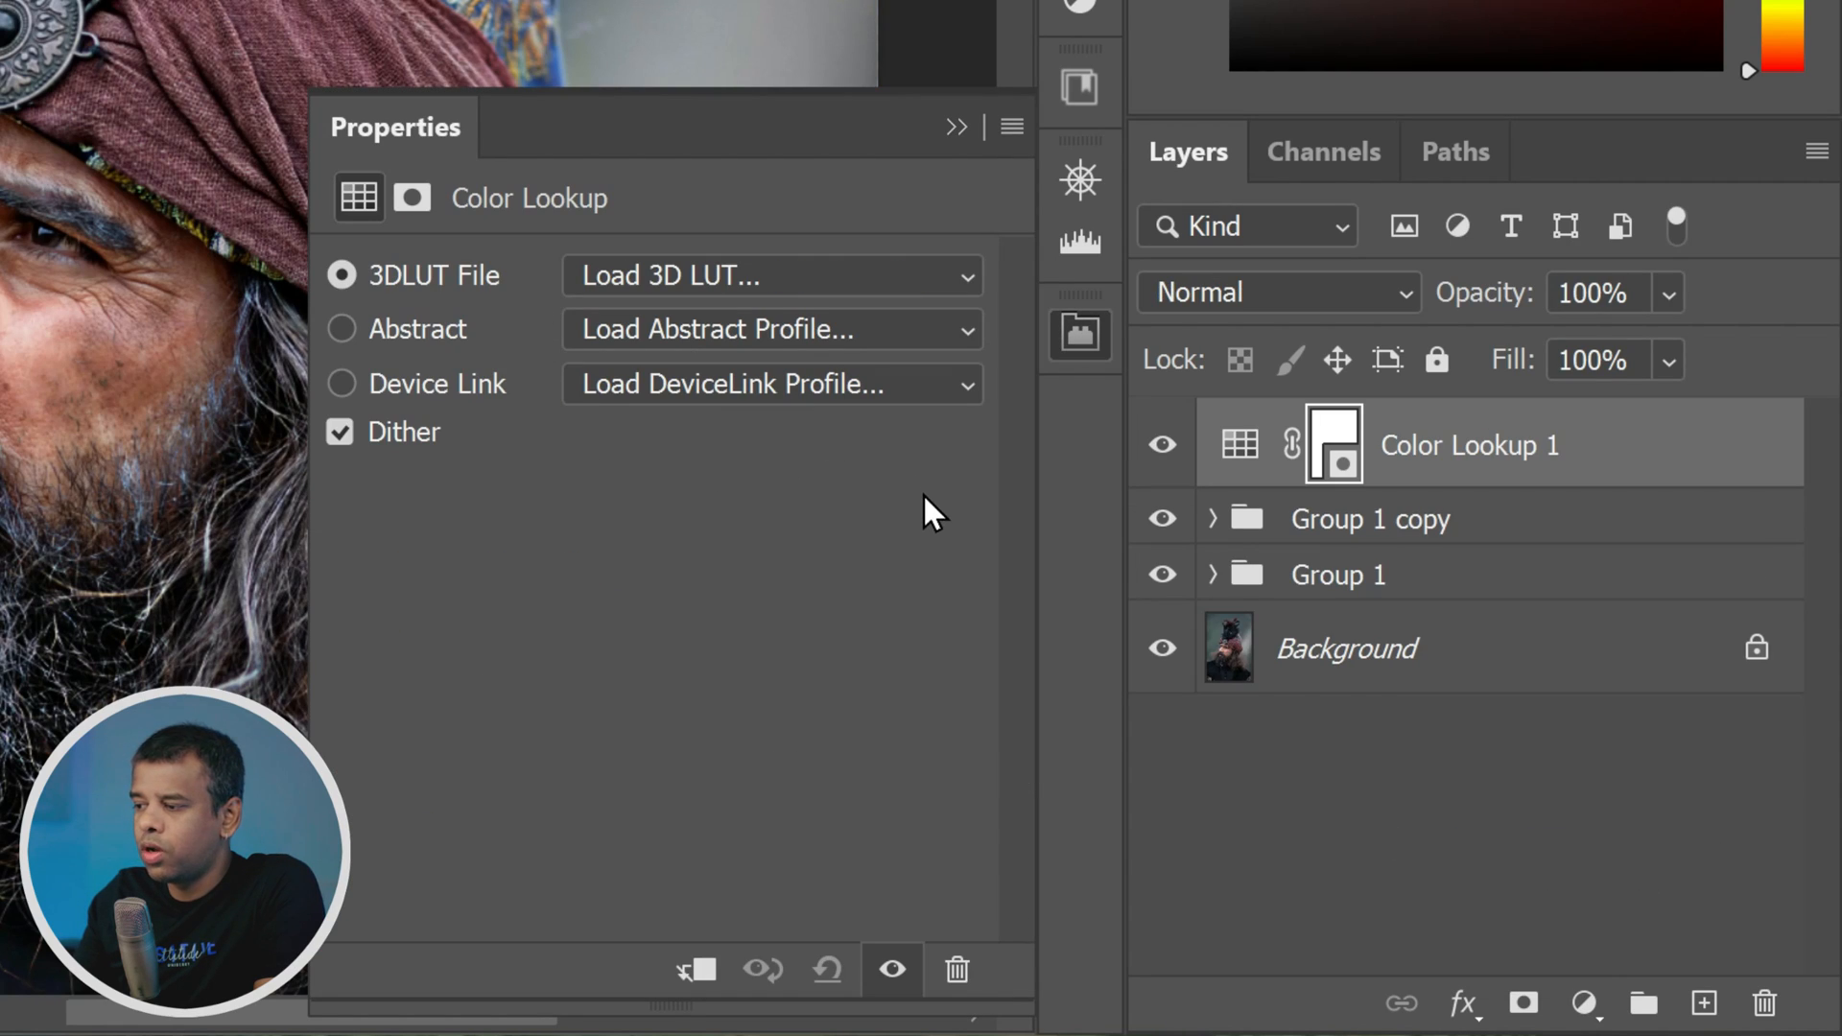
{"action": "left_click", "coordinate": [956, 278]}
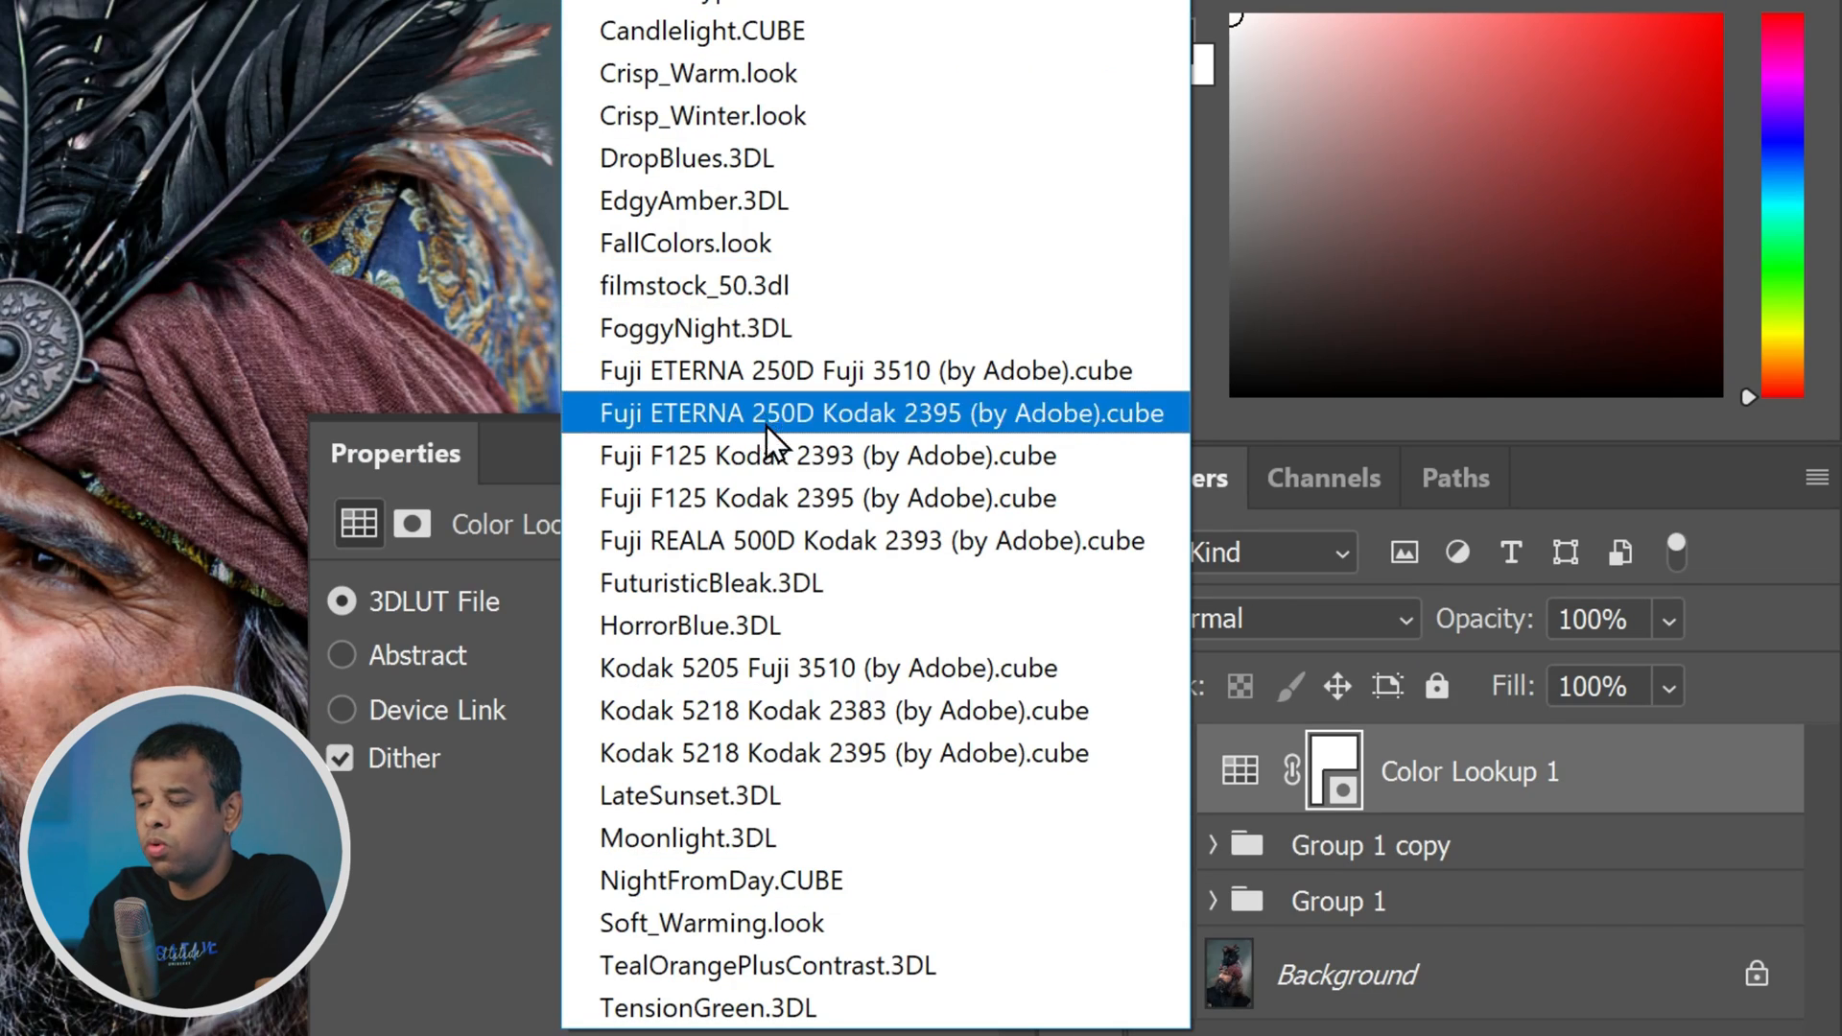
{"action": "left_click", "coordinate": [774, 341]}
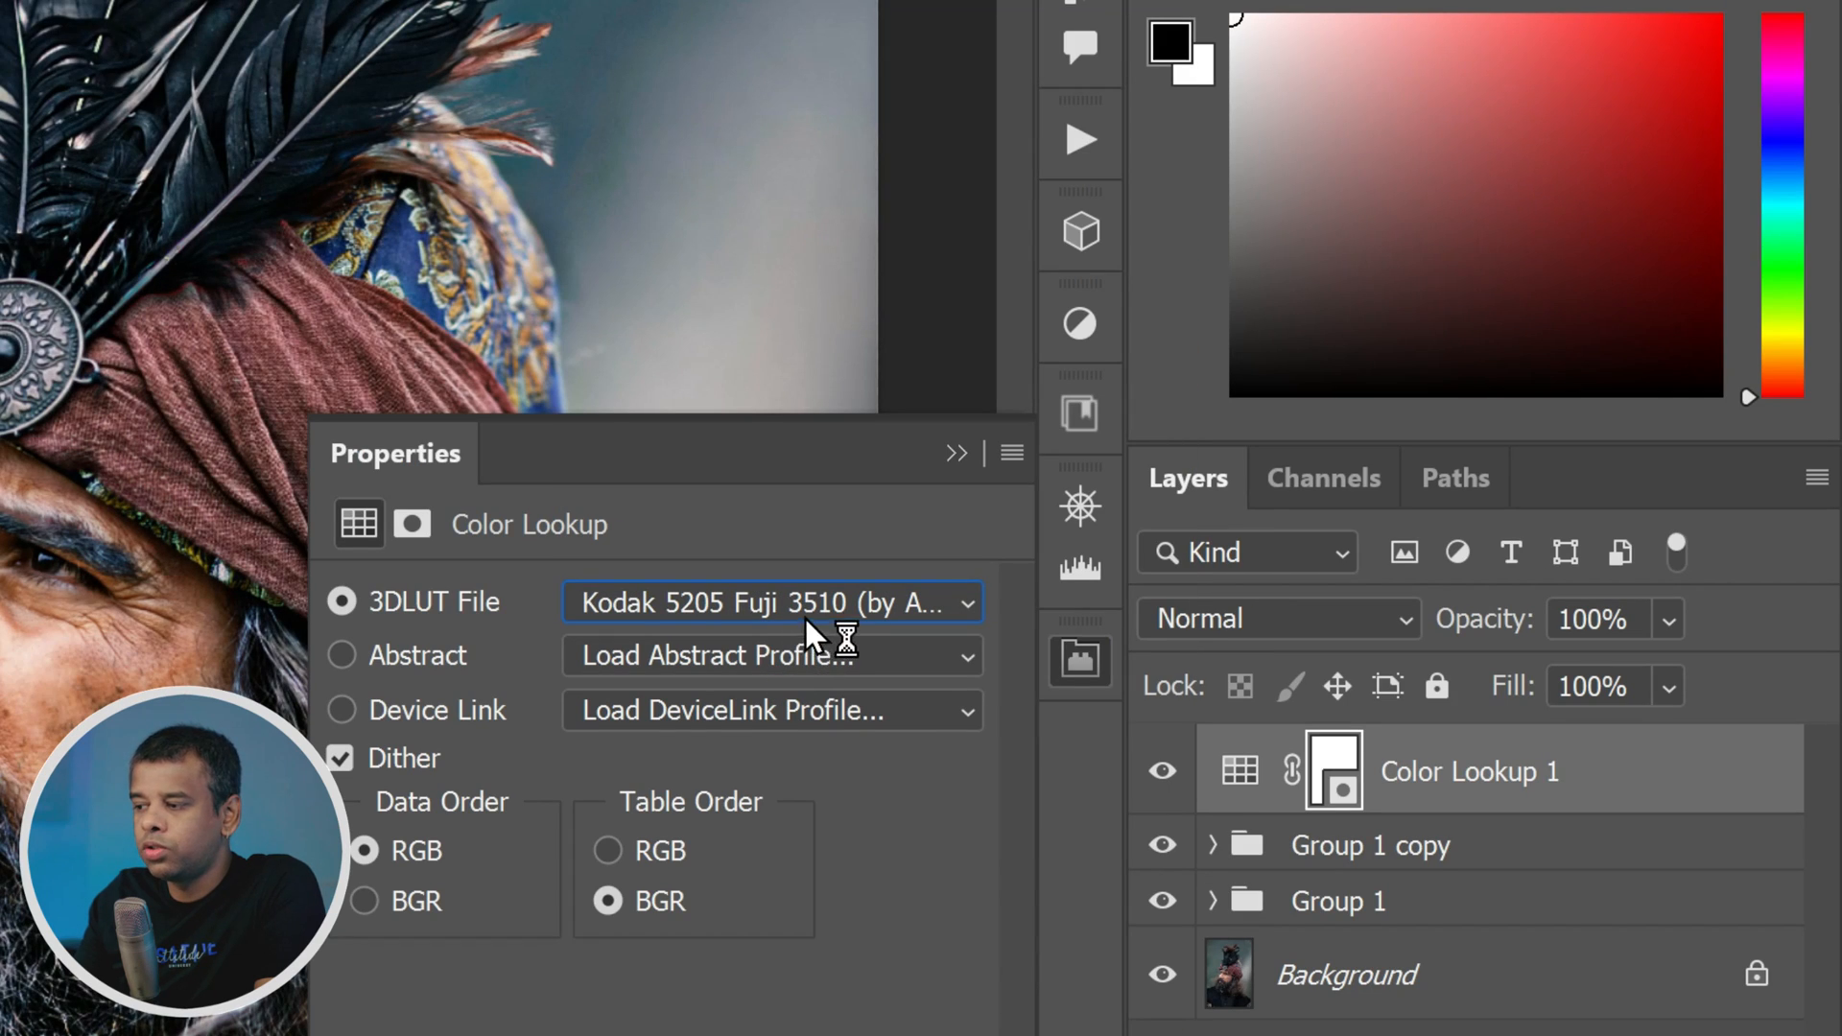
Step: Set the Color Lookup layer's 3DLUT file to Kodak 5218 Kodak 2395 and collapse its properties
{"action": "left_click", "coordinate": [866, 601]}
{"action": "left_click", "coordinate": [796, 743]}
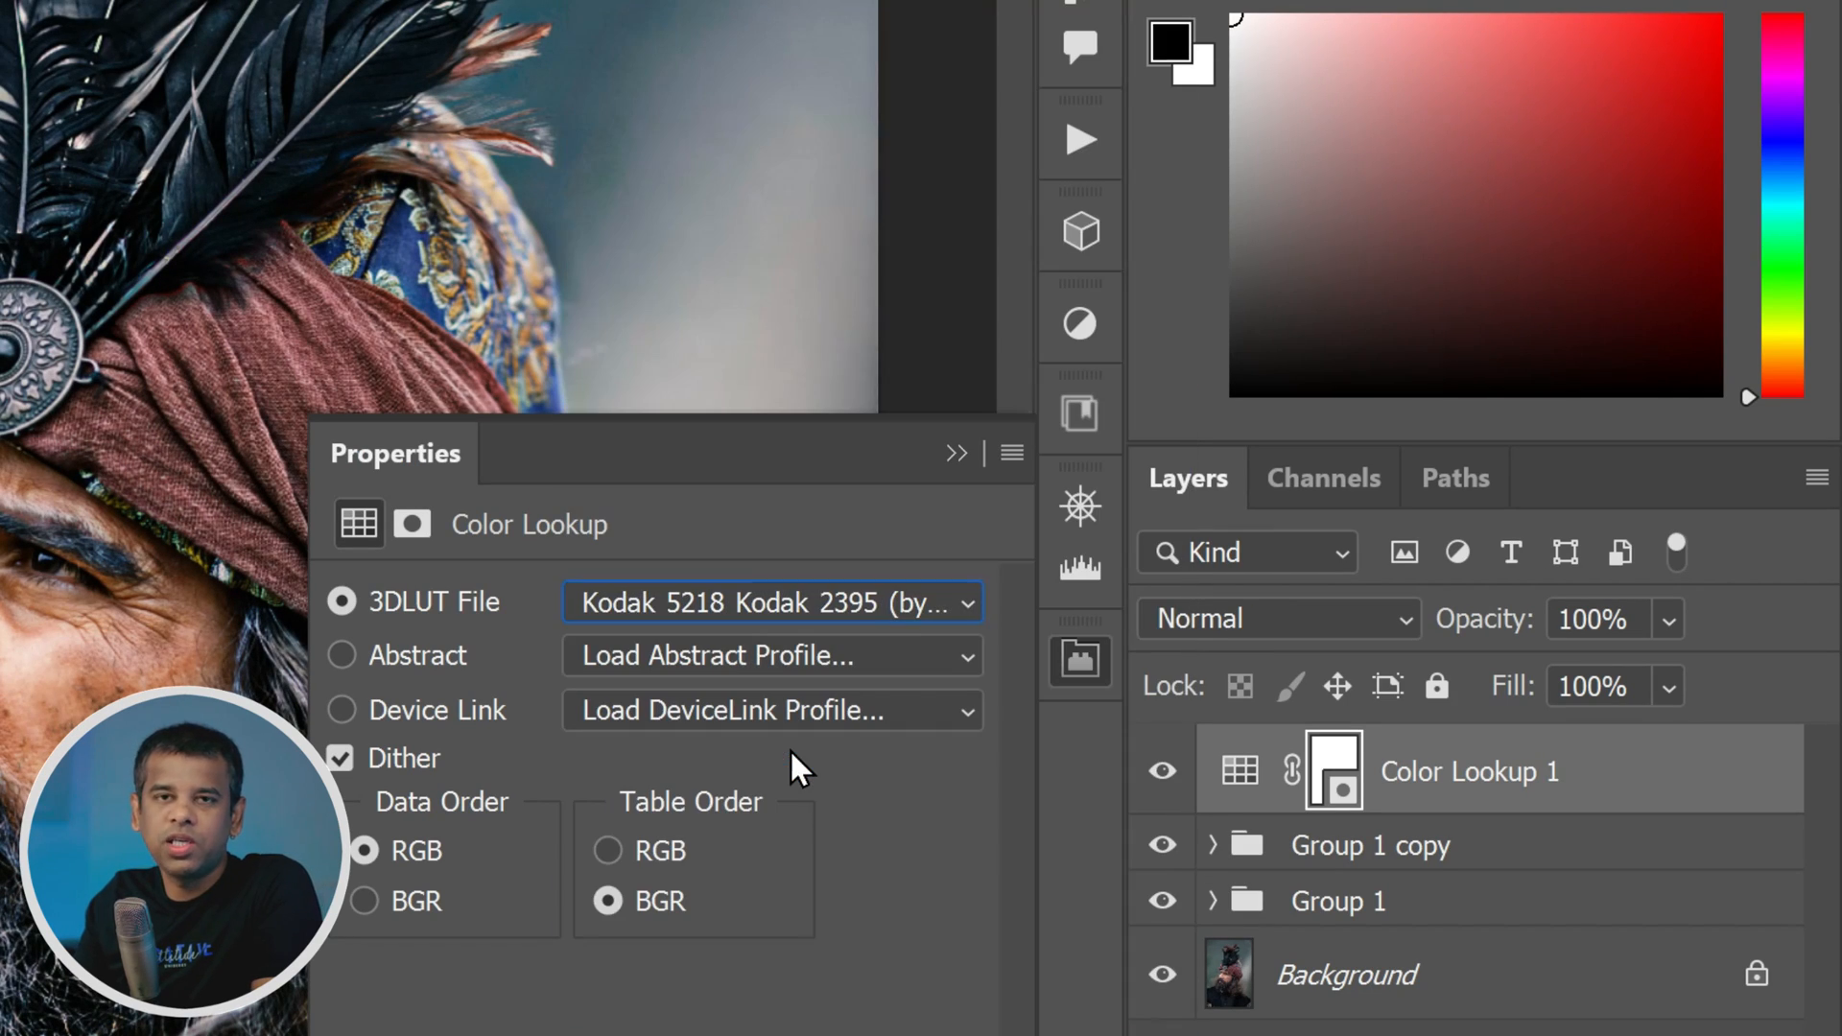
{"action": "left_click", "coordinate": [958, 456]}
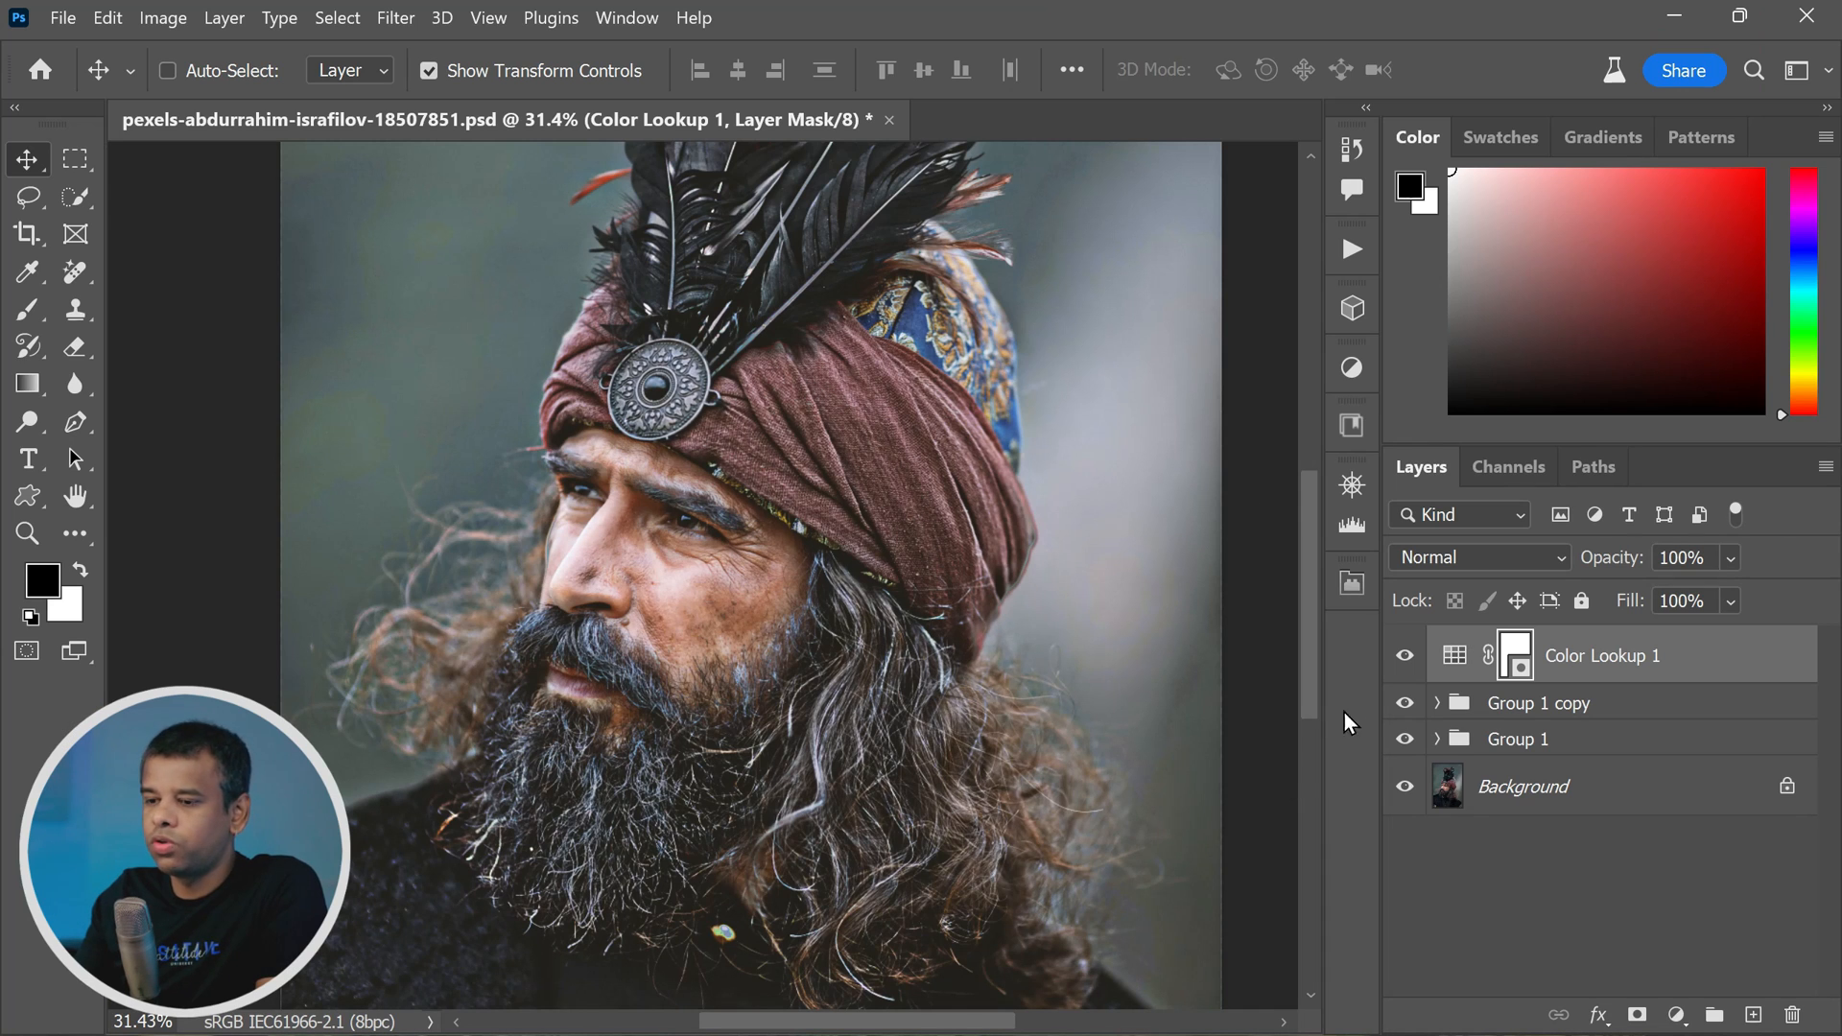
Step: Toggle the visibility of all layers above Background repeatedly to compare the original portrait with the edited version
{"action": "left_click", "coordinate": [1404, 786], "text": "alt"}
{"action": "left_click", "coordinate": [1404, 786], "text": "alt"}
{"action": "left_click", "coordinate": [1404, 787], "text": "alt"}
{"action": "left_click", "coordinate": [1404, 786], "text": "alt"}
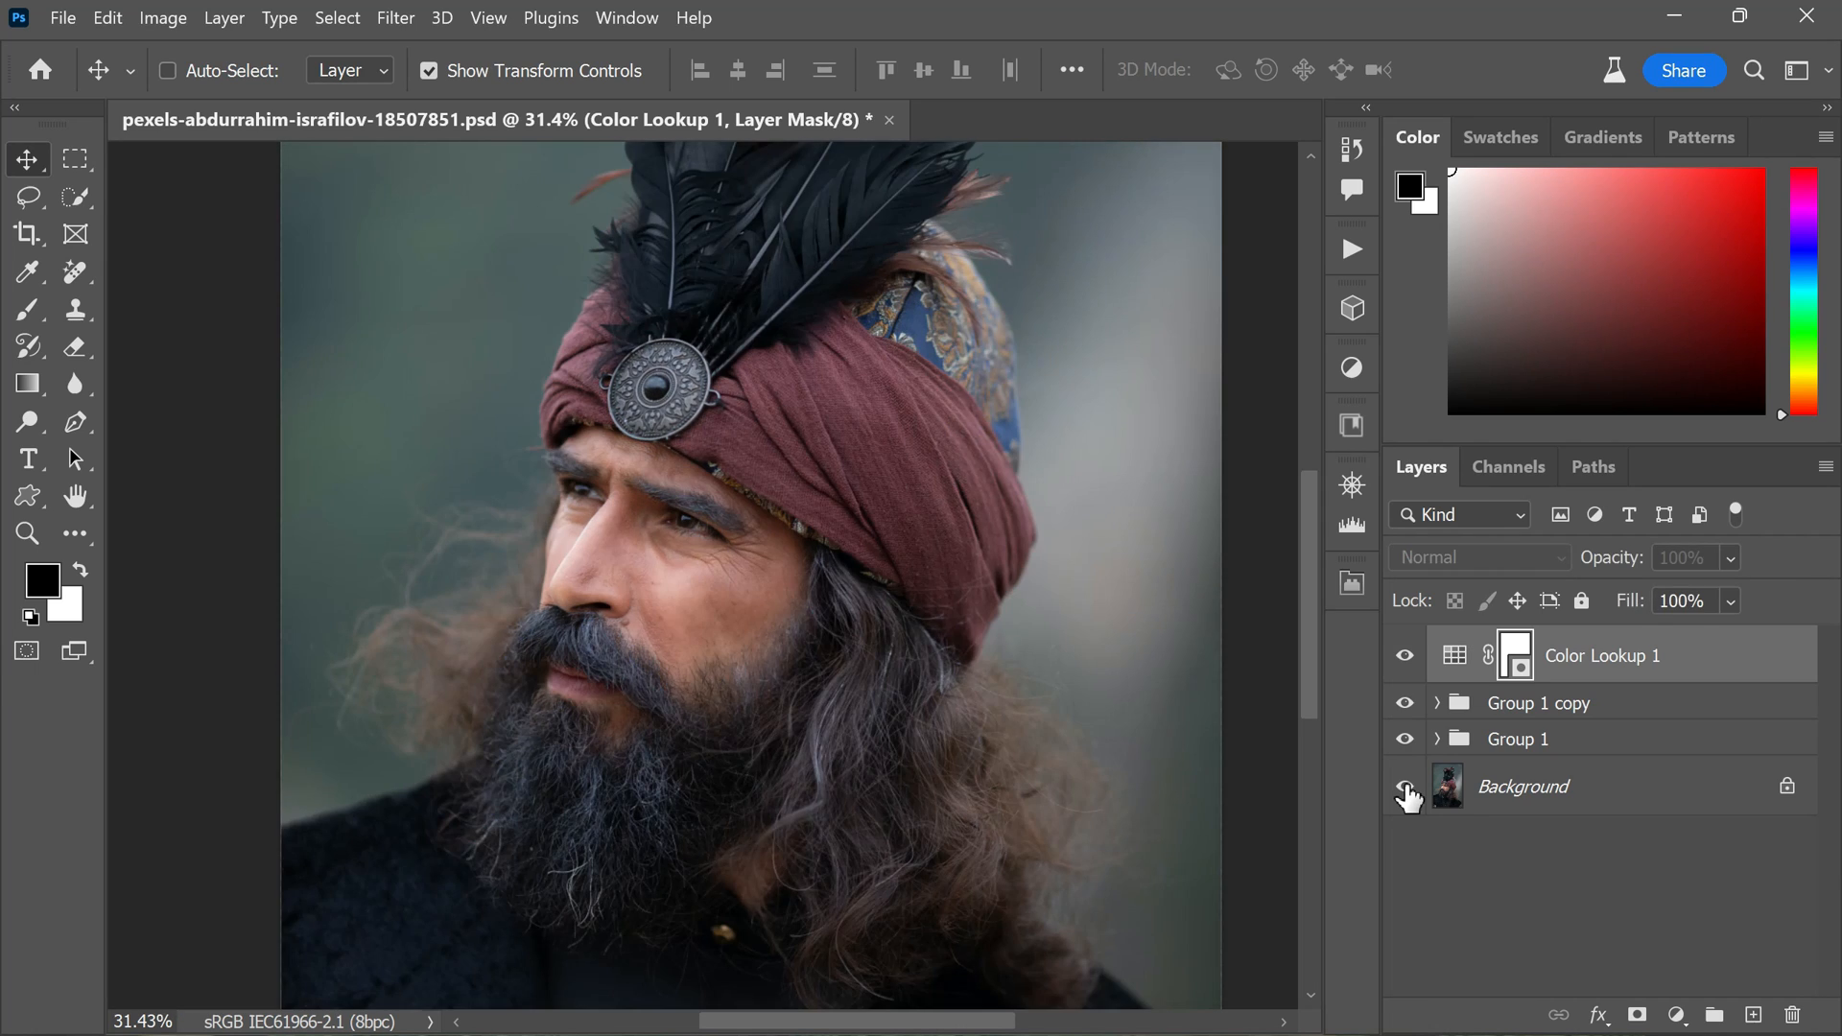
{"action": "left_click", "coordinate": [1404, 786], "text": "alt"}
{"action": "left_click", "coordinate": [1404, 787], "text": "alt"}
{"action": "left_click", "coordinate": [1404, 787], "text": "alt"}
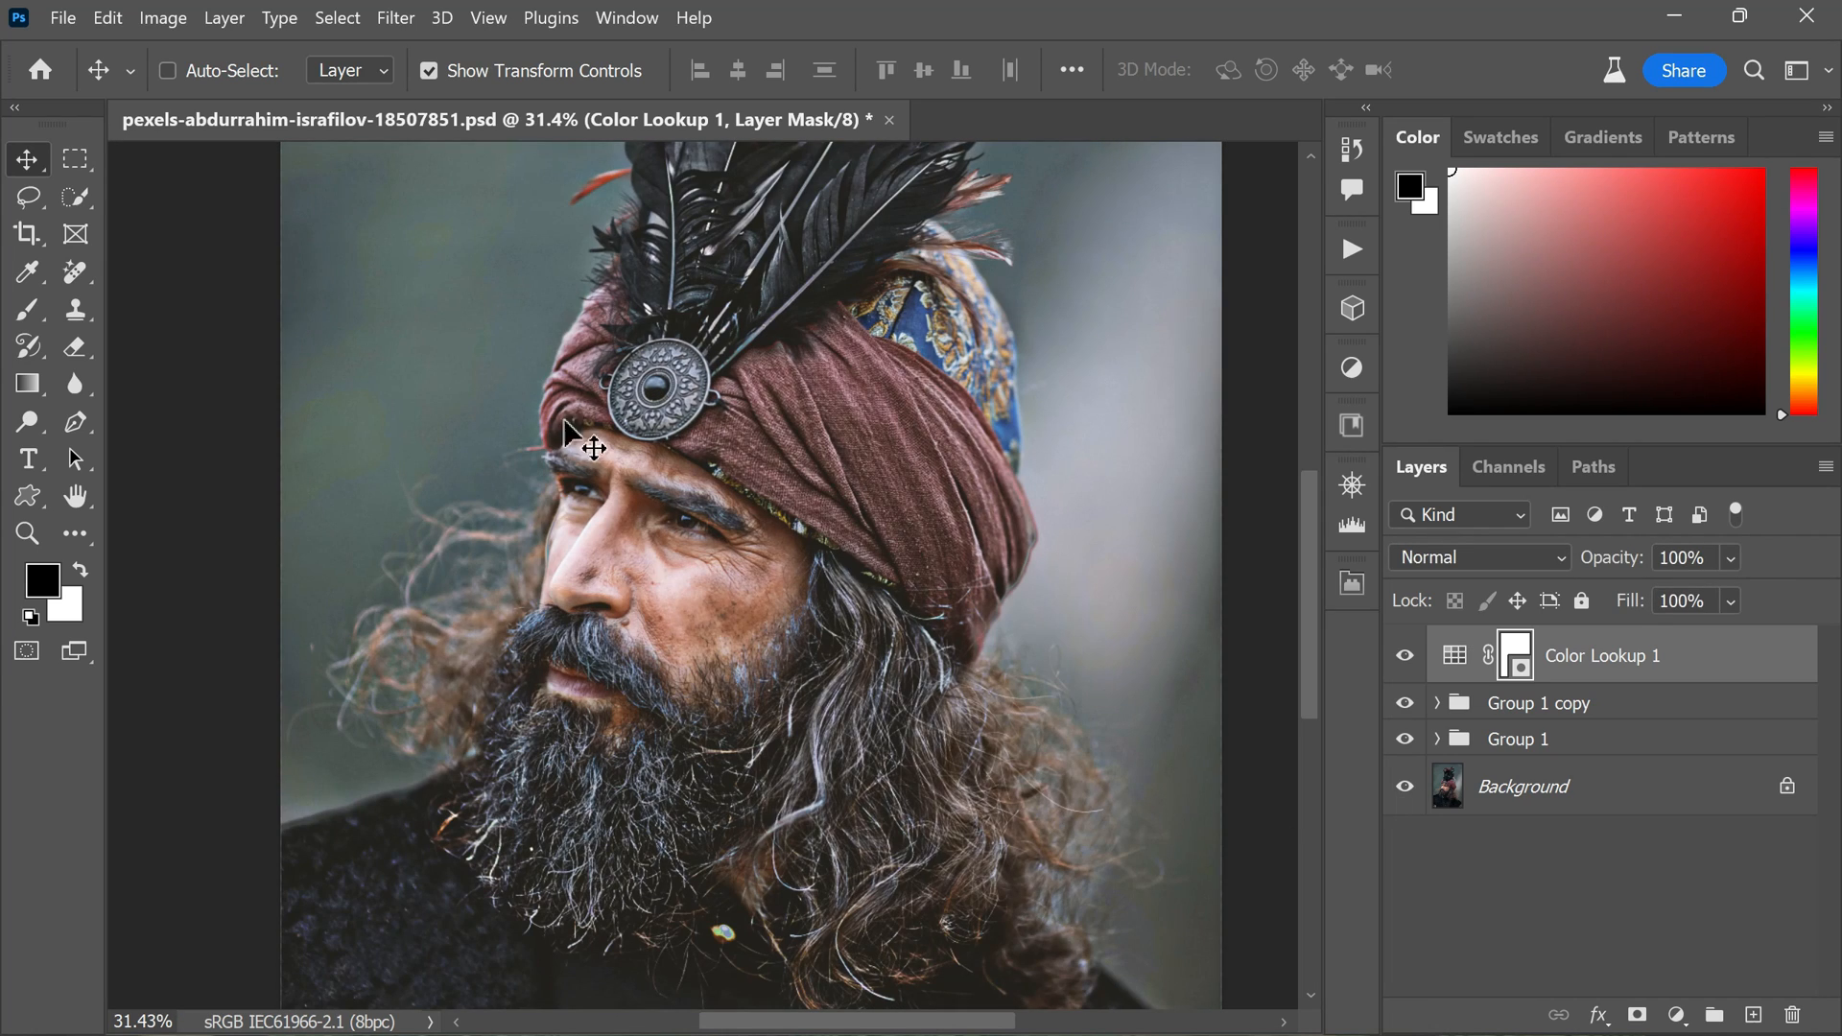